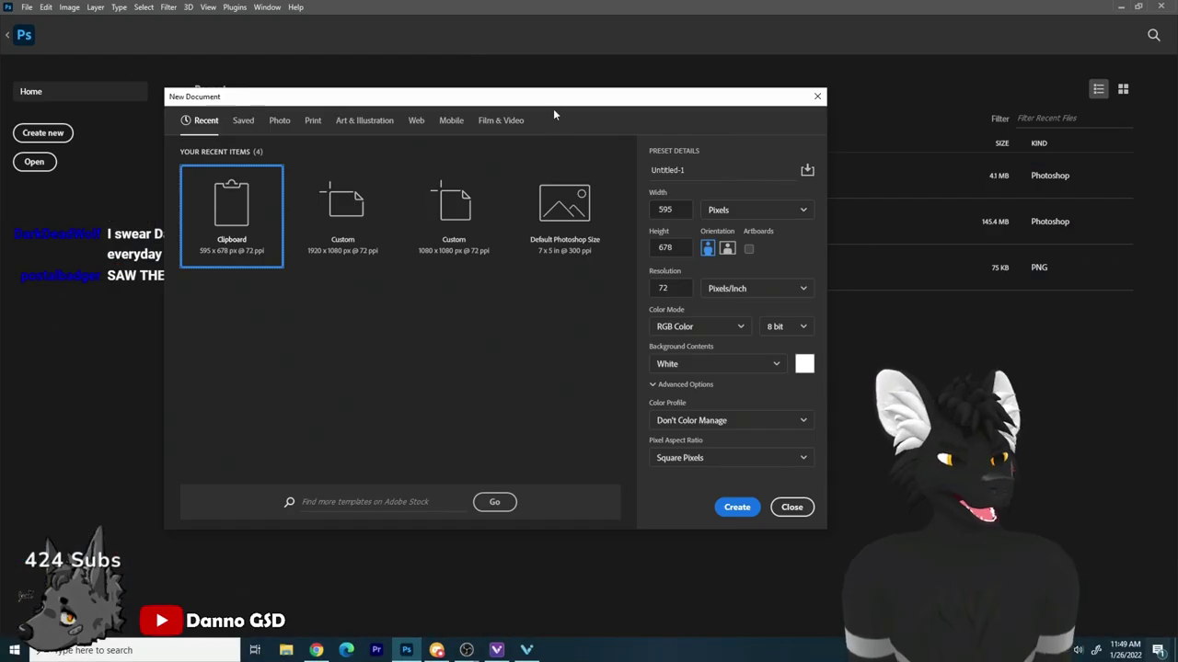
Step: Create a new document of 1920 x 1080 px at 72 ppi
{"action": "left_click_drag", "start_coordinate": [546, 100], "coordinate": [591, 106]}
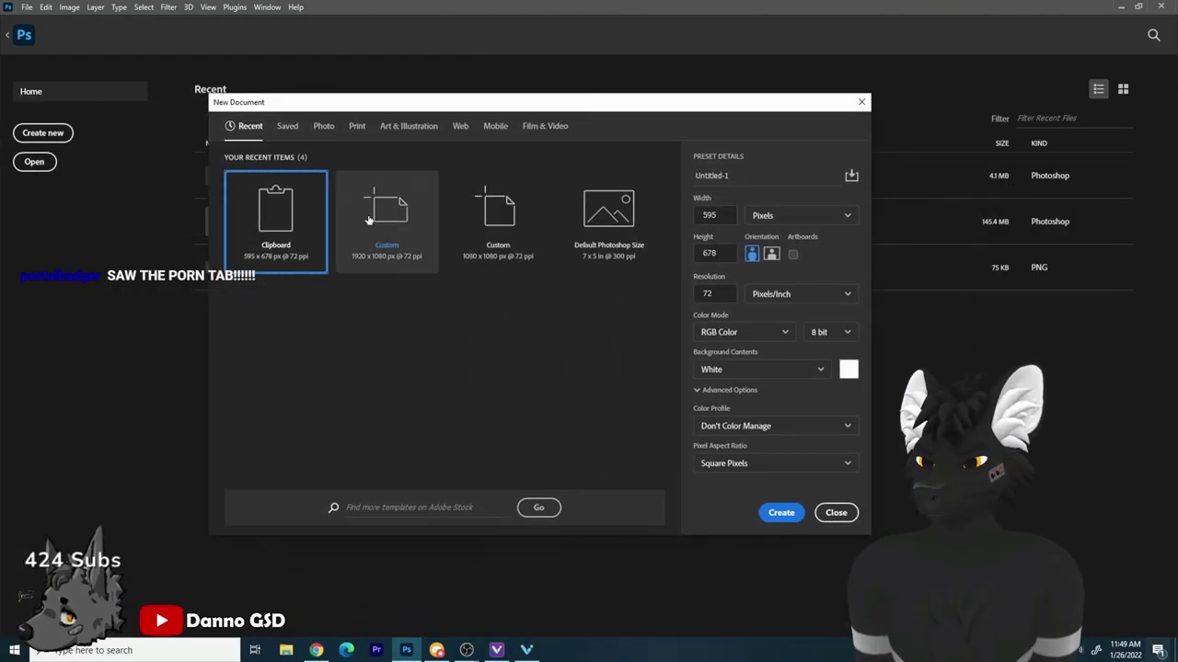
{"action": "left_click", "coordinate": [368, 219]}
{"action": "left_click", "coordinate": [781, 512]}
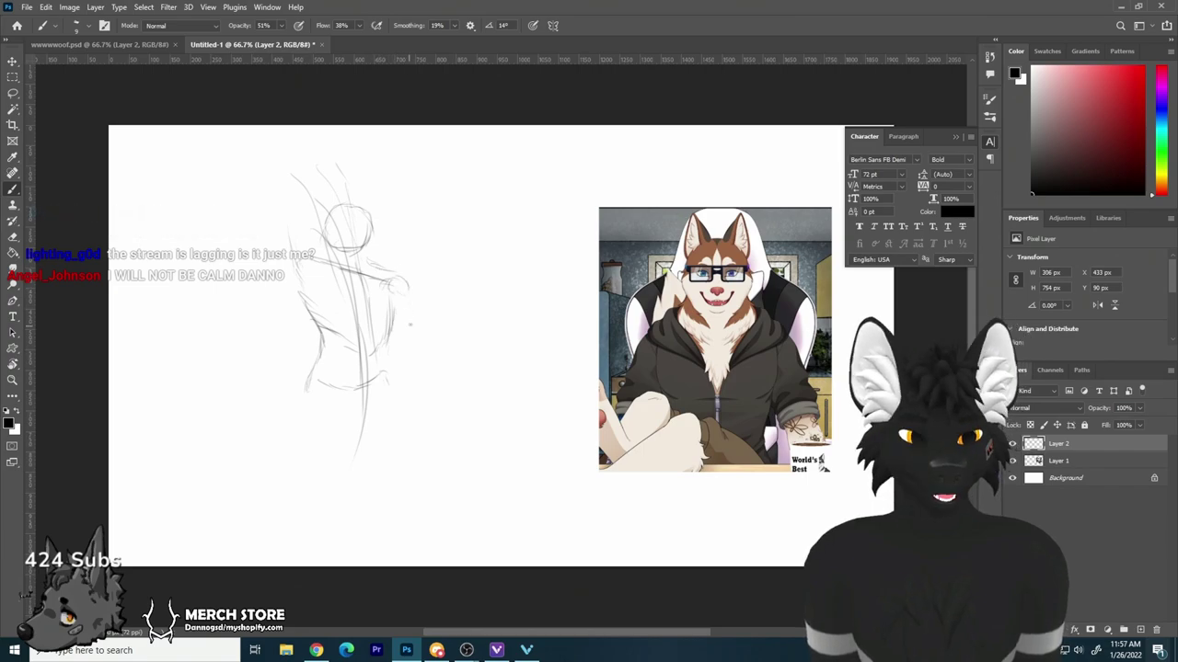
Step: Sketch the figure's raised arm around the head and add a face with pointed ears, muzzle and rectangular dark glasses
{"action": "left_click_drag", "start_coordinate": [410, 324], "coordinate": [292, 195]}
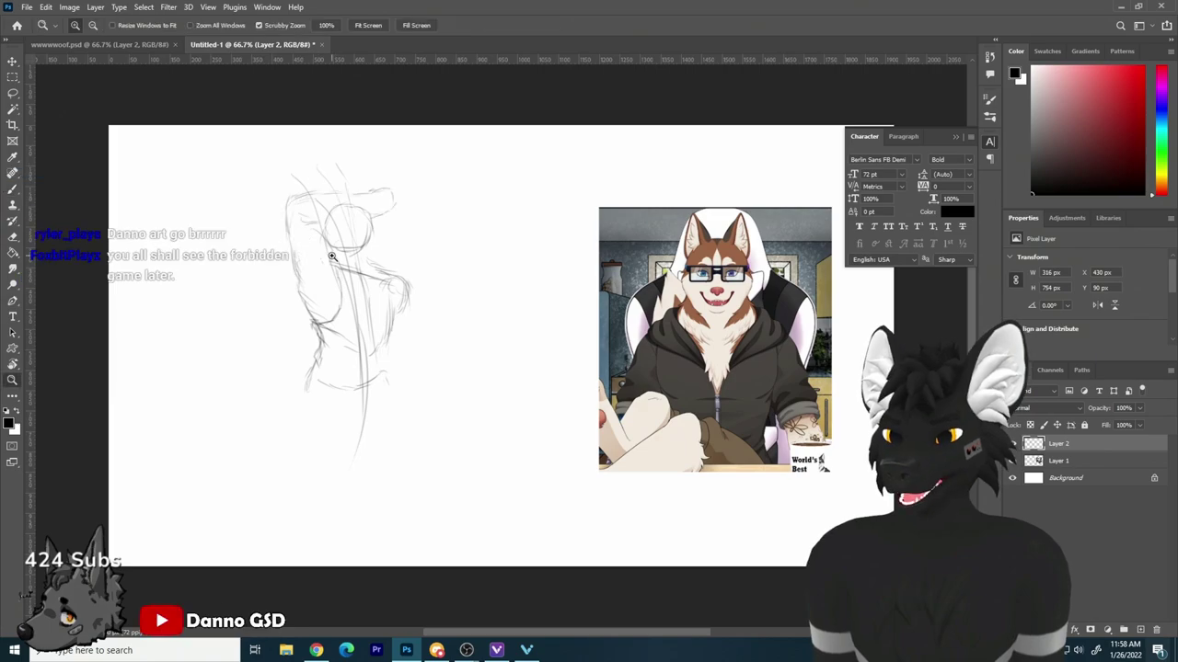
{"action": "scroll", "coordinate": [528, 212], "scroll_direction": "up", "scroll_amount": 5}
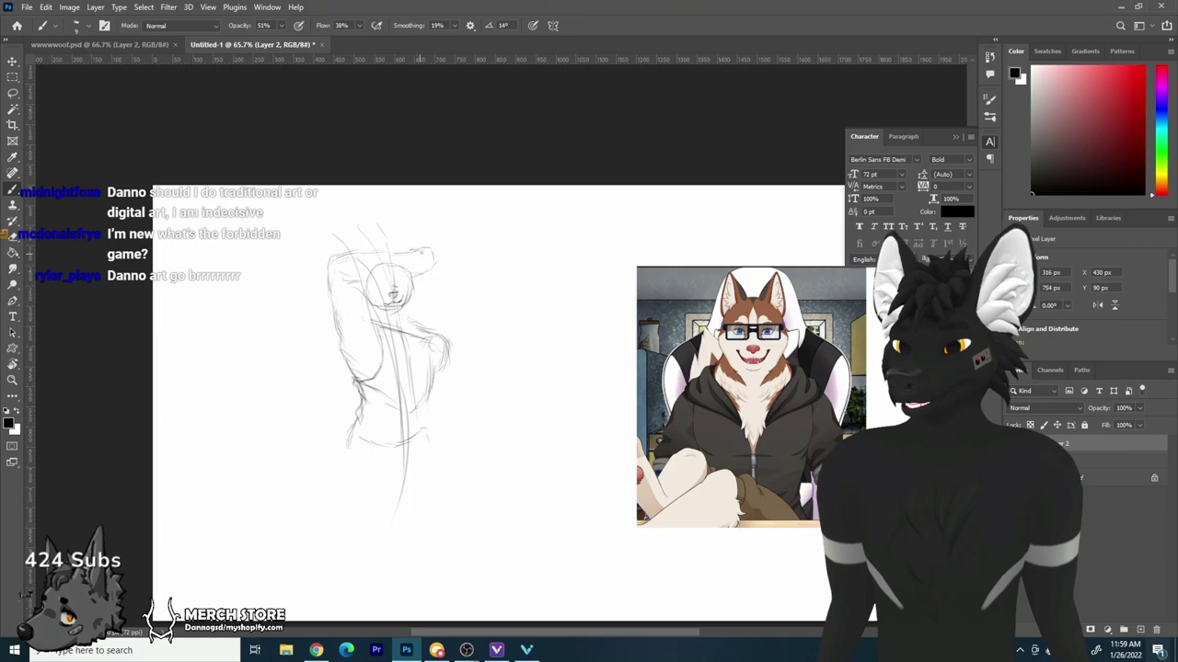
{"action": "key", "text": "x"}
{"action": "scroll", "coordinate": [411, 258], "scroll_direction": "up", "scroll_amount": 3}
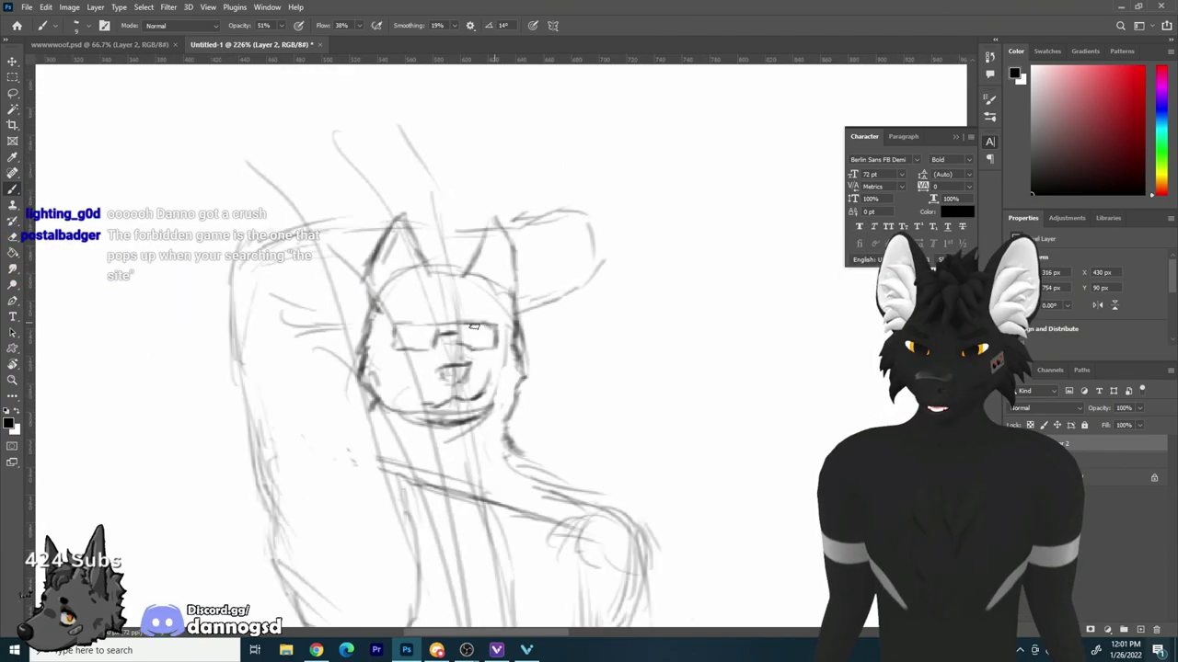
{"action": "left_click_drag", "start_coordinate": [410, 337], "coordinate": [399, 350]}
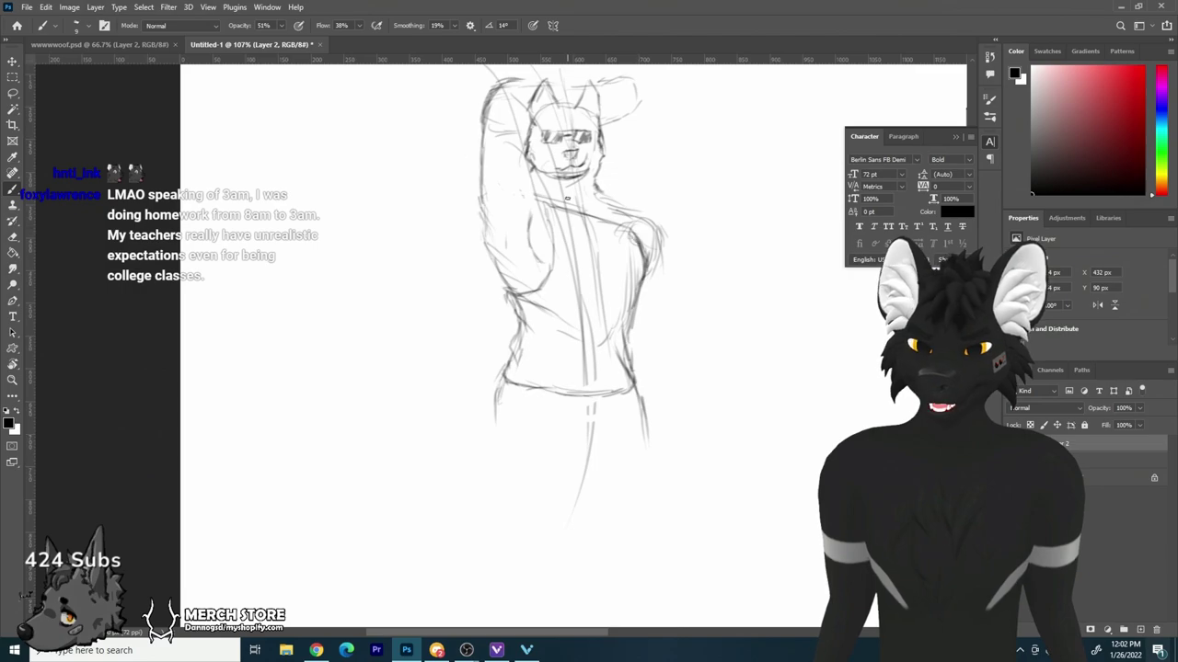
Step: Refine the torso and waist outline and redraw the raised arm as a muscular arm hanging down toward the hip
{"action": "scroll", "coordinate": [736, 295], "scroll_direction": "up", "scroll_amount": 2}
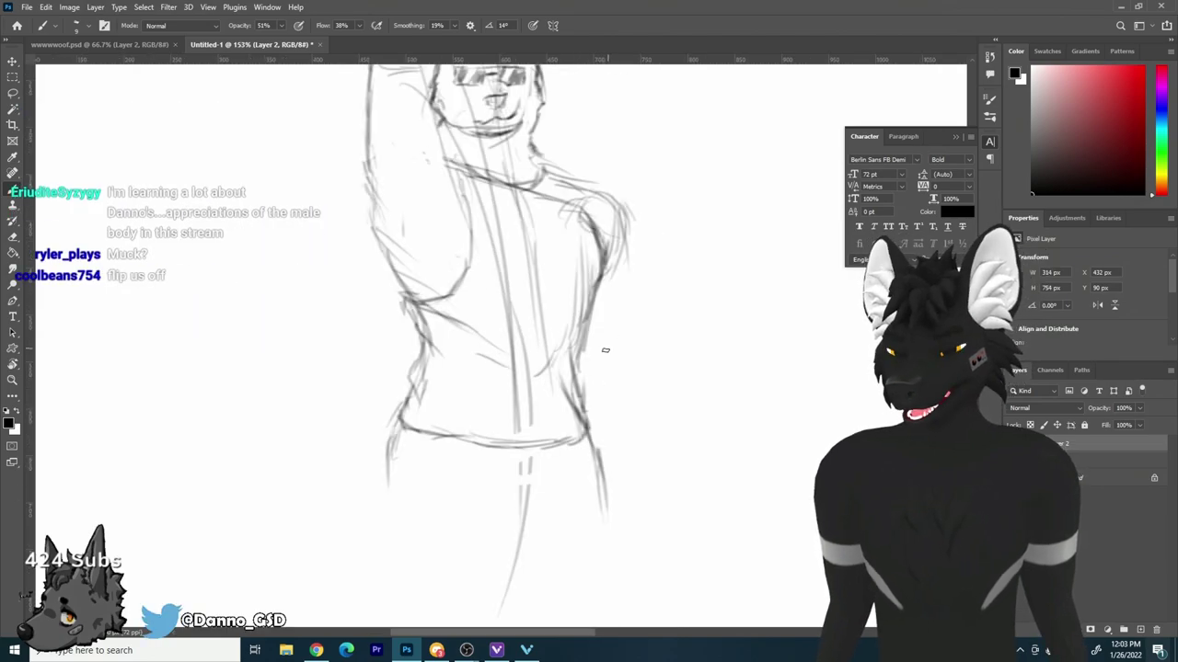
{"action": "scroll", "coordinate": [606, 349], "scroll_direction": "down", "scroll_amount": 4}
{"action": "left_click_drag", "start_coordinate": [645, 373], "coordinate": [534, 368]}
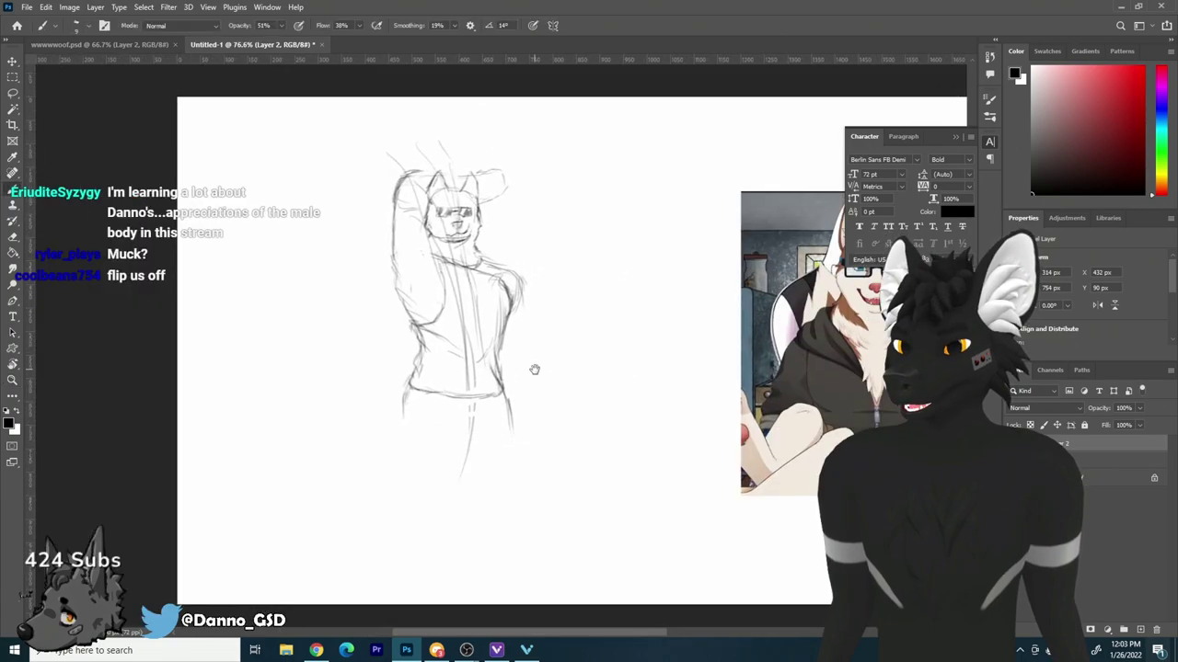
{"action": "scroll", "coordinate": [456, 271], "scroll_direction": "up", "scroll_amount": 3}
{"action": "key", "text": "e"}
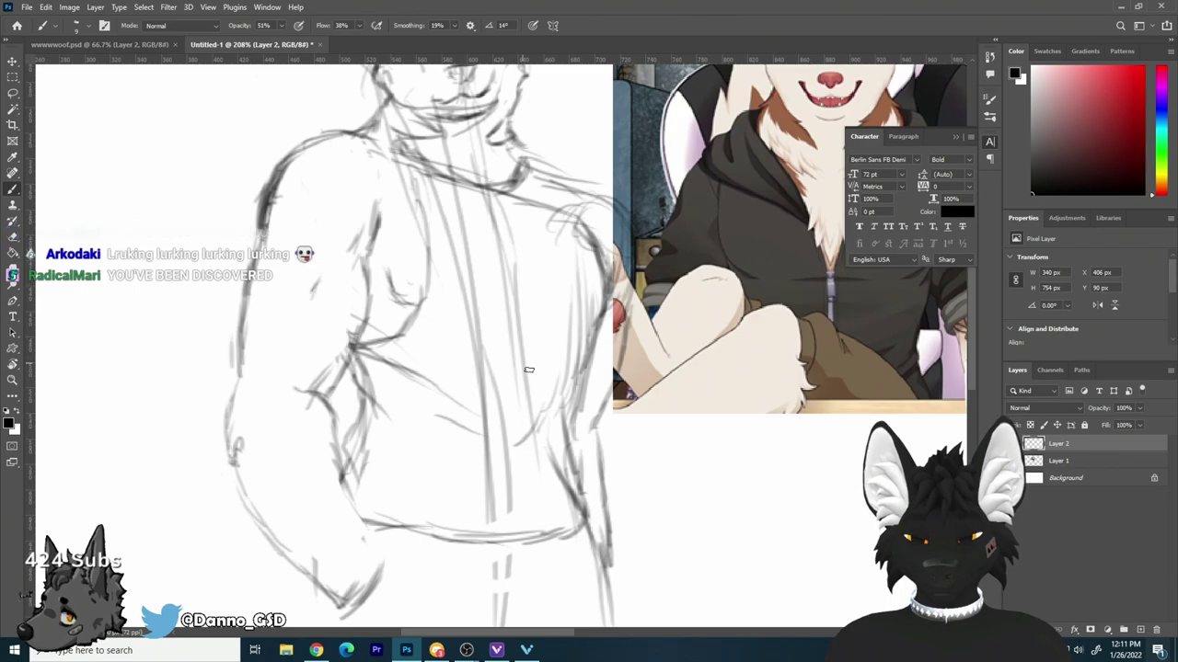
Step: Add a new layer above the body sketch and paint white over the figure's nose and mouth
{"action": "scroll", "coordinate": [476, 221], "scroll_direction": "up", "scroll_amount": 5}
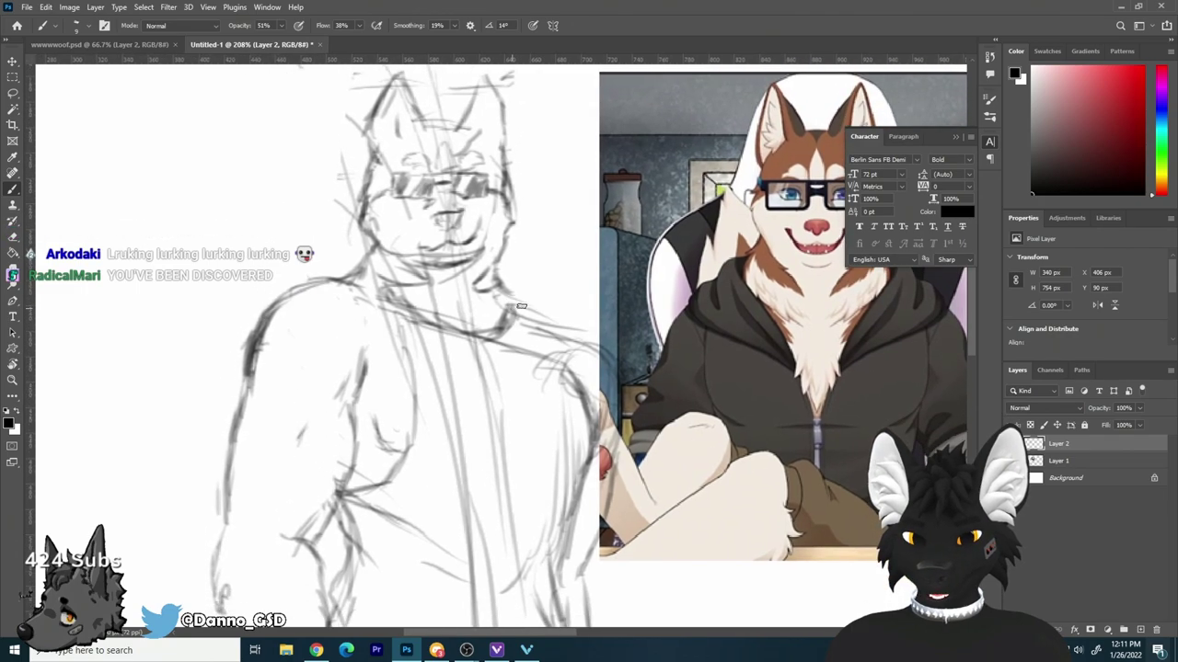
{"action": "left_click", "coordinate": [69, 8]}
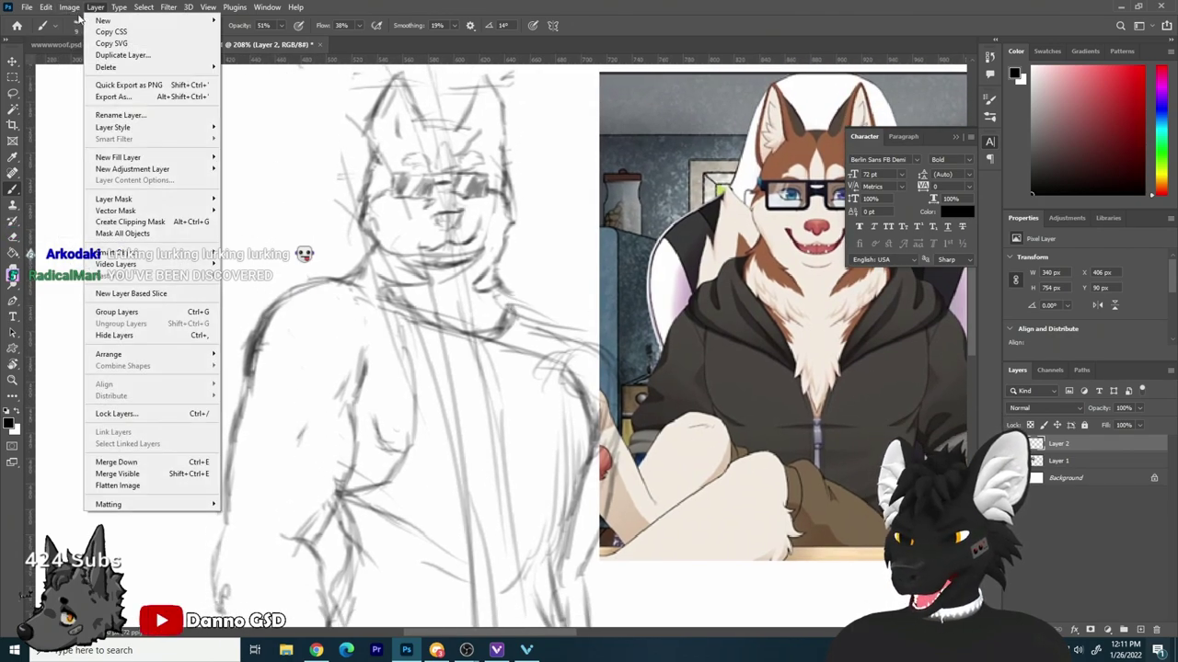
{"action": "mouse_move", "coordinate": [170, 18]}
{"action": "key", "text": "ctrl+v"}
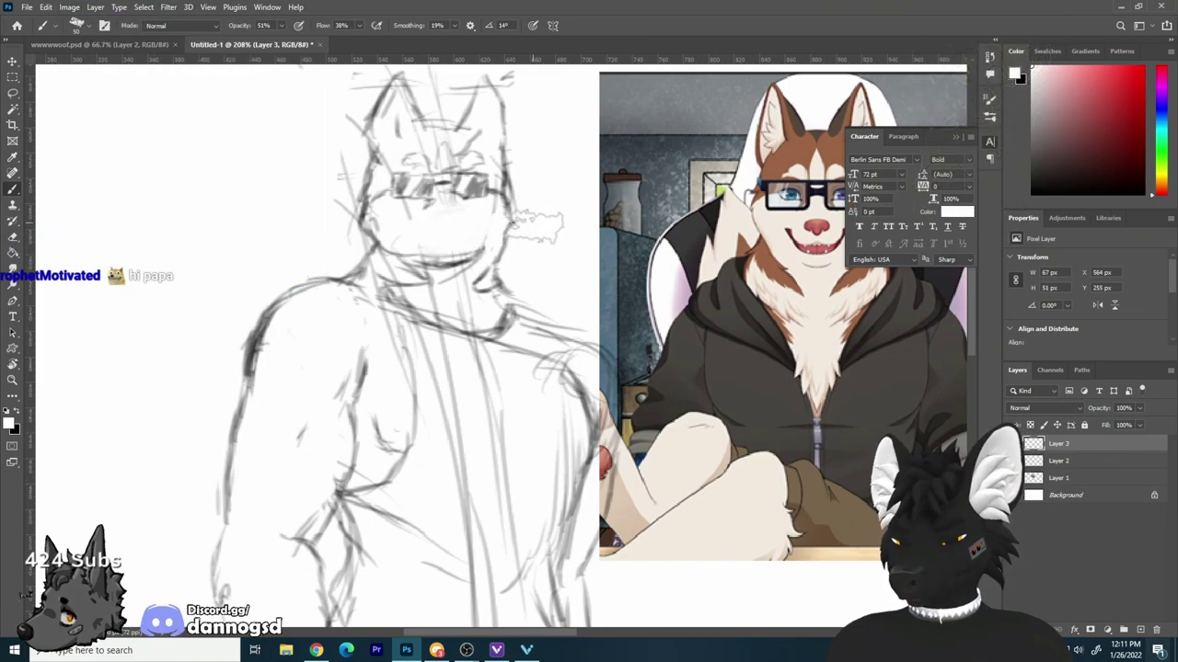
Step: Sketch a new nose bridge and beak-like muzzle in black with a smaller brush on the new layer
{"action": "key", "text": "x"}
{"action": "left_click_drag", "start_coordinate": [520, 228], "coordinate": [486, 225]}
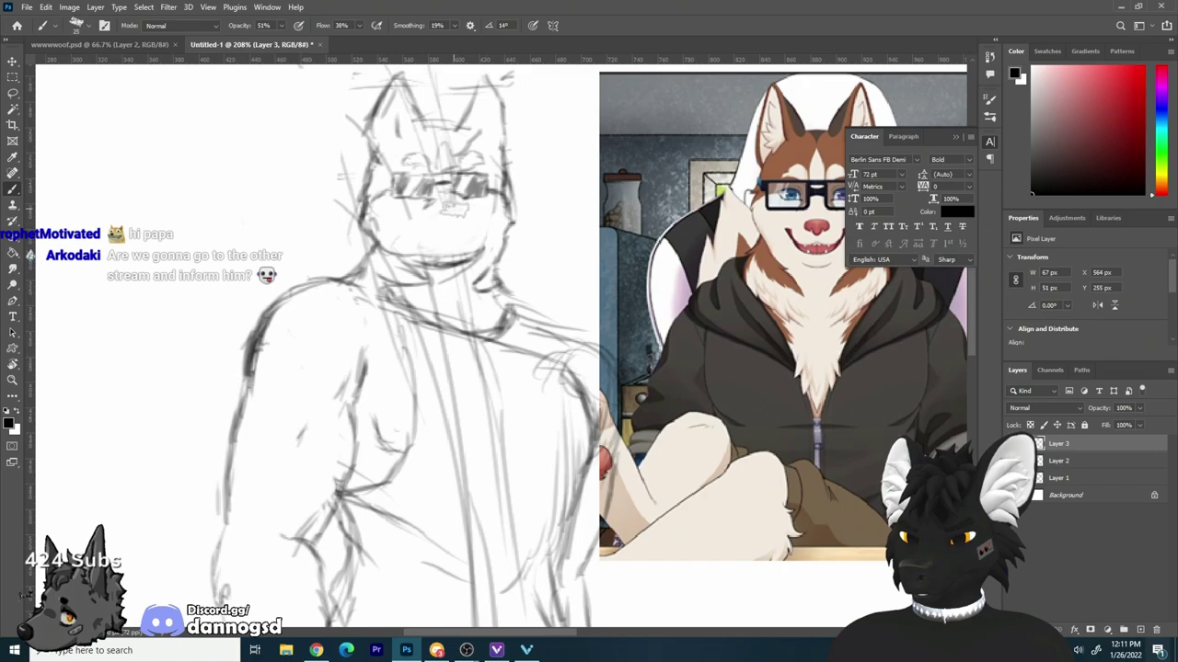
{"action": "key", "text": "bracketleft"}
{"action": "key", "text": "bracketleft"}
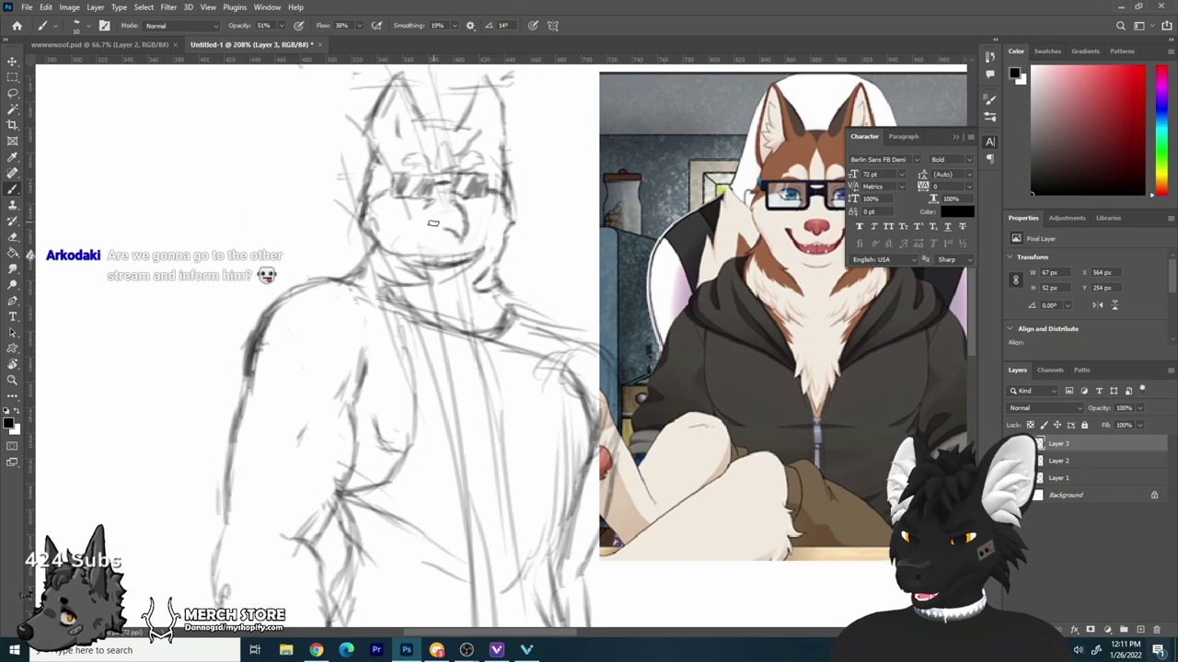
{"action": "scroll", "coordinate": [481, 250], "scroll_direction": "down", "scroll_amount": 5}
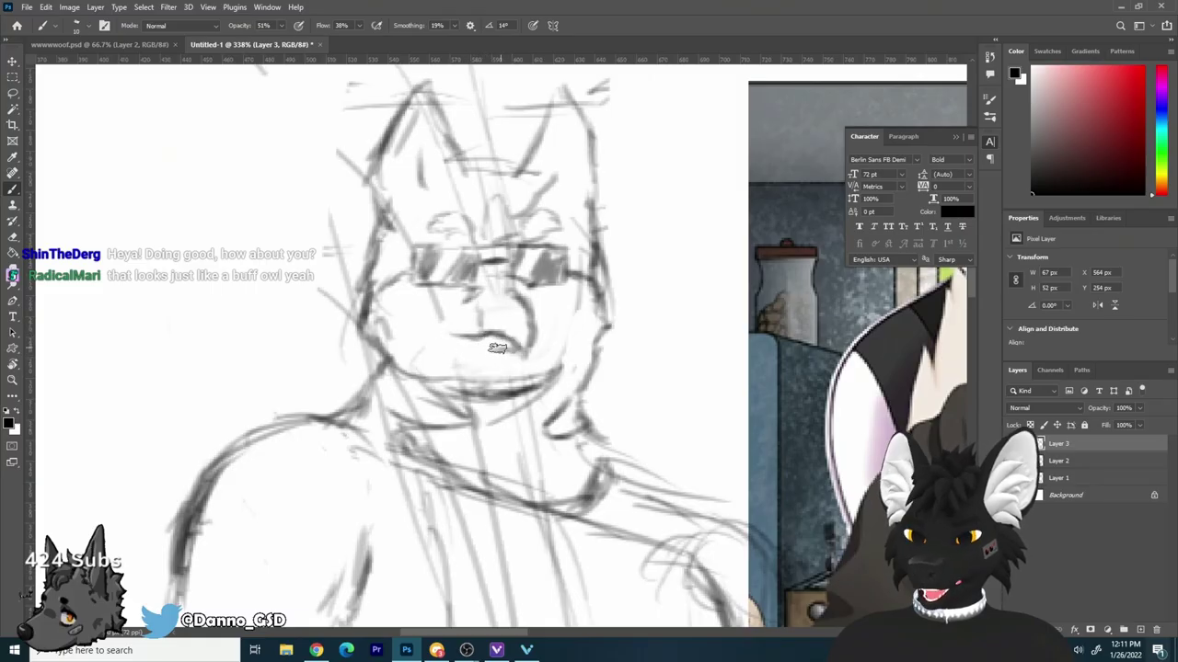
{"action": "scroll", "coordinate": [520, 368], "scroll_direction": "down", "scroll_amount": 4}
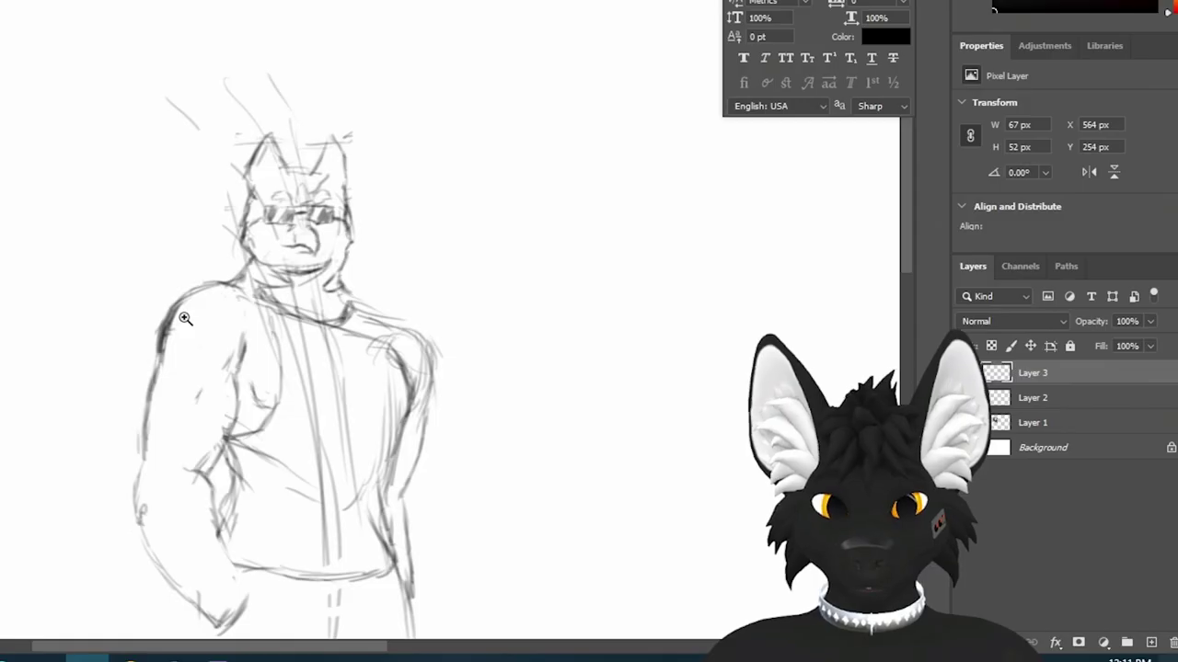
{"action": "scroll", "coordinate": [580, 334], "scroll_direction": "up", "scroll_amount": 2}
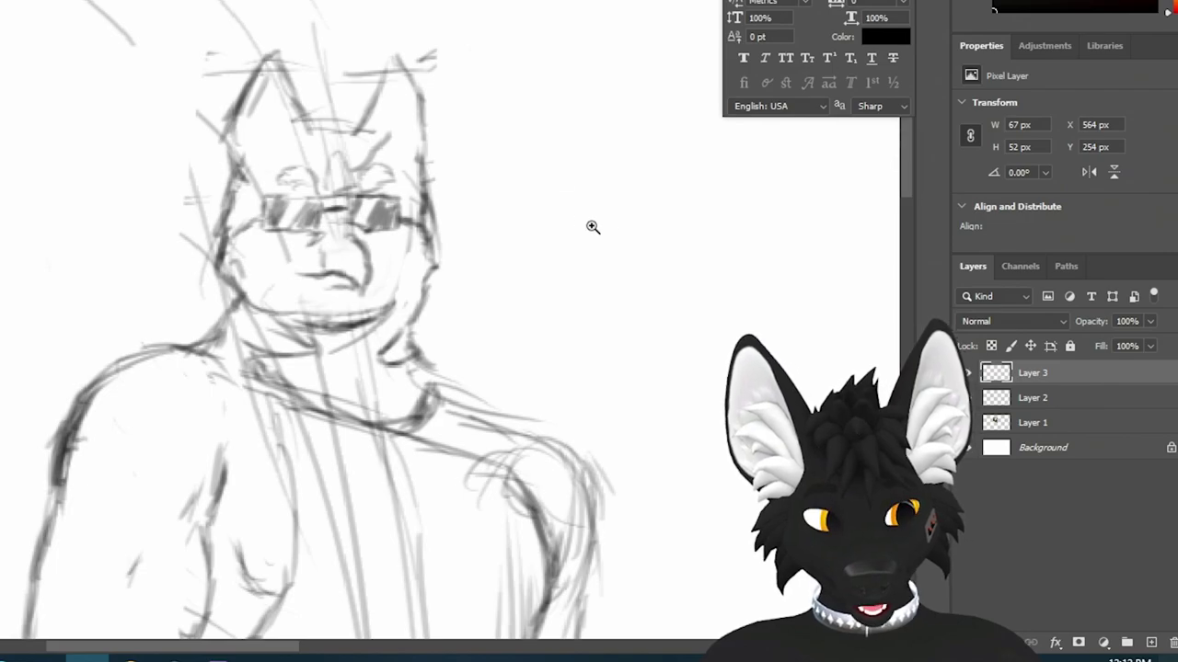
{"action": "scroll", "coordinate": [583, 239], "scroll_direction": "up", "scroll_amount": 1}
Step: Sketch the hips, the rounded buttock contour and the outer thigh line below the waist on Layer 3
{"action": "scroll", "coordinate": [584, 239], "scroll_direction": "down", "scroll_amount": 5}
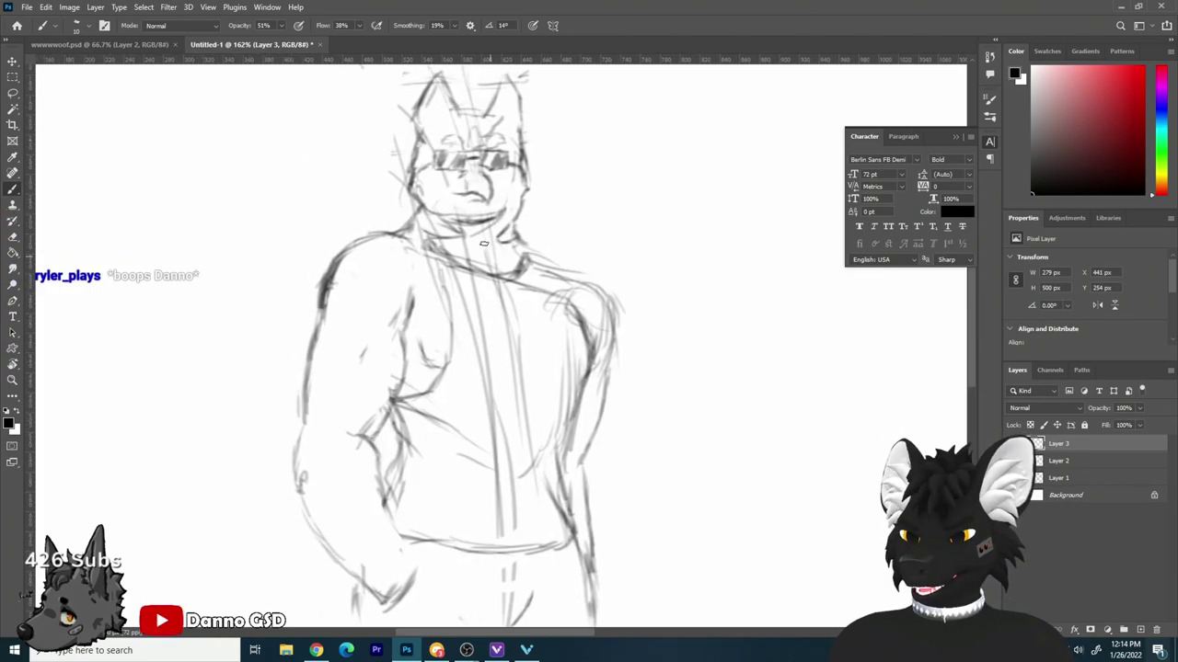
{"action": "key", "text": "e"}
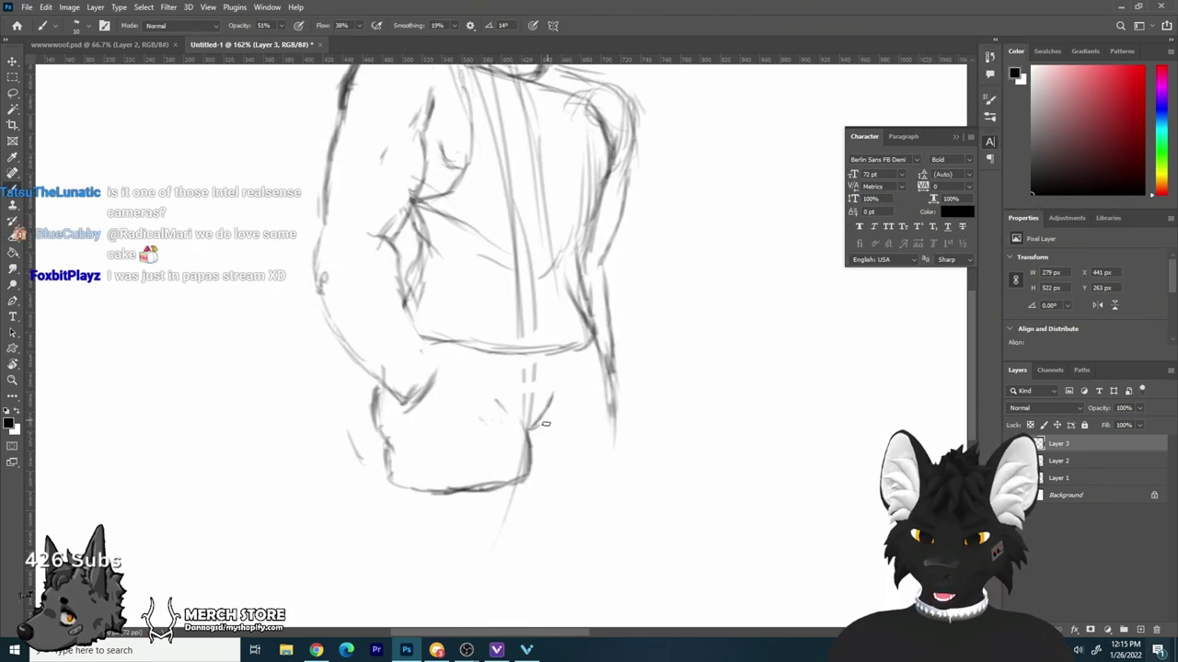
{"action": "key", "text": "e"}
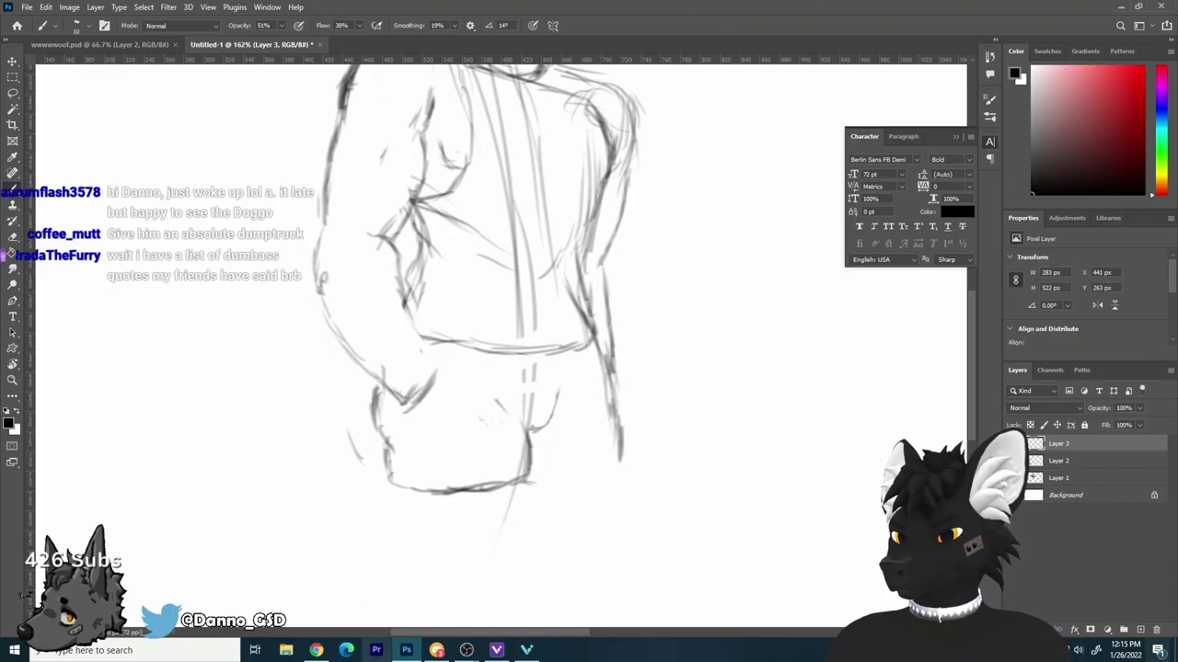
Step: Switch to the Chrome browser and search the web for "dump truck transparent background"
{"action": "left_click", "coordinate": [317, 650]}
{"action": "left_click", "coordinate": [168, 11]}
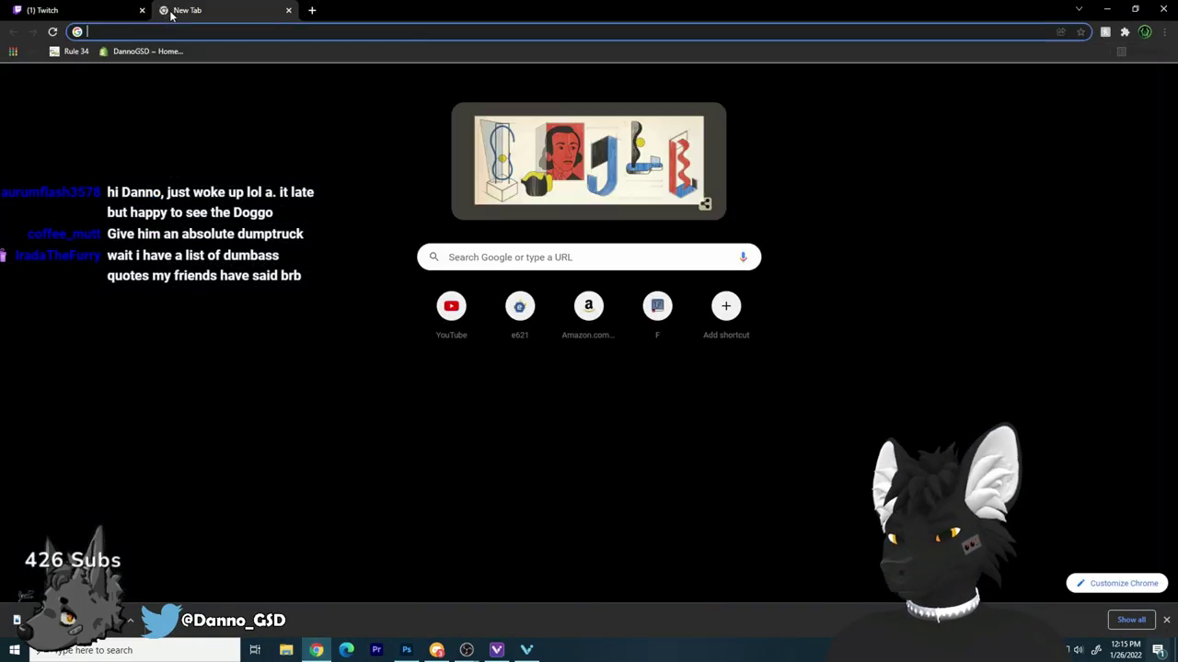
{"action": "type", "text": "dump"}
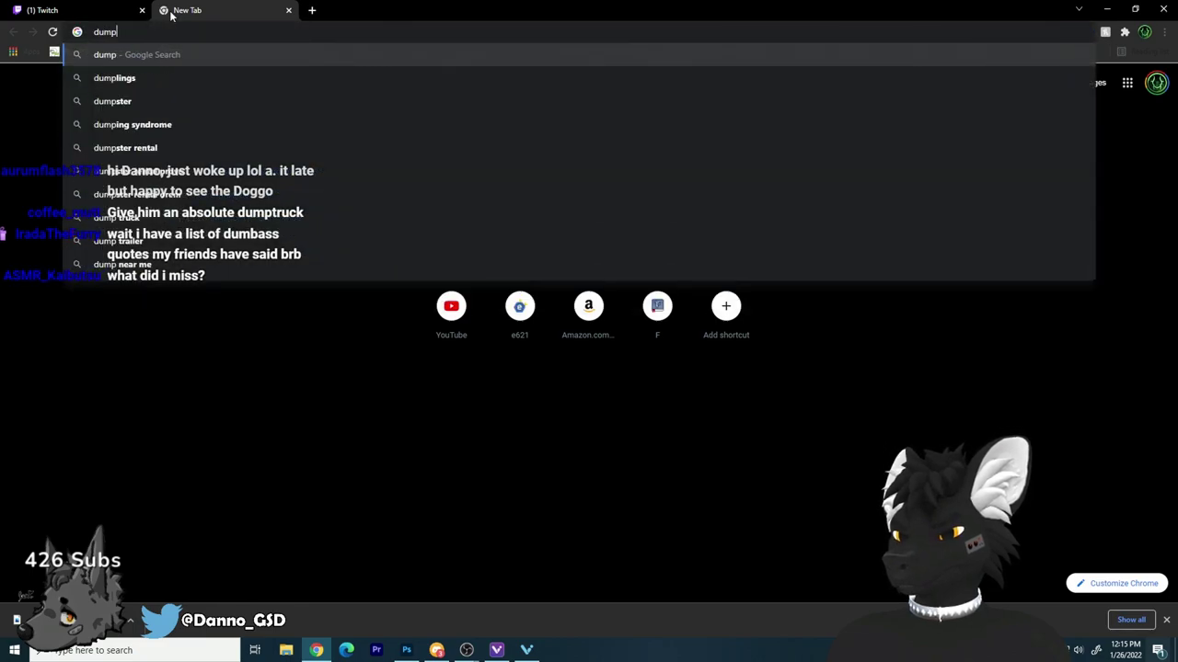
{"action": "type", "text": " truck transpar"}
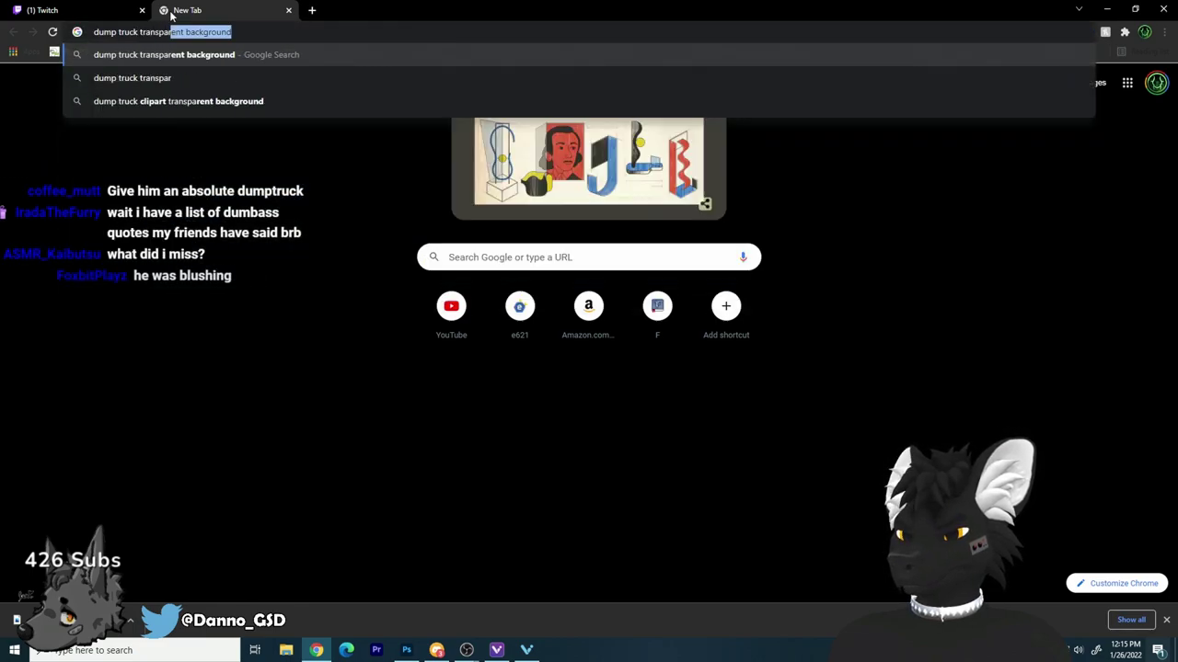
{"action": "type", "text": "en"}
{"action": "key", "text": "Return"}
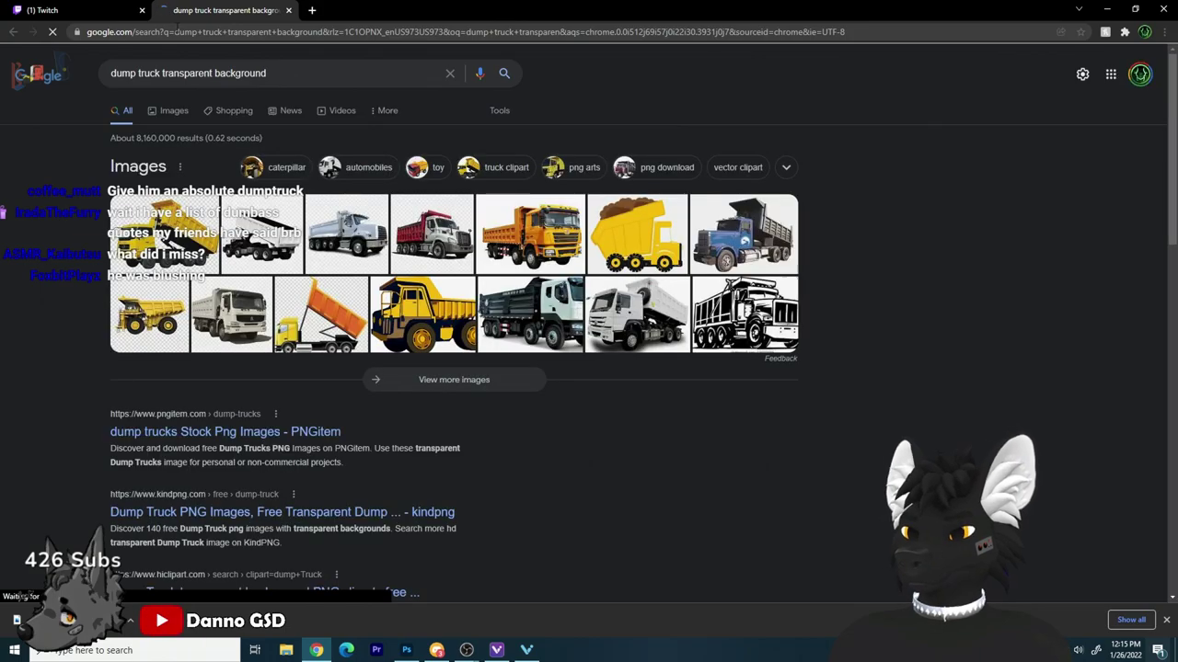
Step: Open the yellow dump truck image, download its PNG and place the file in the Photoshop drawing
{"action": "left_click", "coordinate": [187, 293]}
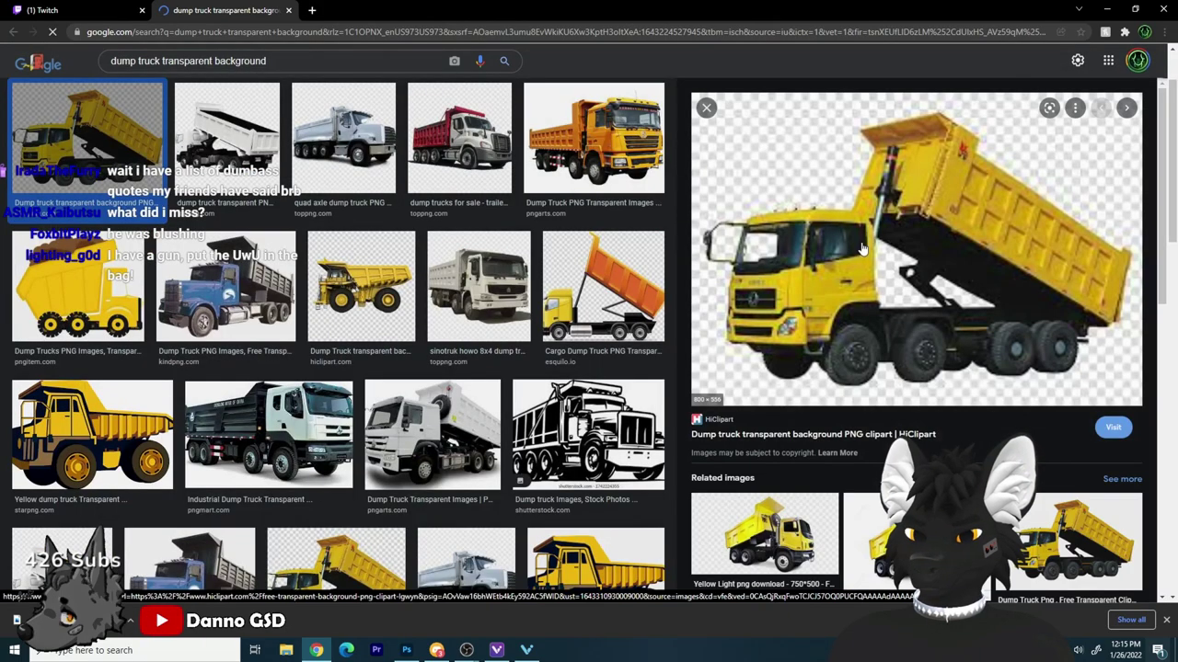
{"action": "left_click_drag", "start_coordinate": [865, 272], "coordinate": [789, 266]}
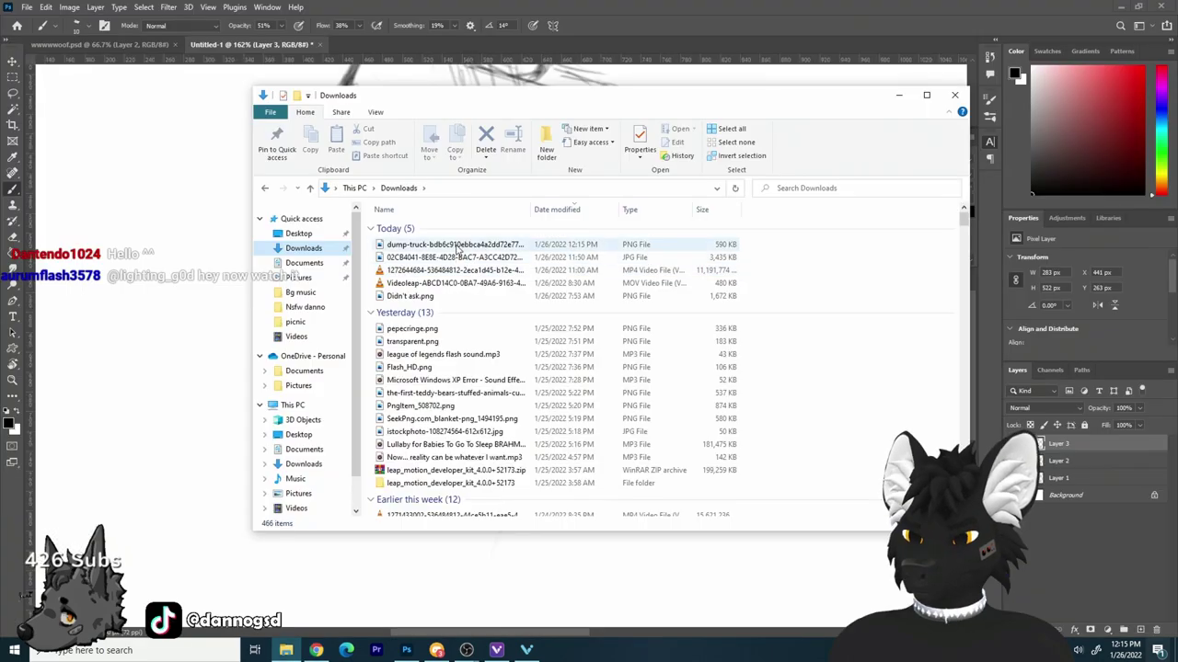
{"action": "left_click_drag", "start_coordinate": [451, 244], "coordinate": [142, 339]}
Step: Scale the placed dump truck to about 51%, rotate it front end down and position it against the figure's hip
{"action": "left_click_drag", "start_coordinate": [736, 183], "coordinate": [507, 334]}
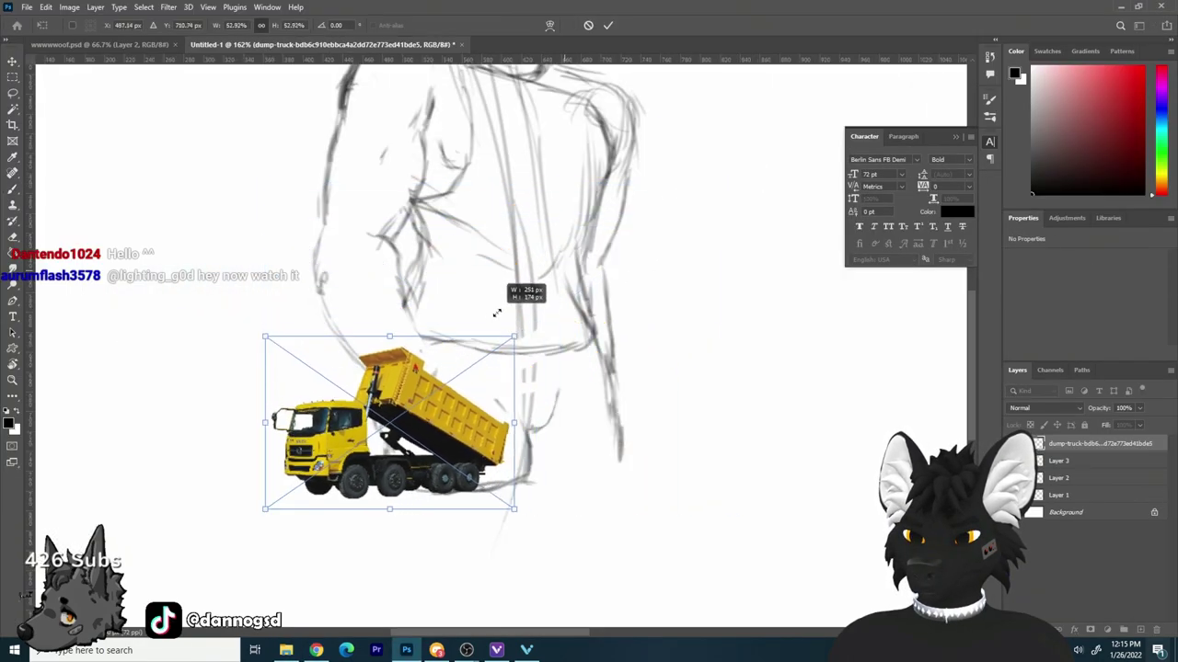
{"action": "left_click_drag", "start_coordinate": [432, 395], "coordinate": [372, 372]}
{"action": "left_click_drag", "start_coordinate": [478, 285], "coordinate": [237, 200]}
{"action": "left_click_drag", "start_coordinate": [345, 449], "coordinate": [377, 501]}
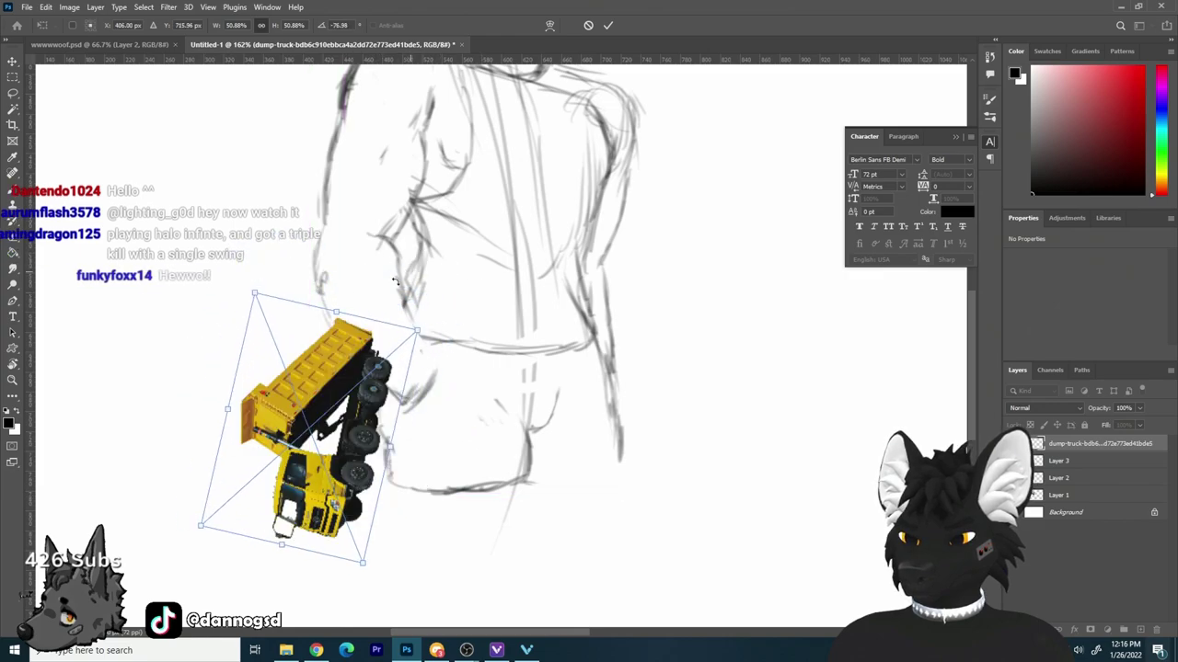
{"action": "left_click_drag", "start_coordinate": [382, 299], "coordinate": [353, 293]}
{"action": "key", "text": "Return"}
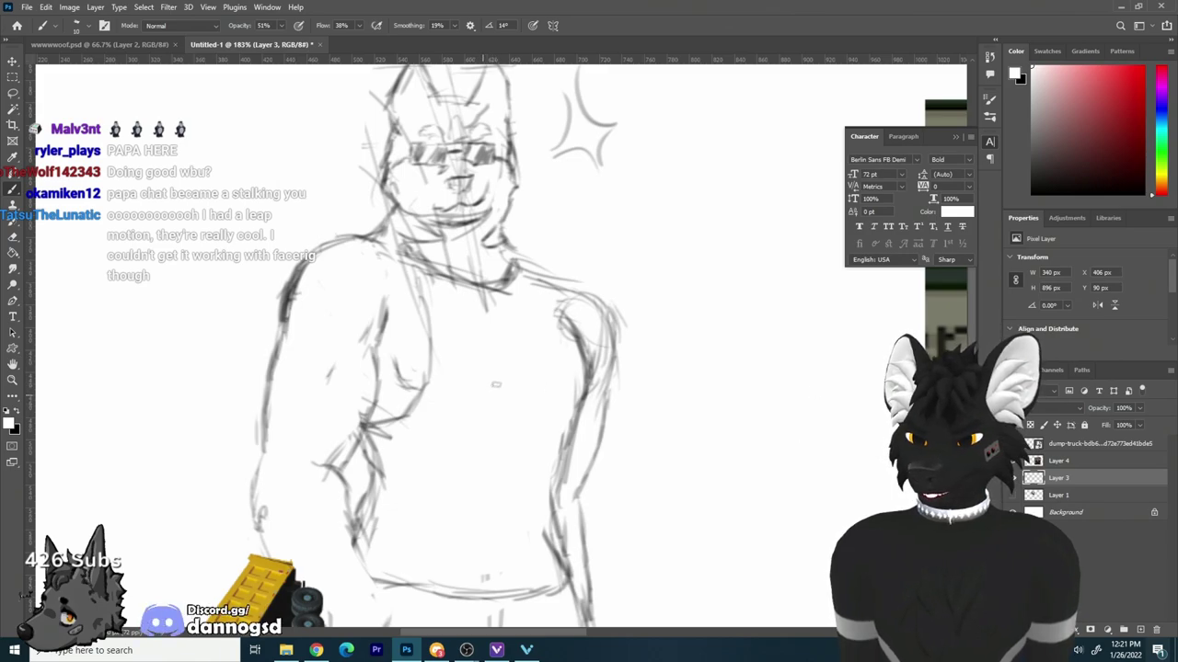
Step: Sketch the buttock crease and thigh lines in black on Layer 3, and switch to the Chrome browser
{"action": "key", "text": "x"}
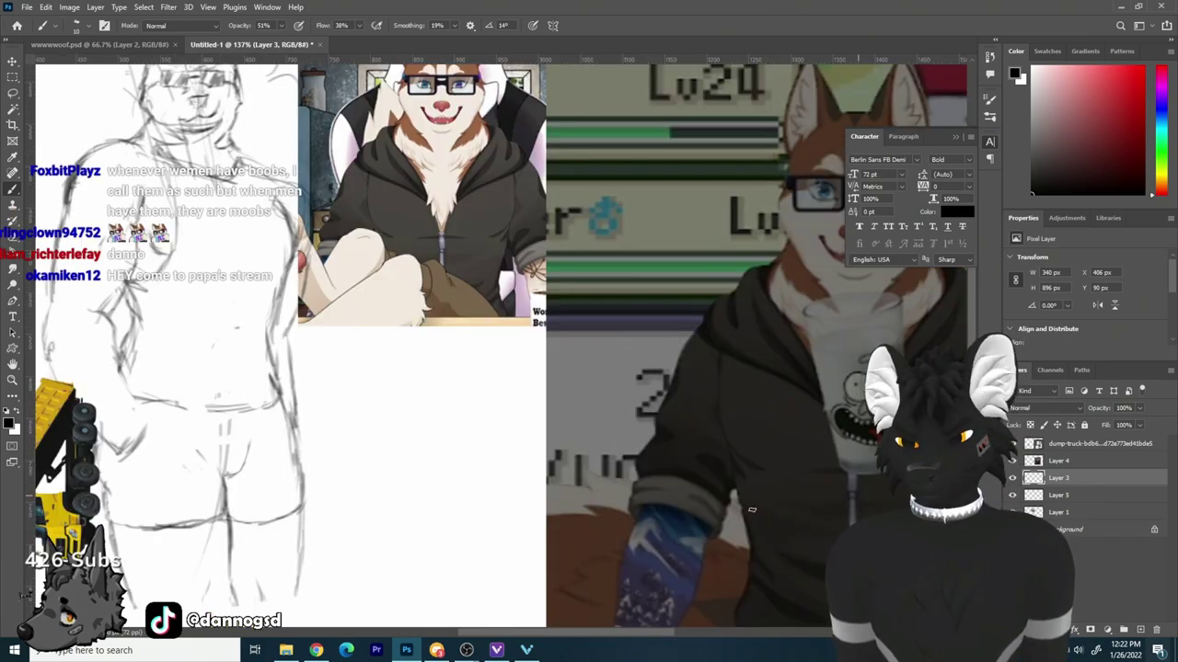
{"action": "left_click", "coordinate": [316, 651]}
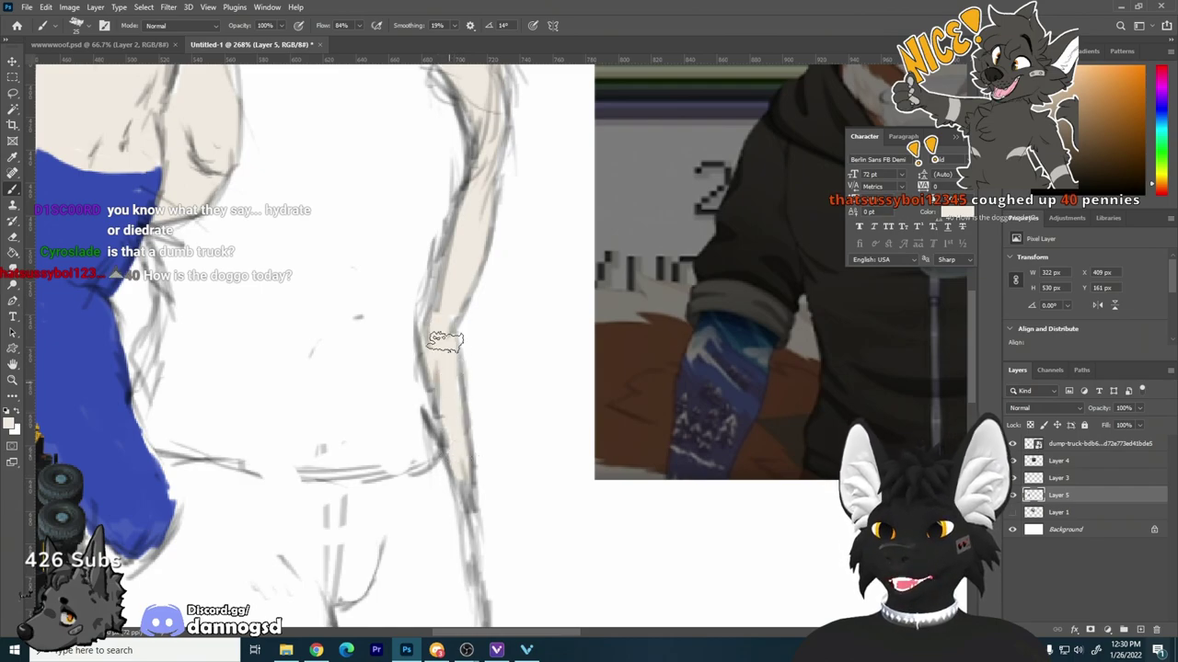
Step: Paint the thigh nearest the dump truck cream below the buttock line on Layer 5
{"action": "key", "text": "z"}
{"action": "scroll", "coordinate": [507, 320], "scroll_direction": "down", "scroll_amount": 5}
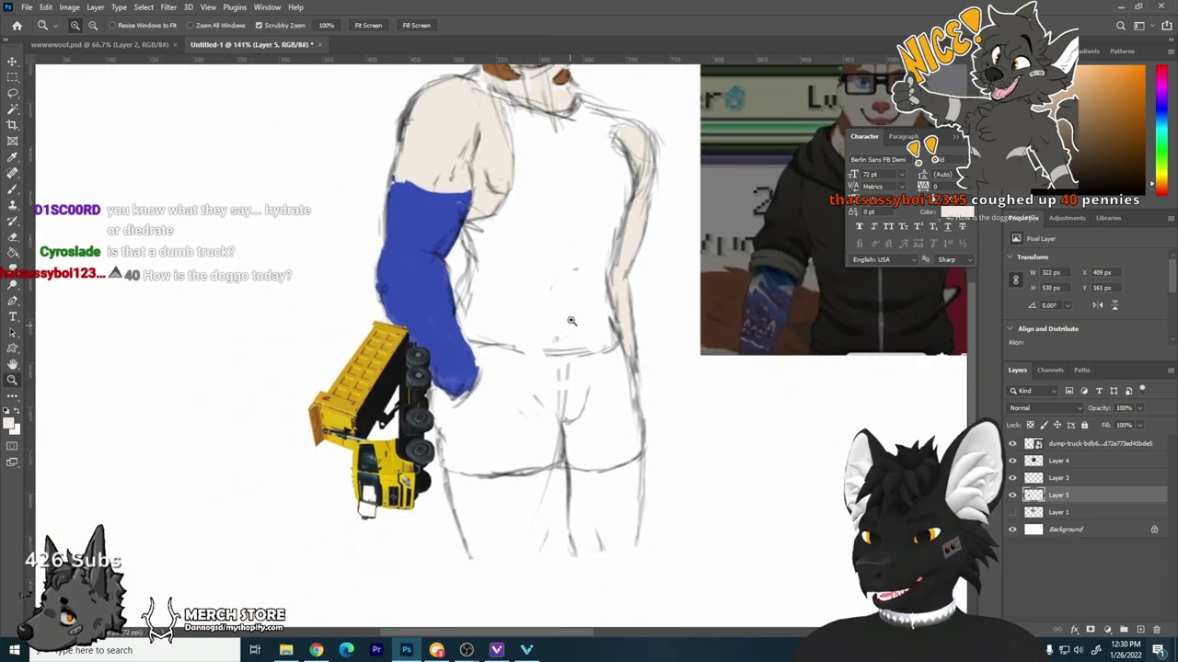
{"action": "left_click_drag", "start_coordinate": [571, 320], "coordinate": [466, 274]}
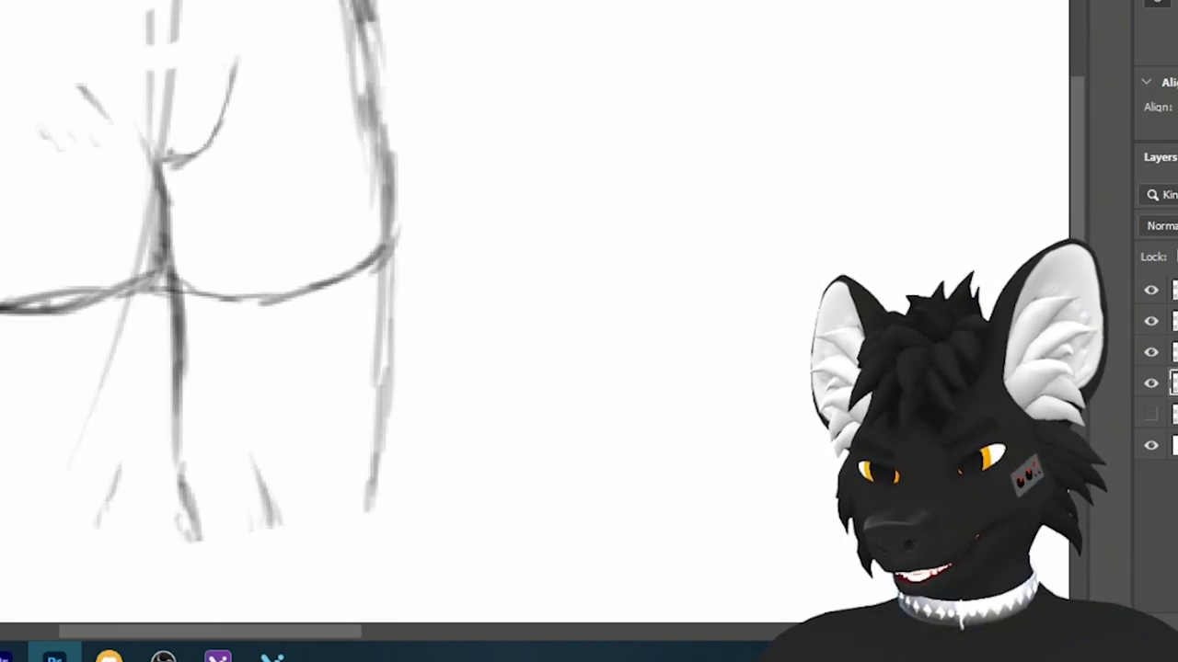
{"action": "mouse_move", "coordinate": [9, 315]}
{"action": "left_mouse_down"}
{"action": "mouse_move", "coordinate": [160, 297]}
{"action": "mouse_move", "coordinate": [179, 434]}
{"action": "mouse_move", "coordinate": [157, 448]}
{"action": "mouse_move", "coordinate": [140, 377]}
{"action": "mouse_move", "coordinate": [0, 474]}
{"action": "left_mouse_up"}
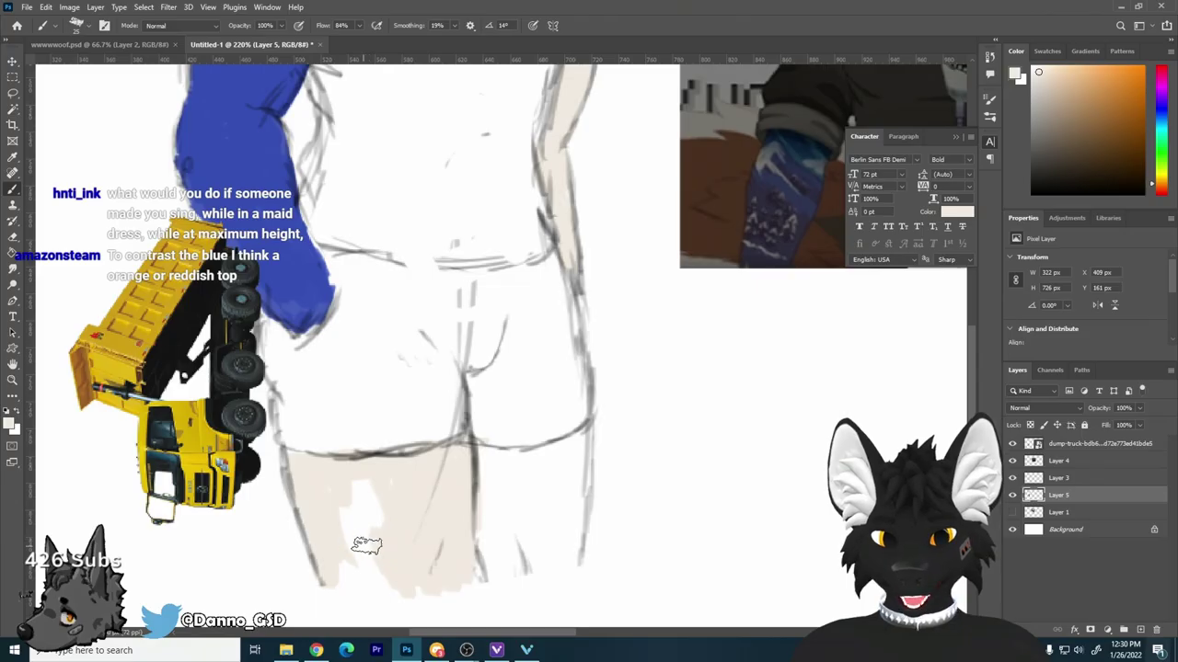
{"action": "mouse_move", "coordinate": [388, 562]}
{"action": "left_mouse_down"}
{"action": "mouse_move", "coordinate": [346, 536]}
{"action": "mouse_move", "coordinate": [343, 588]}
{"action": "mouse_move", "coordinate": [357, 493]}
{"action": "left_mouse_up"}
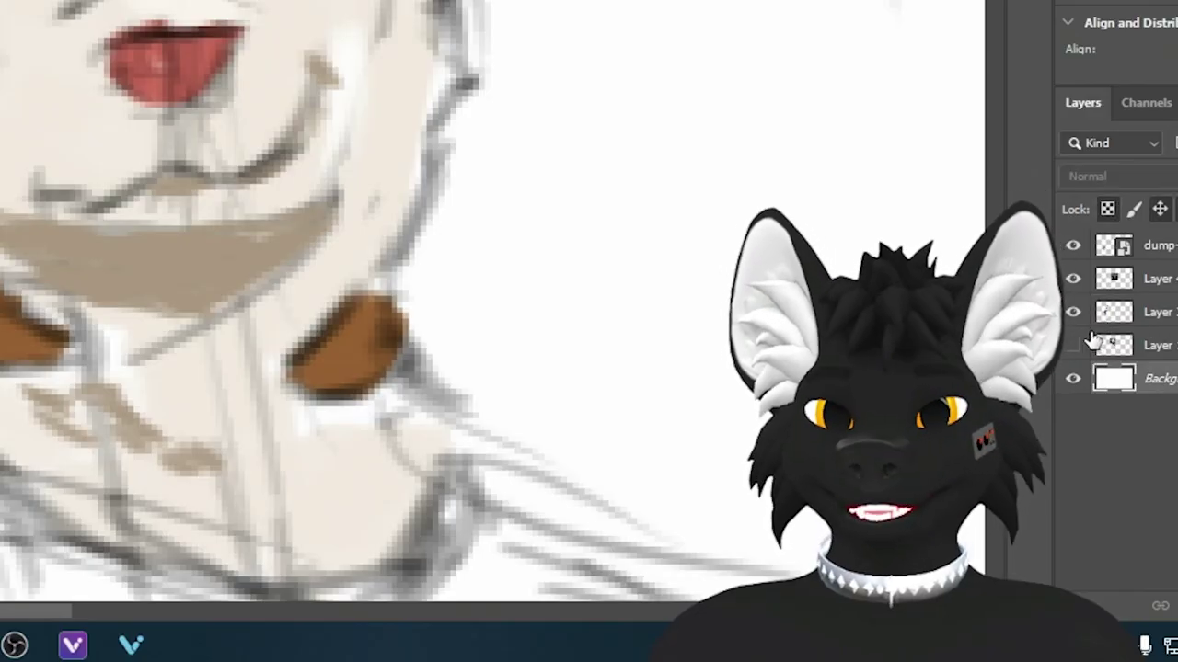
Step: Hide the drawing layers and toggle the visibility of the Background layer
{"action": "left_click_drag", "start_coordinate": [1073, 310], "coordinate": [1073, 245]}
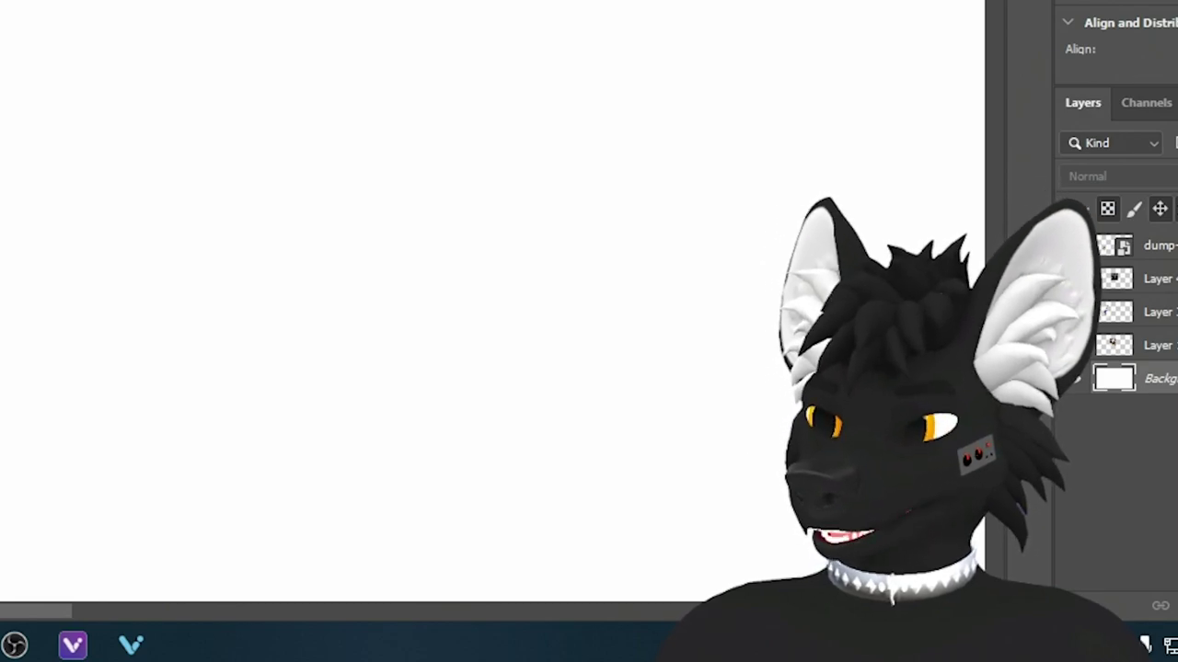
{"action": "left_click", "coordinate": [1073, 378]}
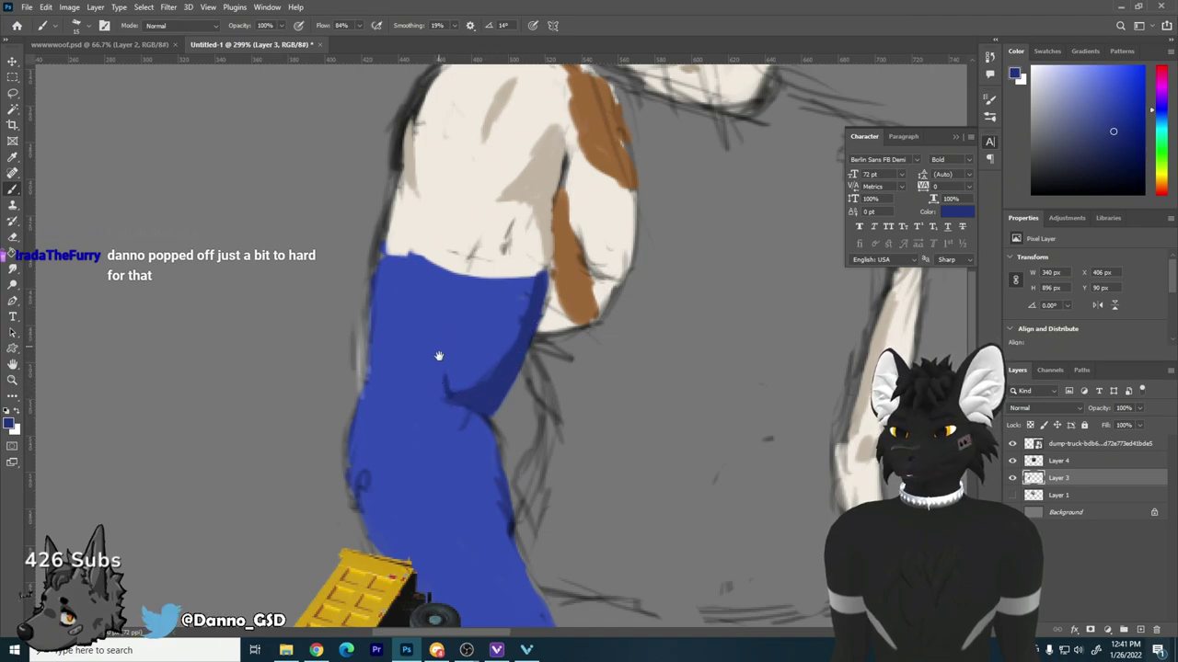
Step: Paint the figure's shoulders and upper arms with the sampled fur brown on Layer 3 and shade them with darker brown
{"action": "left_click_drag", "start_coordinate": [439, 356], "coordinate": [432, 409]}
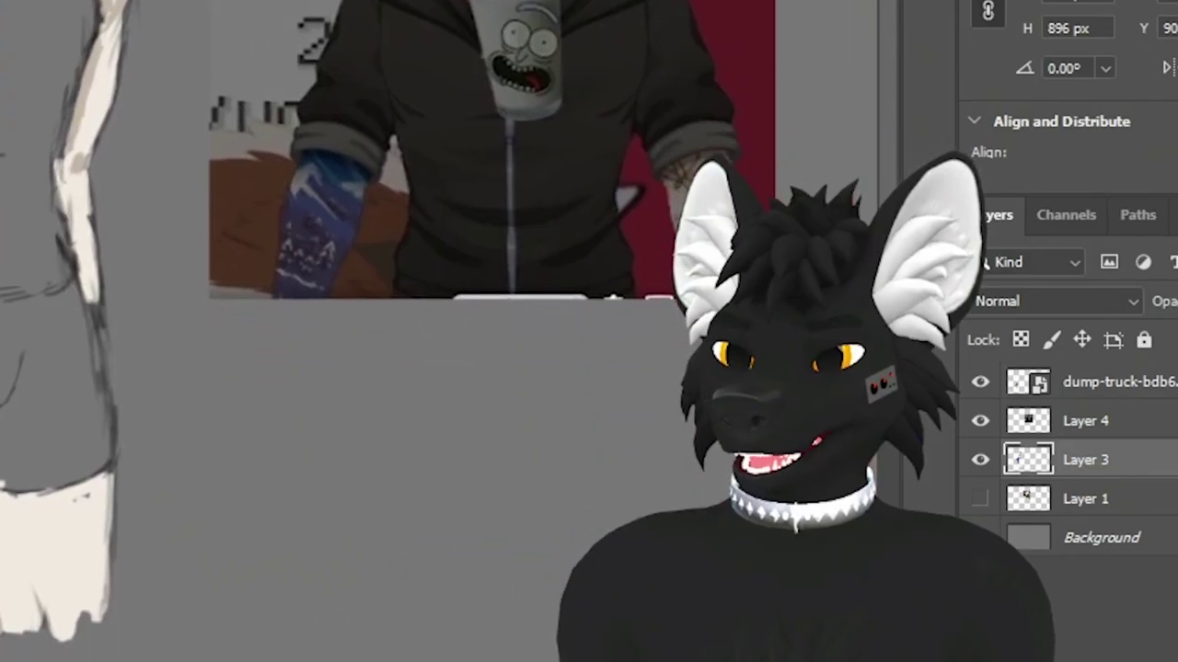
{"action": "scroll", "coordinate": [495, 193], "scroll_direction": "up", "scroll_amount": 3}
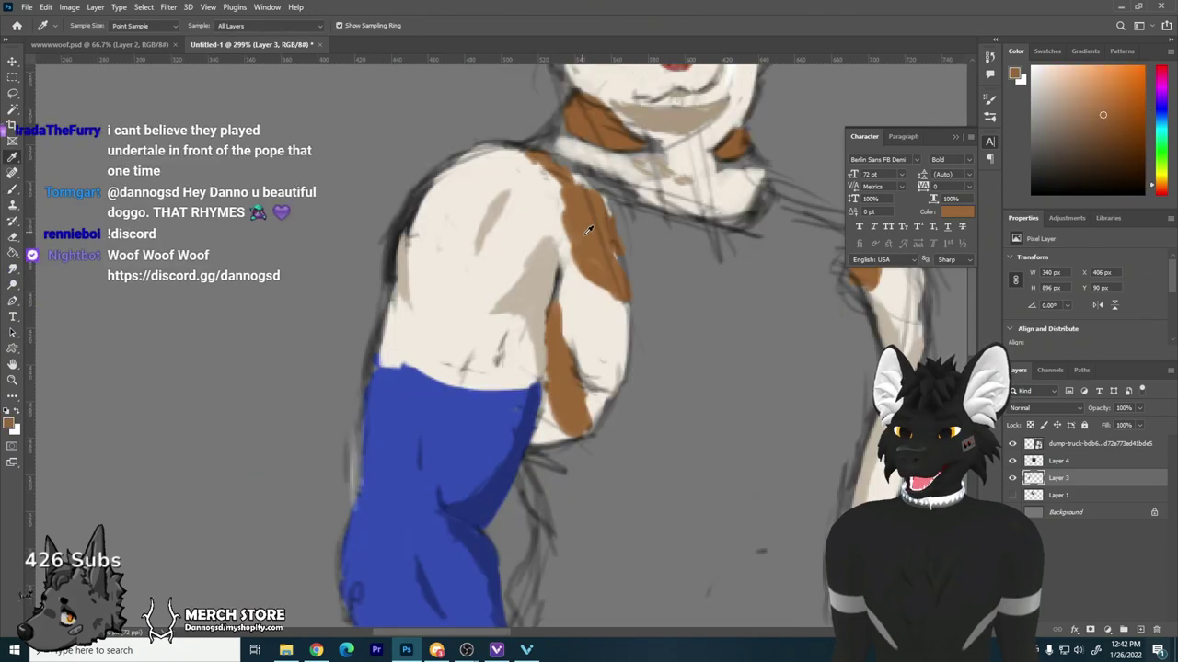
{"action": "key", "text": "b"}
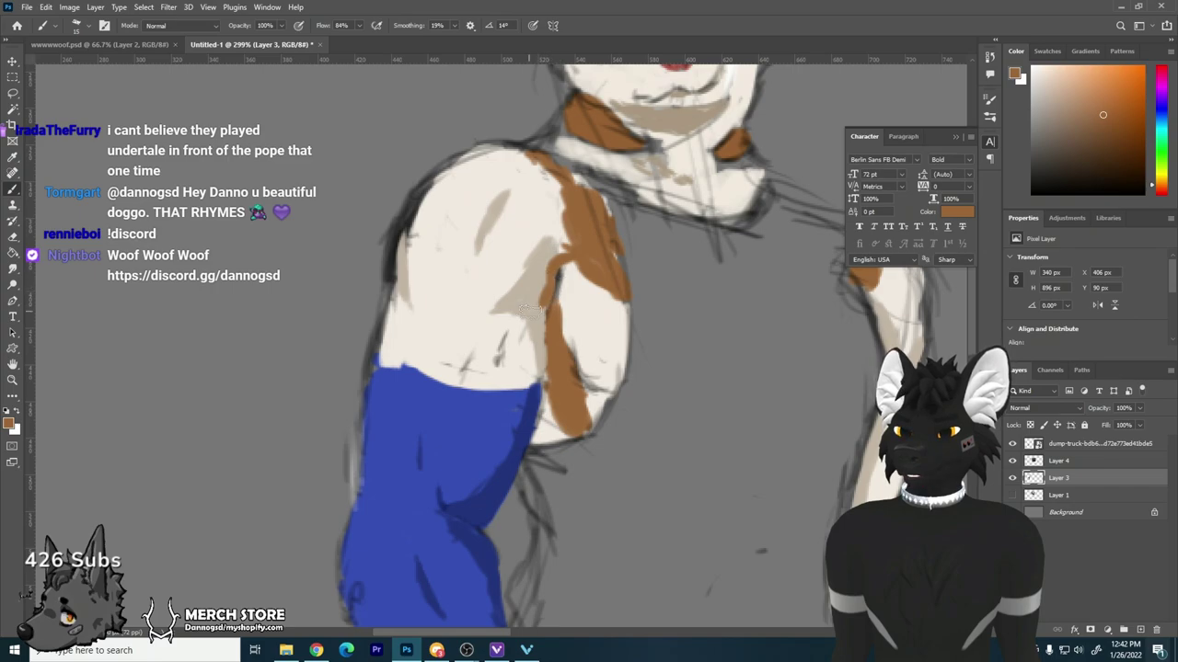
{"action": "left_click_drag", "start_coordinate": [478, 322], "coordinate": [550, 266]}
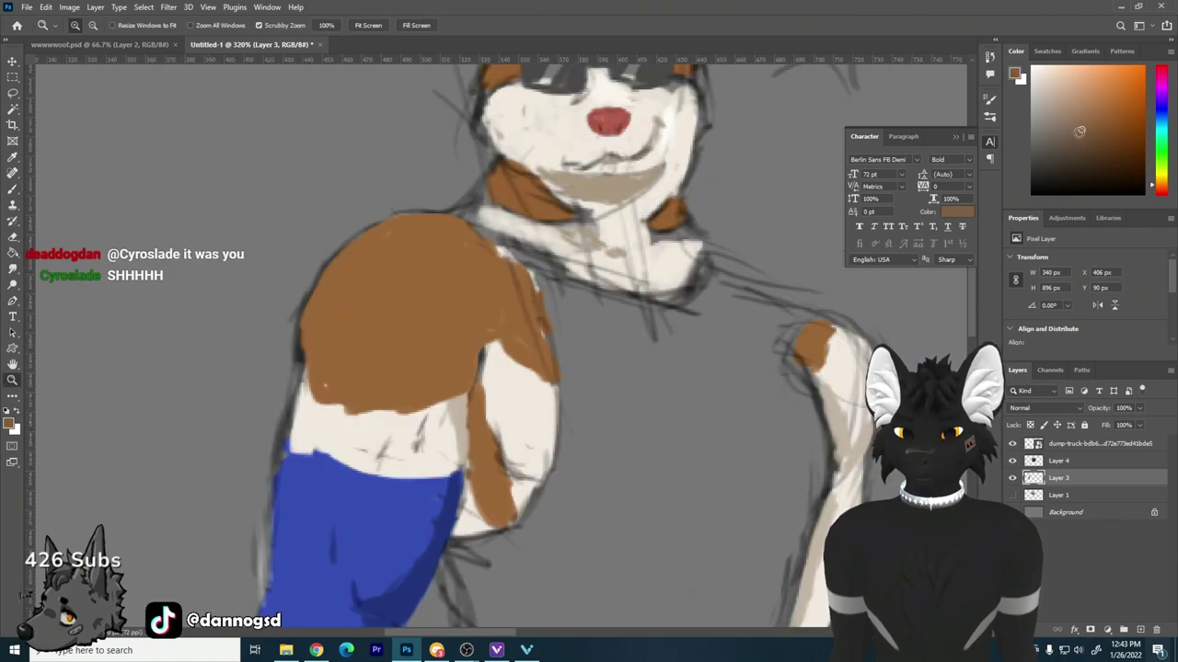
{"action": "key", "text": "b"}
{"action": "left_click_drag", "start_coordinate": [704, 267], "coordinate": [529, 284]}
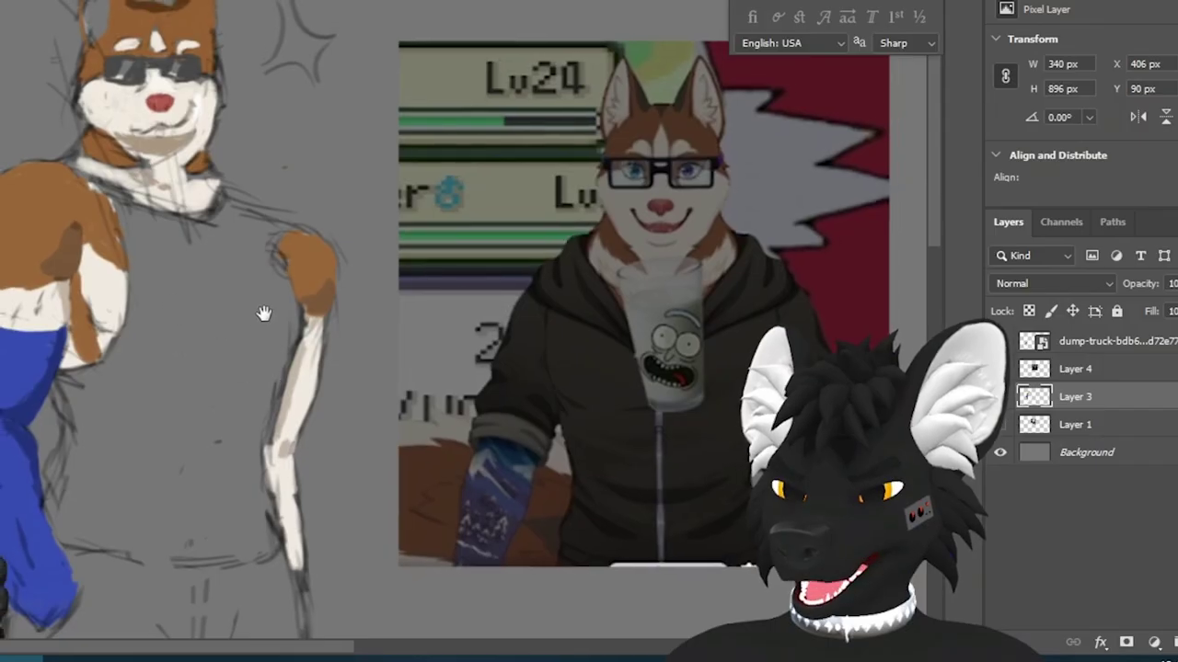
{"action": "scroll", "coordinate": [263, 318], "scroll_direction": "down", "scroll_amount": 3}
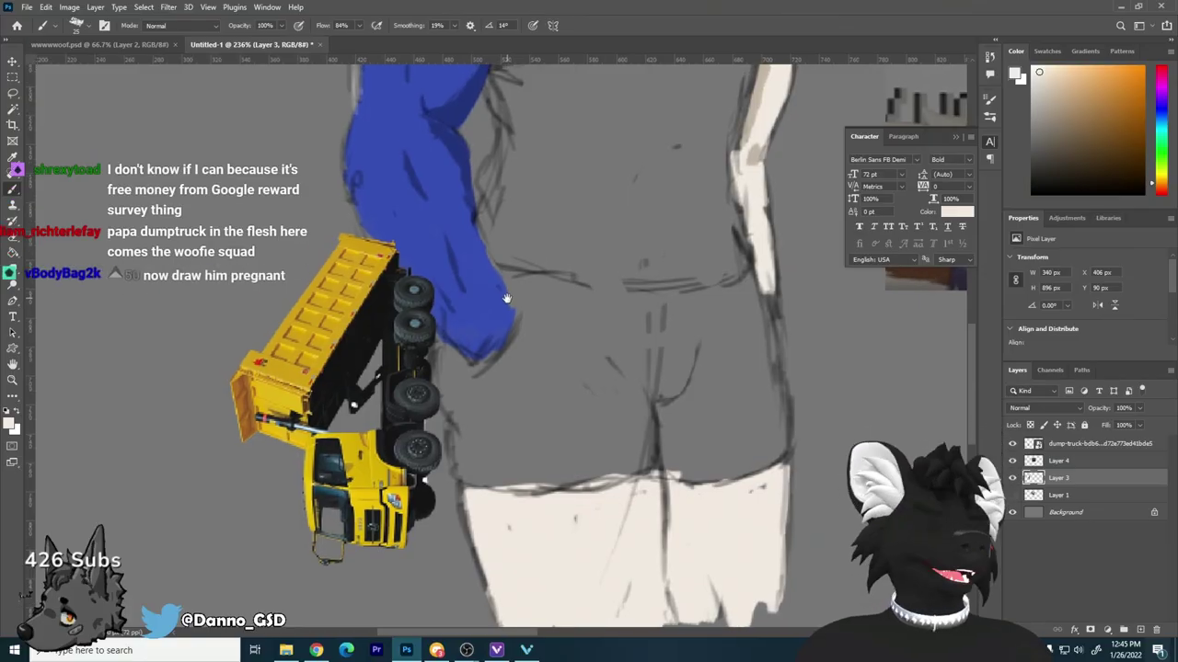
{"action": "scroll", "coordinate": [1177, 411], "scroll_direction": "up", "scroll_amount": 3}
{"action": "scroll", "coordinate": [447, 468], "scroll_direction": "up", "scroll_amount": 3}
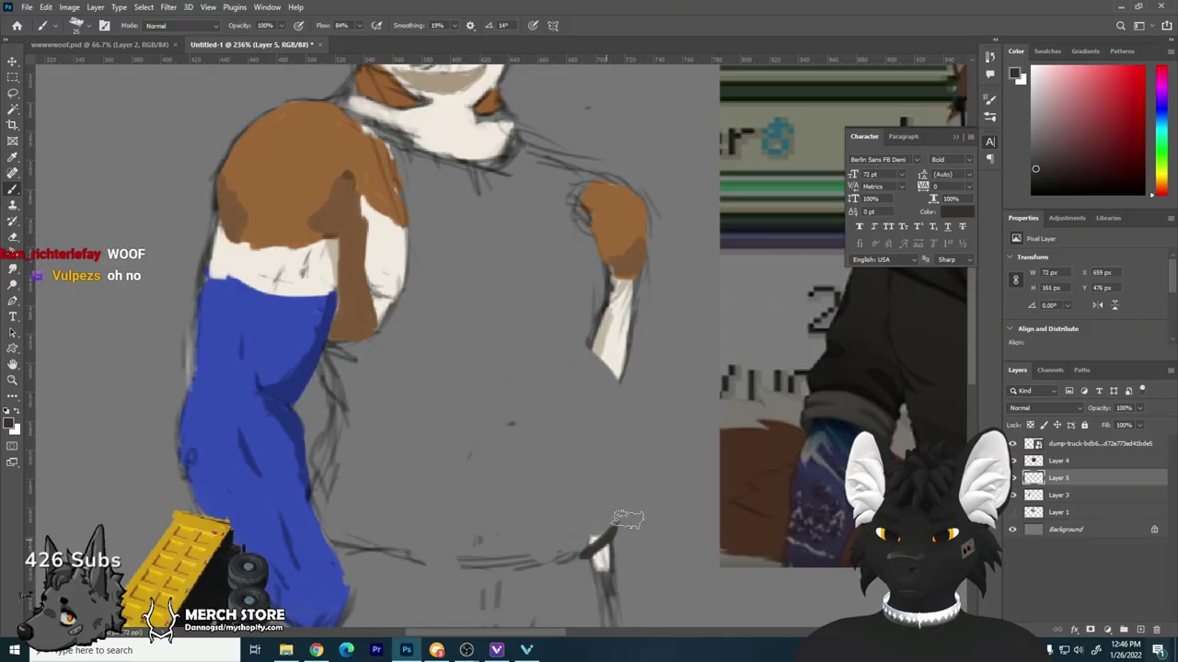
{"action": "mouse_move", "coordinate": [610, 539]}
{"action": "left_mouse_down"}
{"action": "mouse_move", "coordinate": [648, 447]}
{"action": "mouse_move", "coordinate": [635, 498]}
{"action": "mouse_move", "coordinate": [644, 412]}
{"action": "mouse_move", "coordinate": [649, 455]}
{"action": "mouse_move", "coordinate": [602, 365]}
{"action": "mouse_move", "coordinate": [631, 389]}
{"action": "mouse_move", "coordinate": [583, 338]}
{"action": "left_mouse_up"}
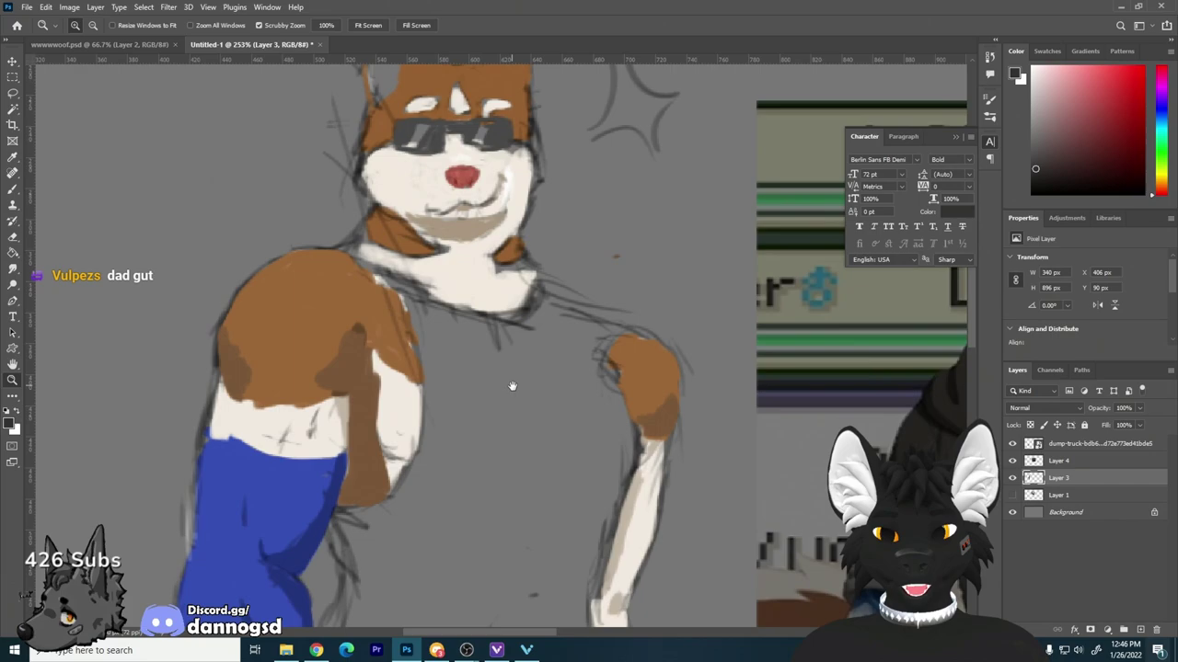
Step: Paint a maroon tank top over the torso on Layer 3 and shade the crease under the chest in darker maroon
{"action": "left_click_drag", "start_coordinate": [513, 386], "coordinate": [516, 446]}
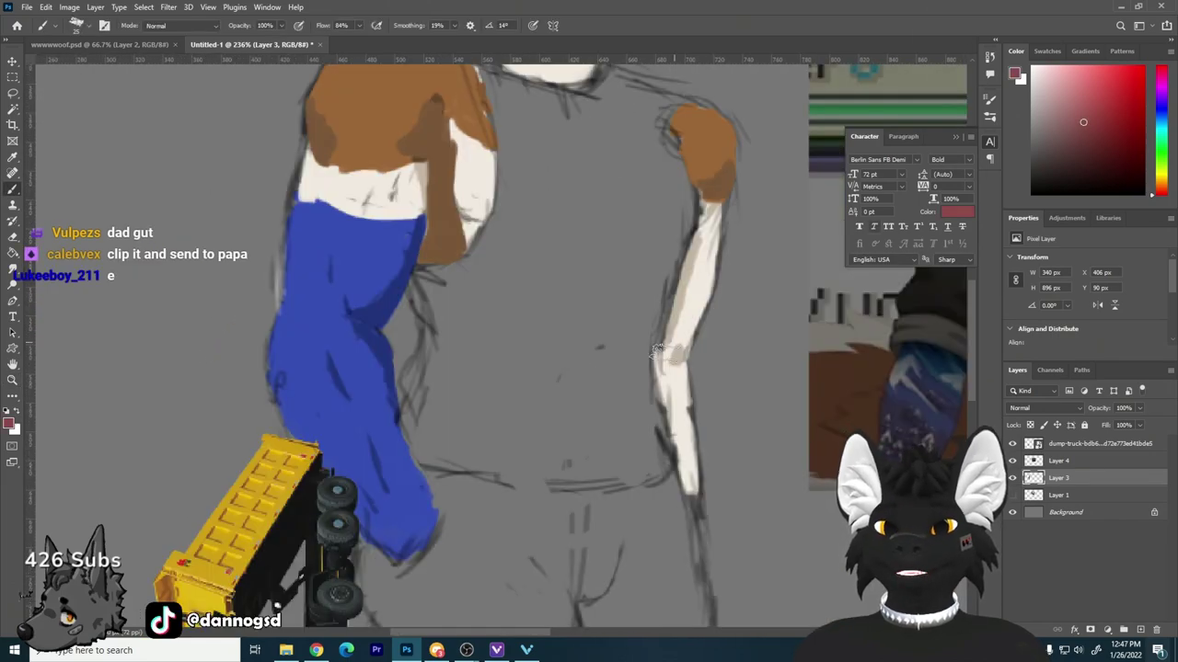
{"action": "mouse_move", "coordinate": [607, 280]}
{"action": "left_mouse_down"}
{"action": "mouse_move", "coordinate": [482, 407]}
{"action": "mouse_move", "coordinate": [525, 393]}
{"action": "left_mouse_up"}
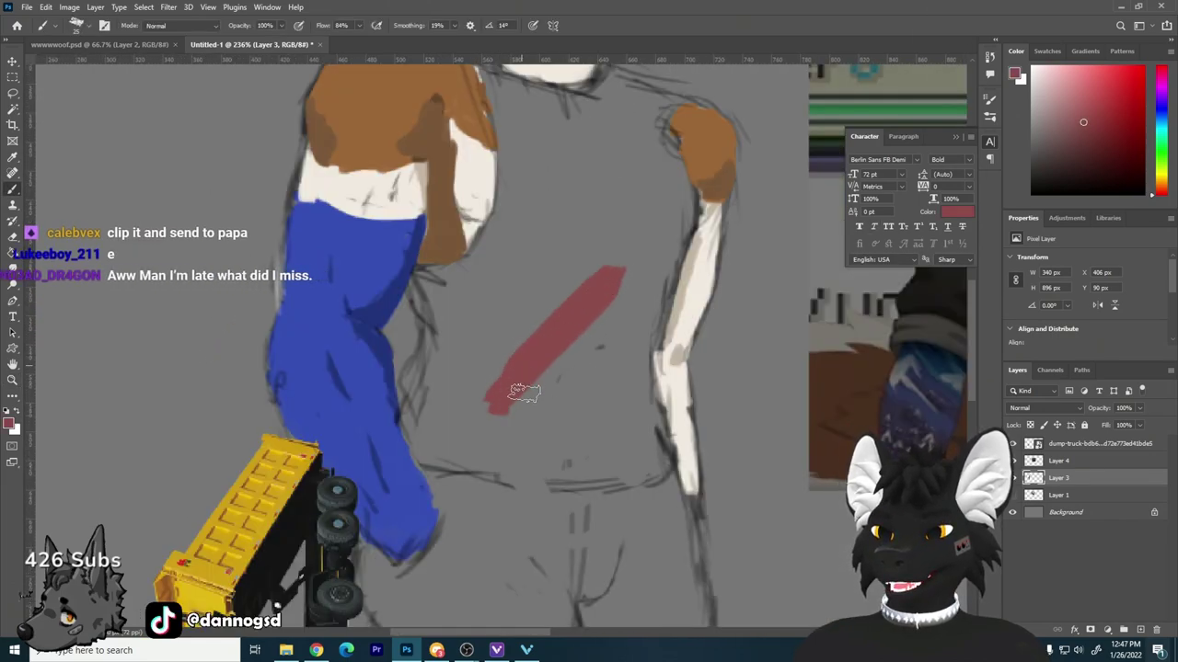
{"action": "mouse_move", "coordinate": [451, 445]}
{"action": "left_mouse_down"}
{"action": "mouse_move", "coordinate": [406, 440]}
{"action": "mouse_move", "coordinate": [422, 451]}
{"action": "mouse_move", "coordinate": [404, 405]}
{"action": "mouse_move", "coordinate": [410, 420]}
{"action": "mouse_move", "coordinate": [418, 391]}
{"action": "mouse_move", "coordinate": [406, 370]}
{"action": "mouse_move", "coordinate": [430, 347]}
{"action": "mouse_move", "coordinate": [420, 282]}
{"action": "mouse_move", "coordinate": [501, 234]}
{"action": "mouse_move", "coordinate": [472, 258]}
{"action": "mouse_move", "coordinate": [512, 188]}
{"action": "mouse_move", "coordinate": [498, 225]}
{"action": "mouse_move", "coordinate": [508, 158]}
{"action": "left_mouse_up"}
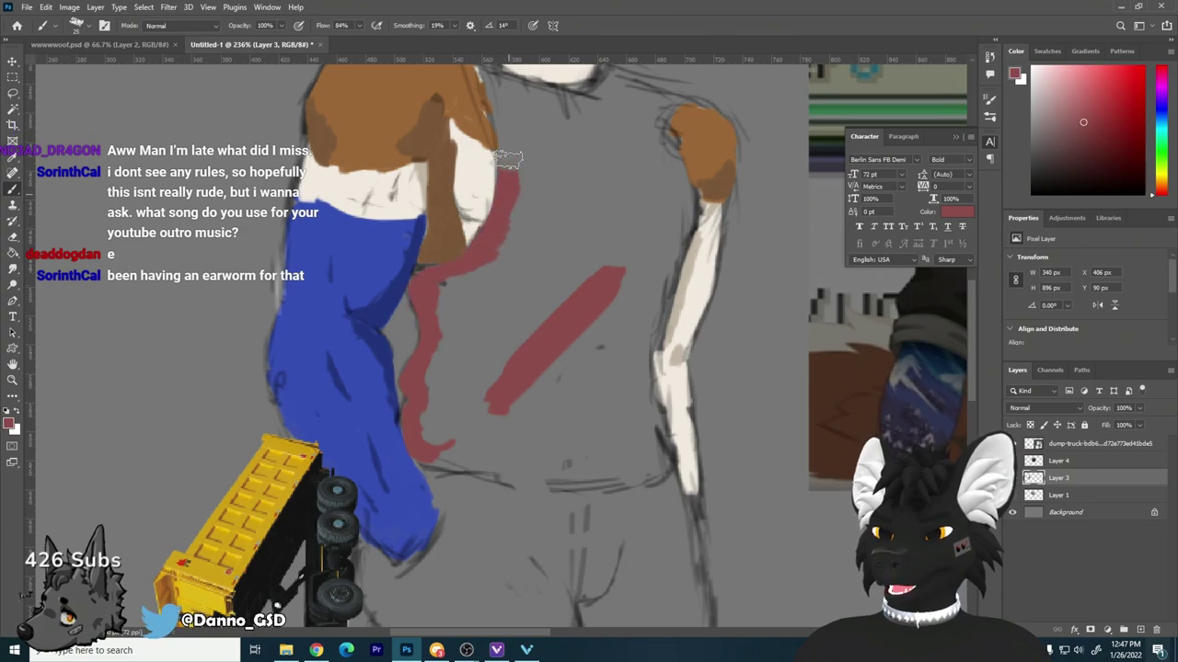
{"action": "left_click_drag", "start_coordinate": [533, 221], "coordinate": [494, 341]}
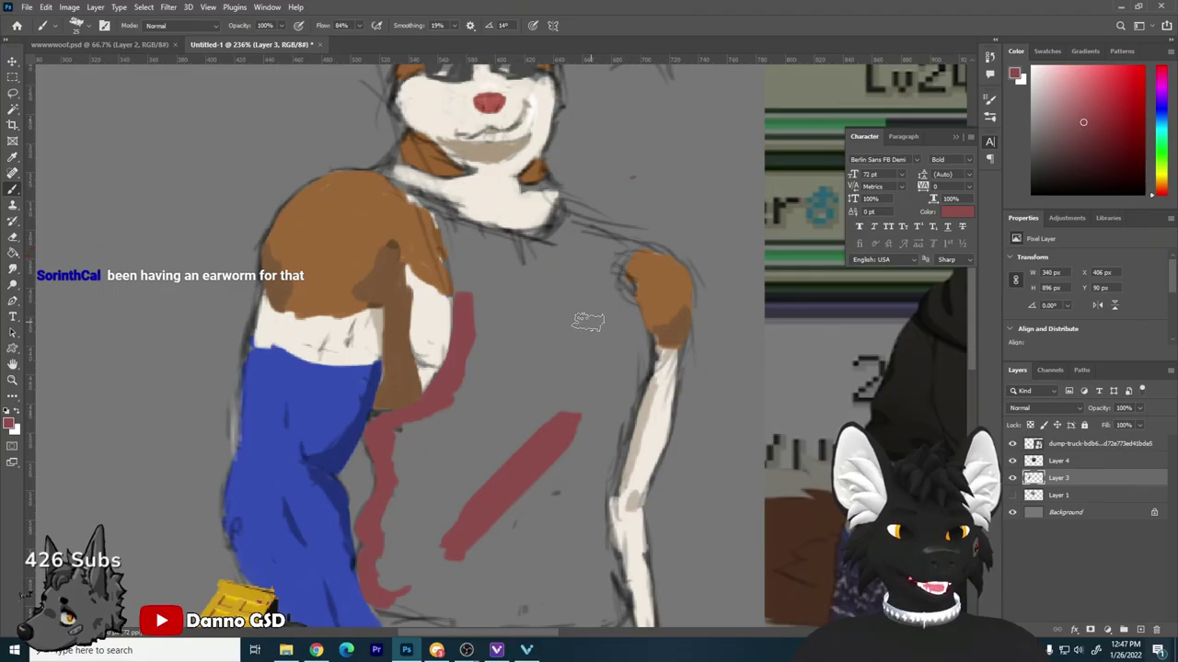
{"action": "mouse_move", "coordinate": [469, 308]}
{"action": "left_mouse_down"}
{"action": "mouse_move", "coordinate": [445, 216]}
{"action": "mouse_move", "coordinate": [443, 227]}
{"action": "mouse_move", "coordinate": [428, 200]}
{"action": "mouse_move", "coordinate": [456, 235]}
{"action": "mouse_move", "coordinate": [444, 211]}
{"action": "mouse_move", "coordinate": [444, 224]}
{"action": "mouse_move", "coordinate": [495, 236]}
{"action": "mouse_move", "coordinate": [561, 225]}
{"action": "mouse_move", "coordinate": [542, 238]}
{"action": "mouse_move", "coordinate": [560, 197]}
{"action": "mouse_move", "coordinate": [605, 228]}
{"action": "mouse_move", "coordinate": [584, 226]}
{"action": "mouse_move", "coordinate": [622, 239]}
{"action": "mouse_move", "coordinate": [625, 406]}
{"action": "mouse_move", "coordinate": [592, 448]}
{"action": "left_mouse_up"}
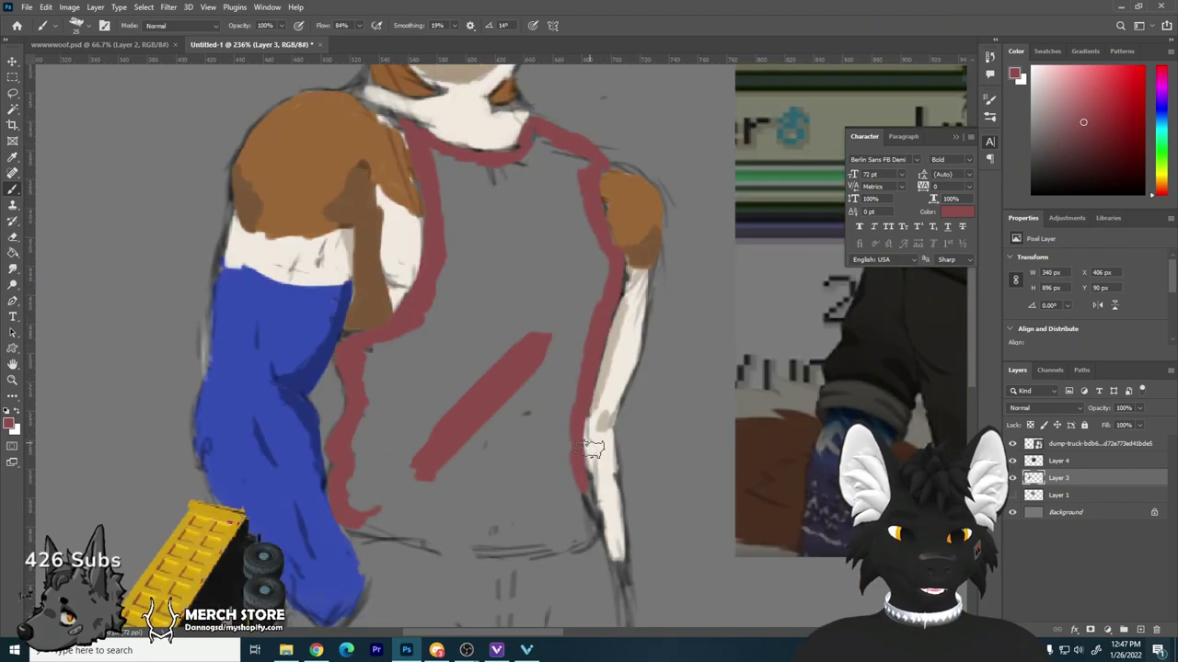
{"action": "left_click_drag", "start_coordinate": [593, 529], "coordinate": [411, 543]}
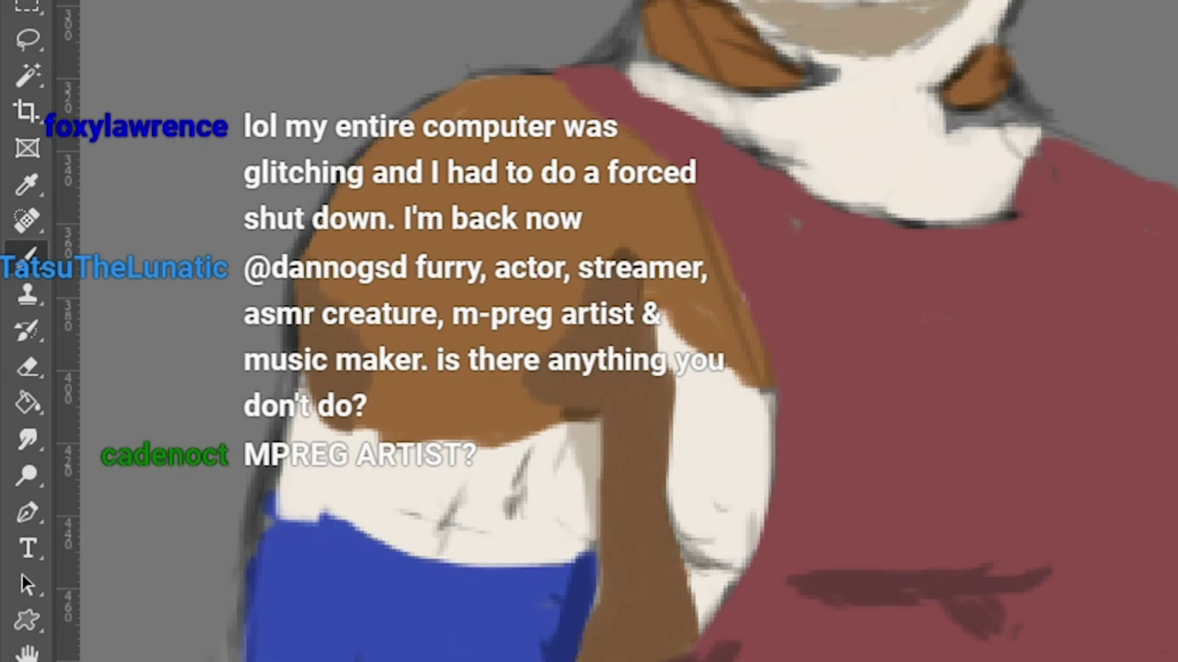
{"action": "left_click_drag", "start_coordinate": [986, 565], "coordinate": [986, 574]}
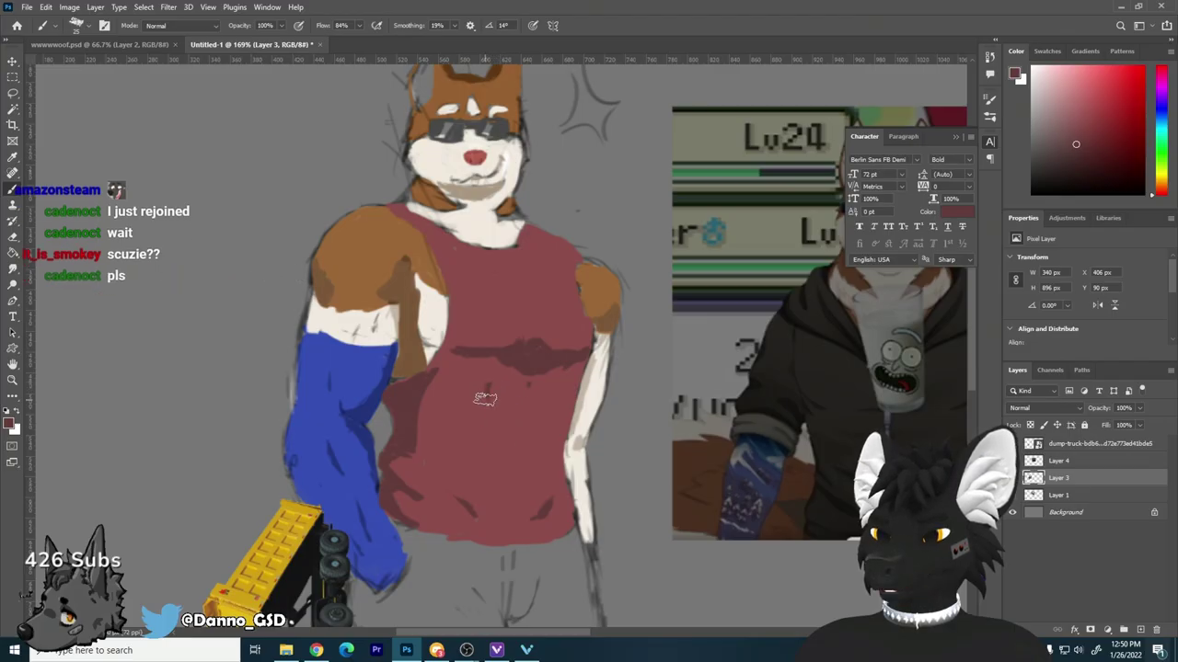
Step: Paint dark grey shorts below the tank top on Layer 3 and shade their crotch folds and outer sides in near-black
{"action": "key", "text": "z"}
{"action": "left_click_drag", "start_coordinate": [485, 398], "coordinate": [512, 249]}
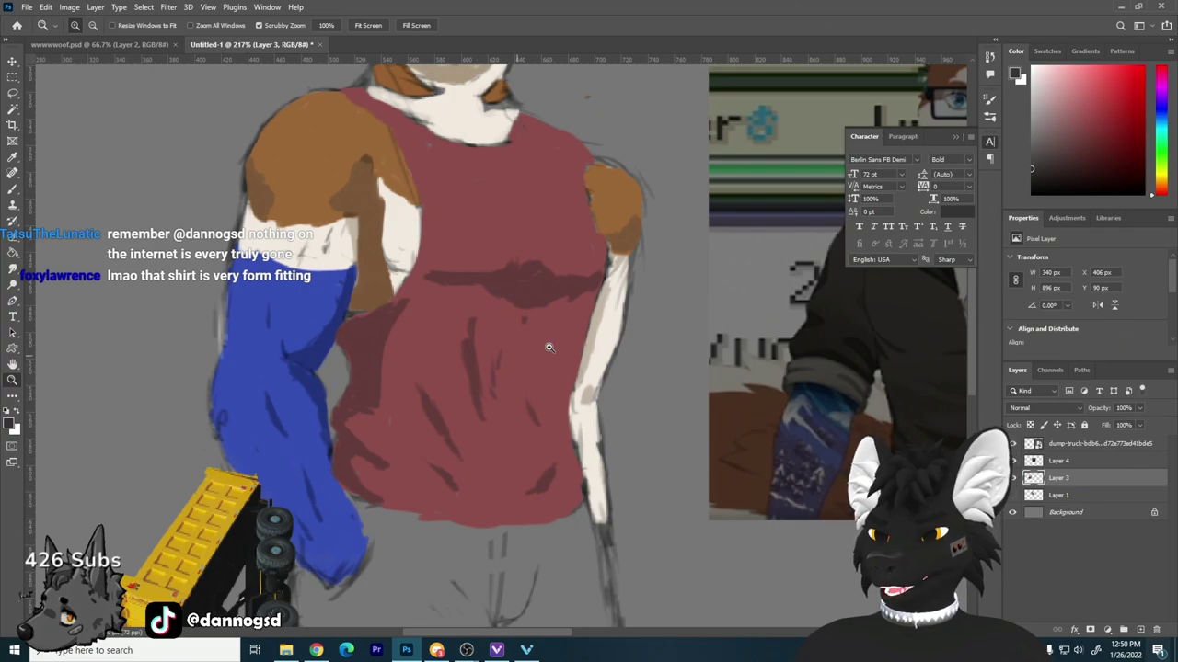
{"action": "key", "text": "b"}
{"action": "scroll", "coordinate": [455, 475], "scroll_direction": "down", "scroll_amount": 5}
{"action": "mouse_move", "coordinate": [534, 465]}
{"action": "left_mouse_down"}
{"action": "mouse_move", "coordinate": [569, 449]}
{"action": "mouse_move", "coordinate": [574, 470]}
{"action": "mouse_move", "coordinate": [563, 405]}
{"action": "mouse_move", "coordinate": [571, 466]}
{"action": "mouse_move", "coordinate": [573, 438]}
{"action": "mouse_move", "coordinate": [536, 379]}
{"action": "mouse_move", "coordinate": [556, 408]}
{"action": "mouse_move", "coordinate": [552, 435]}
{"action": "mouse_move", "coordinate": [519, 474]}
{"action": "mouse_move", "coordinate": [571, 477]}
{"action": "mouse_move", "coordinate": [501, 495]}
{"action": "mouse_move", "coordinate": [528, 477]}
{"action": "mouse_move", "coordinate": [427, 493]}
{"action": "mouse_move", "coordinate": [469, 497]}
{"action": "mouse_move", "coordinate": [388, 486]}
{"action": "mouse_move", "coordinate": [425, 491]}
{"action": "mouse_move", "coordinate": [411, 486]}
{"action": "mouse_move", "coordinate": [391, 401]}
{"action": "mouse_move", "coordinate": [399, 456]}
{"action": "mouse_move", "coordinate": [383, 360]}
{"action": "mouse_move", "coordinate": [383, 377]}
{"action": "mouse_move", "coordinate": [381, 368]}
{"action": "mouse_move", "coordinate": [423, 394]}
{"action": "mouse_move", "coordinate": [446, 364]}
{"action": "mouse_move", "coordinate": [412, 389]}
{"action": "mouse_move", "coordinate": [444, 361]}
{"action": "mouse_move", "coordinate": [459, 316]}
{"action": "mouse_move", "coordinate": [438, 291]}
{"action": "mouse_move", "coordinate": [472, 332]}
{"action": "mouse_move", "coordinate": [480, 324]}
{"action": "mouse_move", "coordinate": [448, 299]}
{"action": "mouse_move", "coordinate": [502, 313]}
{"action": "left_mouse_up"}
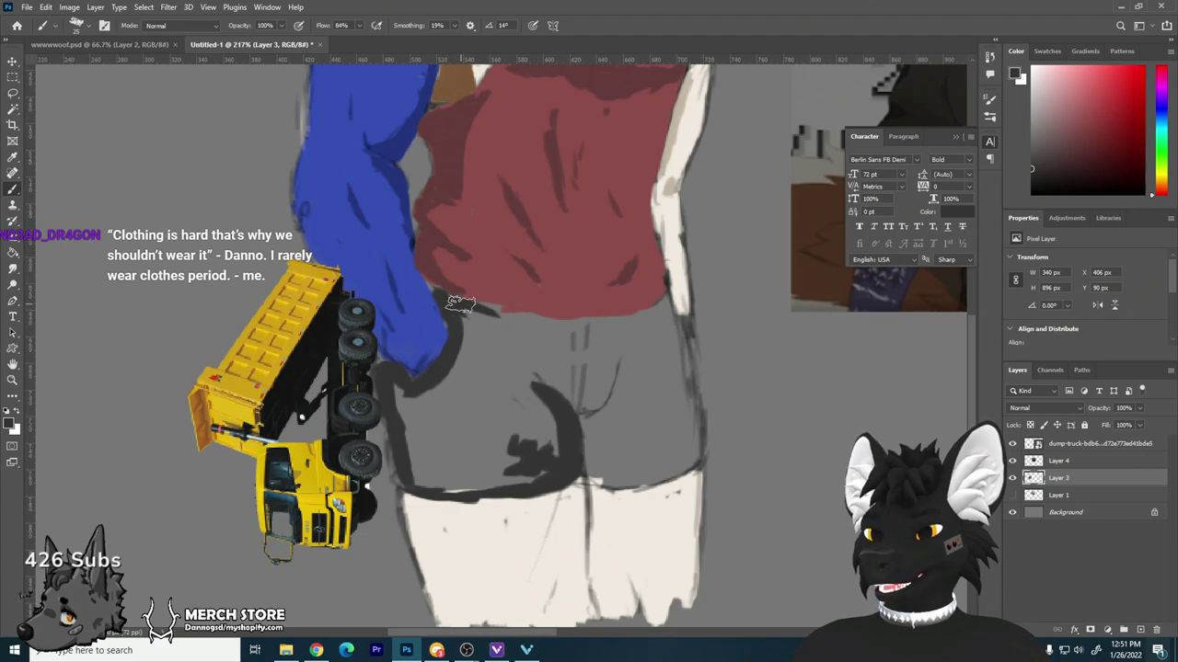
{"action": "key", "text": "alt+BackSpace"}
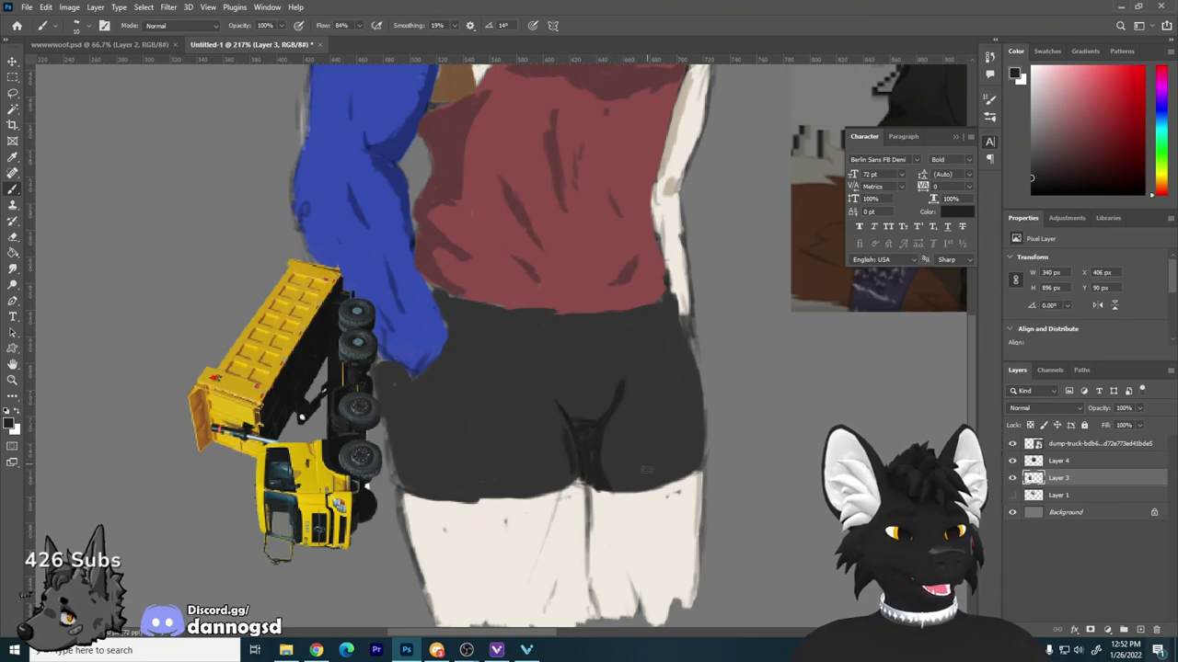
{"action": "left_click_drag", "start_coordinate": [397, 368], "coordinate": [410, 463]}
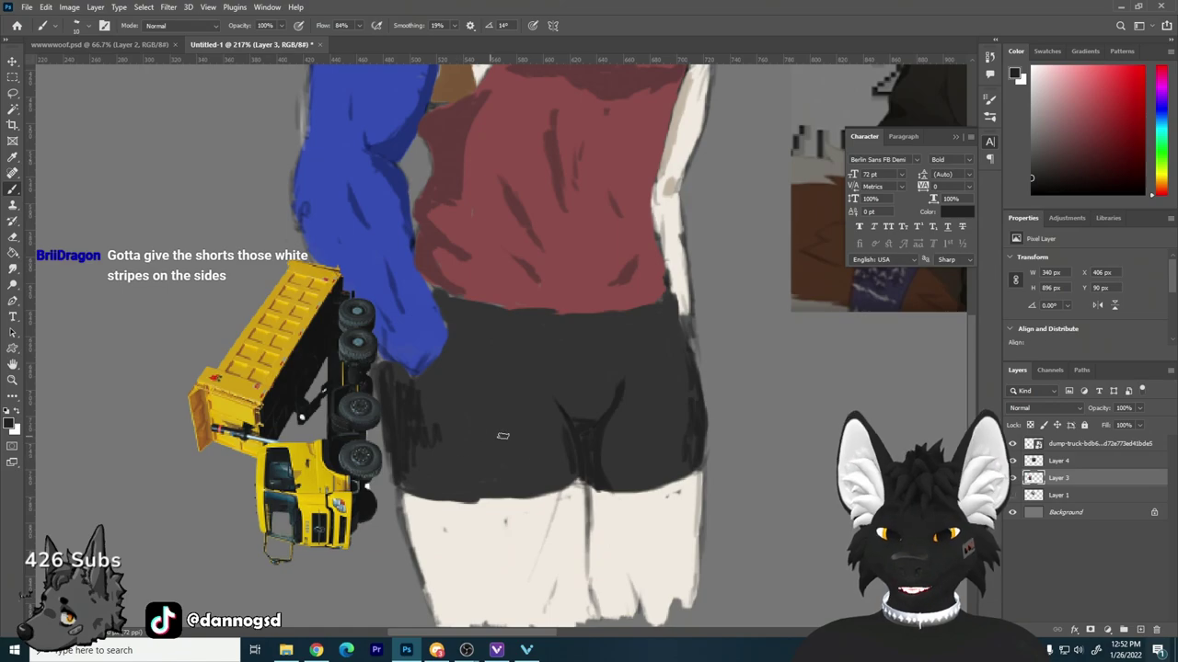
Step: Paint light grey stripes down the side of the shorts nearest the dump truck and add a drawstring at the waist
{"action": "left_click_drag", "start_coordinate": [1062, 121], "coordinate": [1031, 72]}
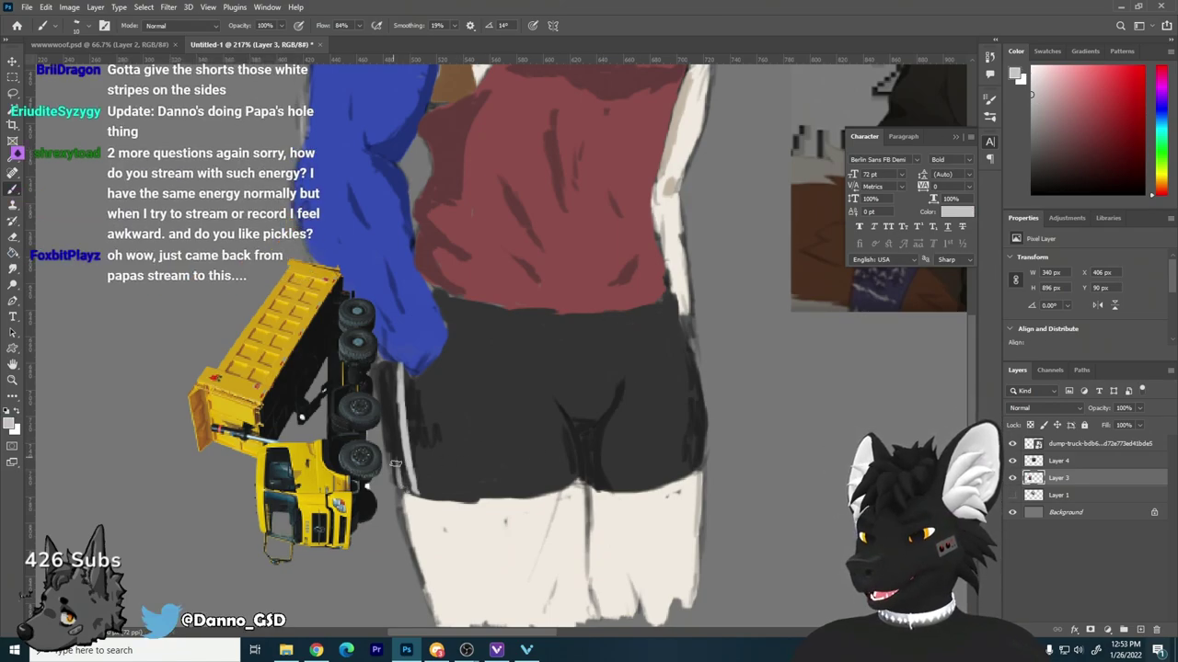
{"action": "left_click_drag", "start_coordinate": [402, 368], "coordinate": [395, 488]}
{"action": "left_click_drag", "start_coordinate": [388, 402], "coordinate": [388, 384]}
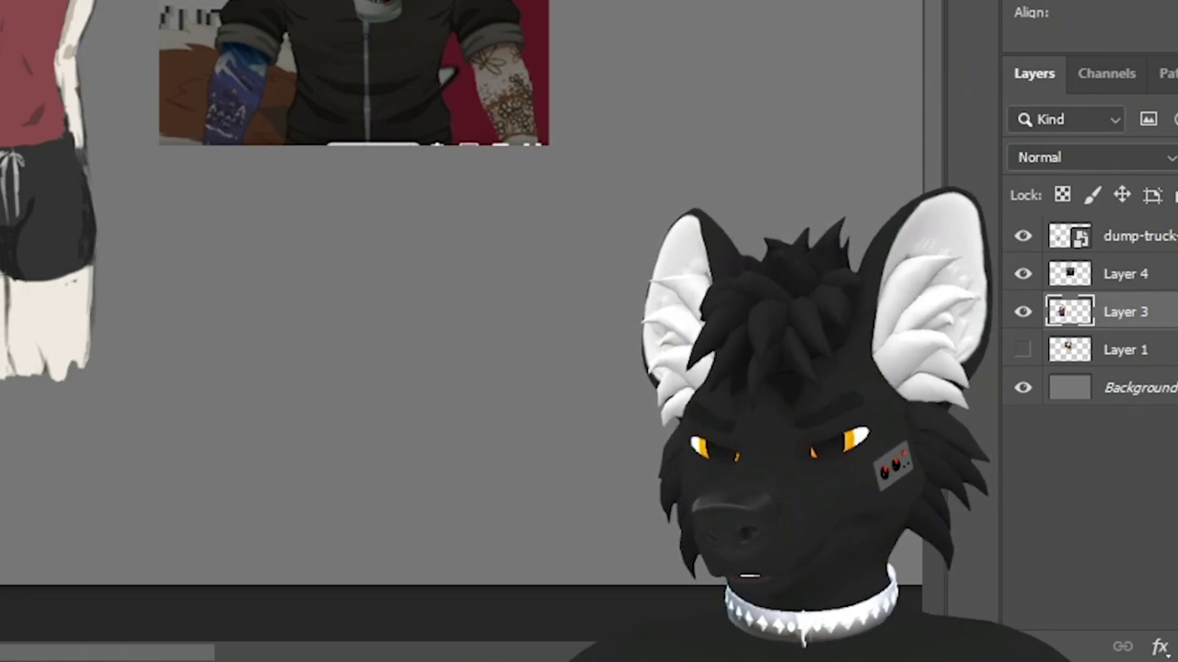
{"action": "left_click", "coordinate": [92, 175]}
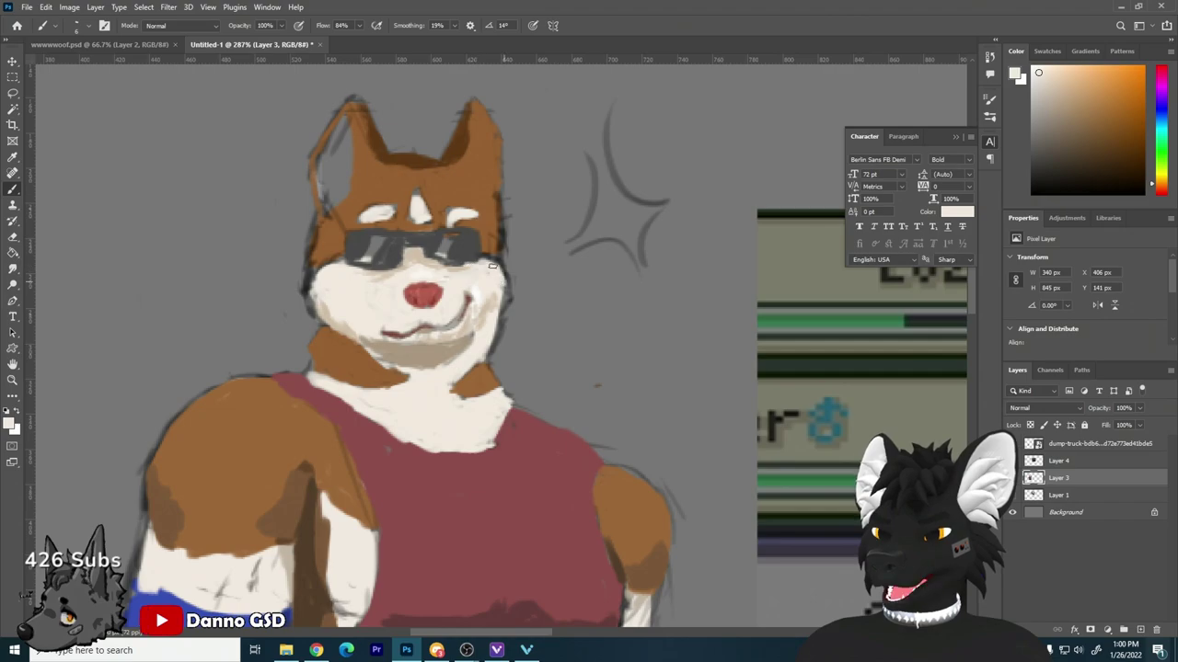
Step: Sample the beige shadow colour from the face and shade the lower edge of the cheek on Layer 3
{"action": "scroll", "coordinate": [567, 355], "scroll_direction": "up", "scroll_amount": 5}
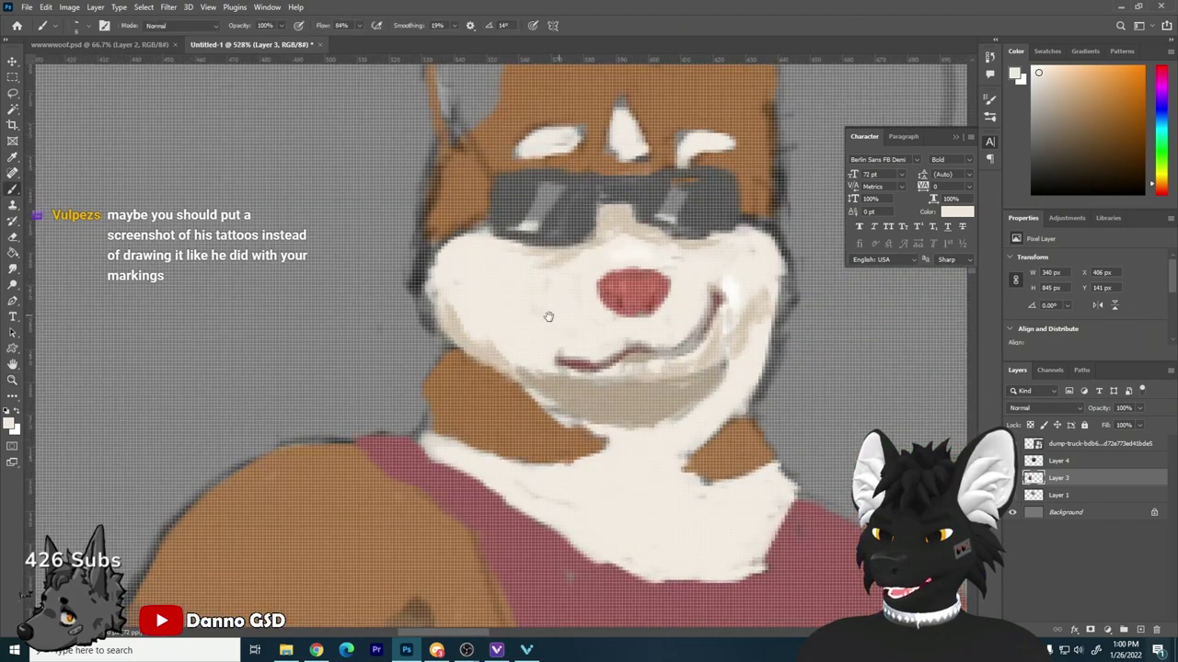
{"action": "key", "text": "i"}
{"action": "left_click", "coordinate": [405, 364]}
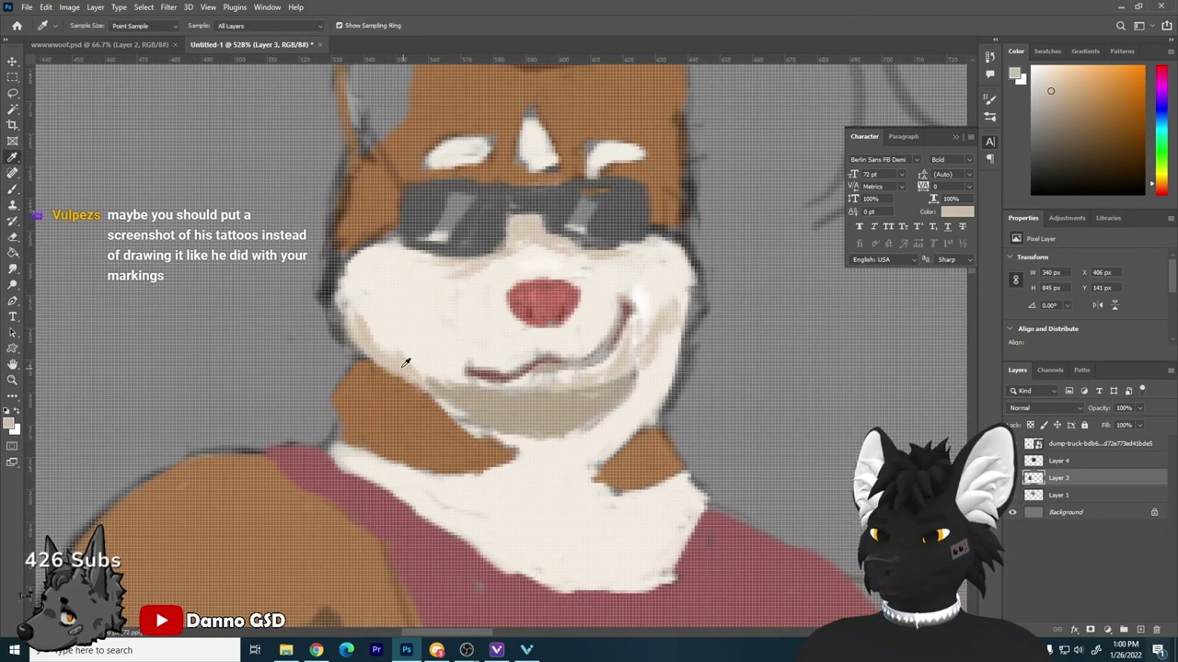
{"action": "scroll", "coordinate": [488, 362], "scroll_direction": "down", "scroll_amount": 5}
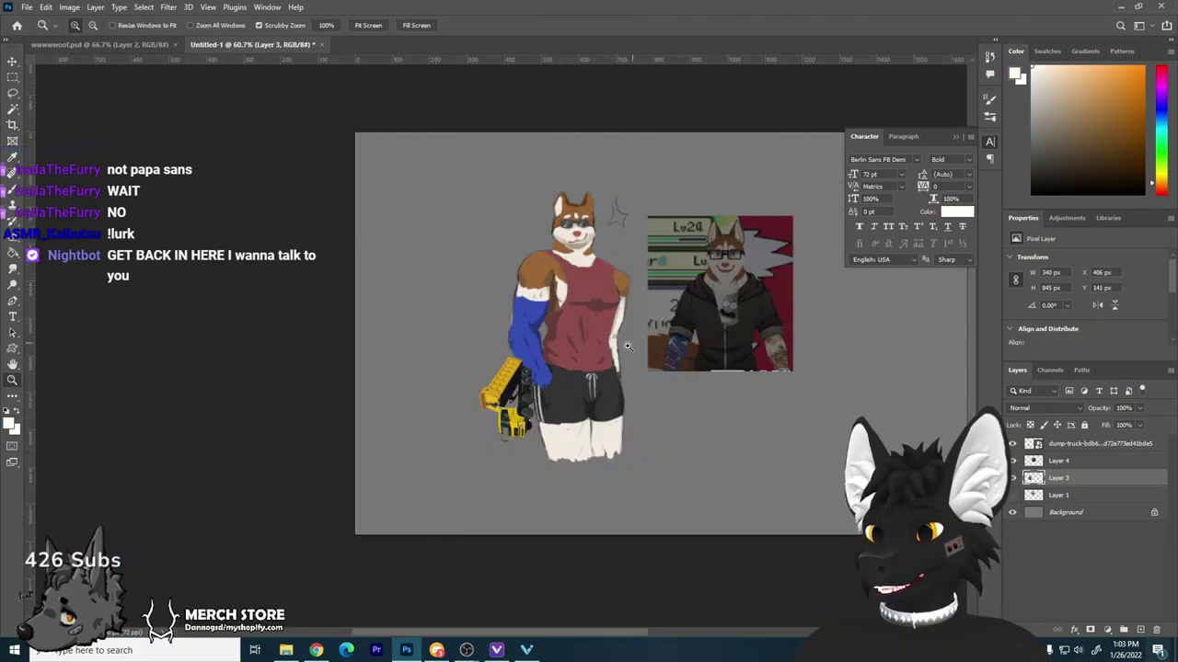
Step: Paint ragged fur tufts along the edges of the cheeks and jaw on Layer 3 with cream and sampled beige
{"action": "left_click", "coordinate": [627, 346]}
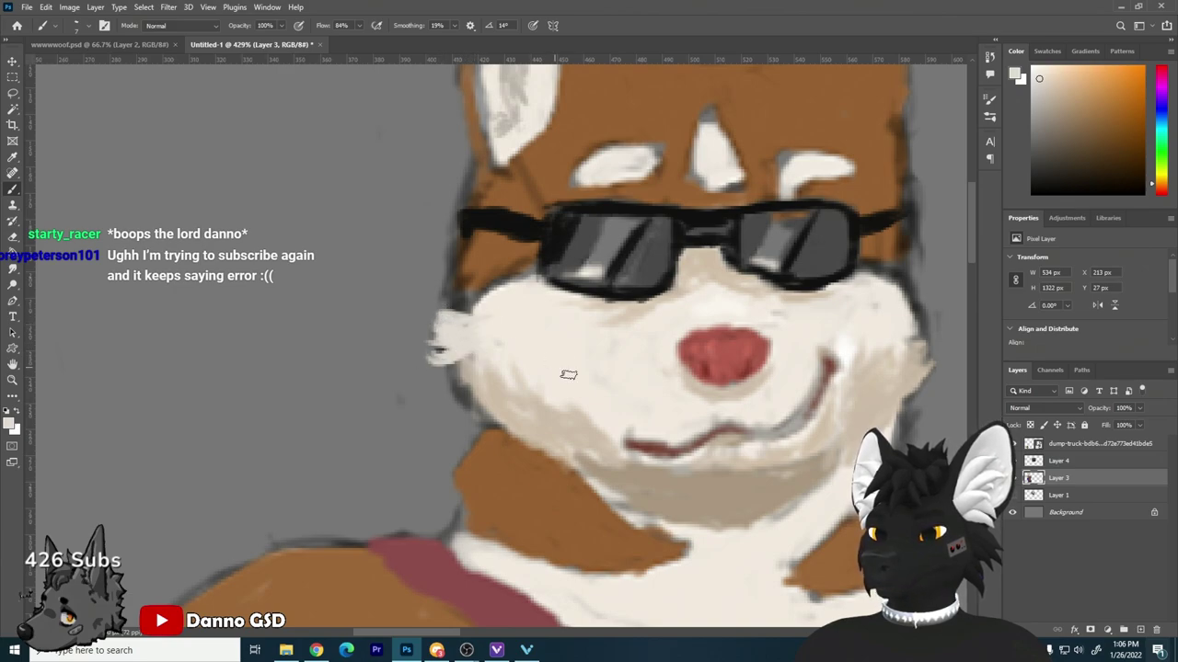
{"action": "left_click", "coordinate": [544, 418], "text": "alt"}
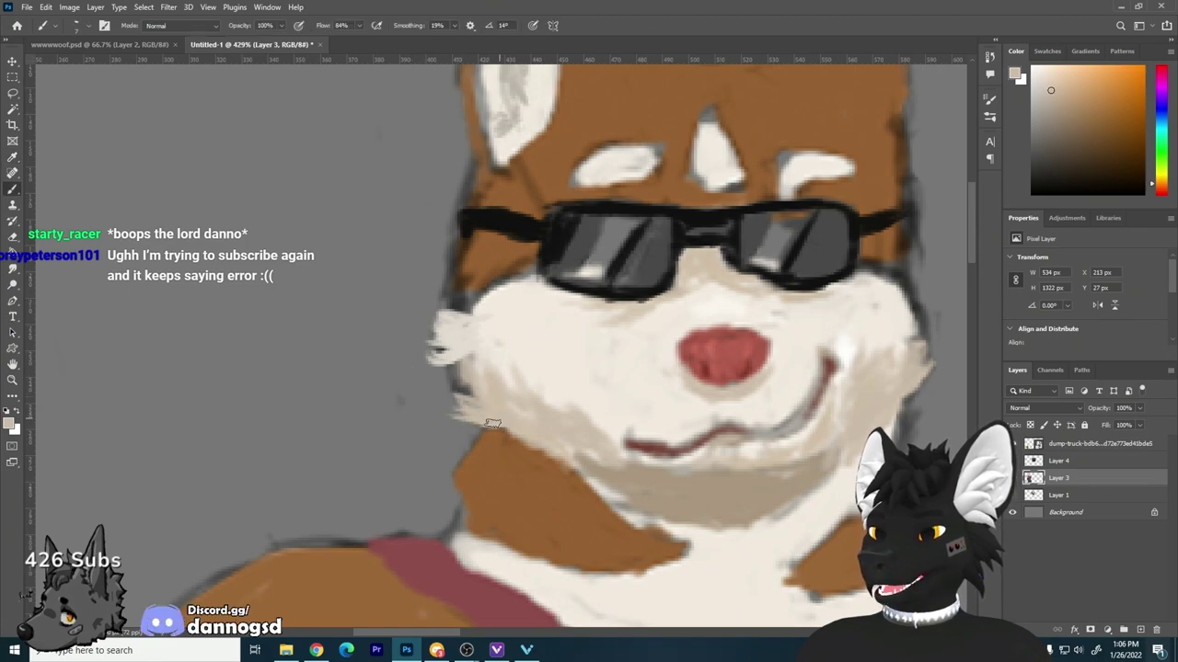
{"action": "left_click_drag", "start_coordinate": [494, 393], "coordinate": [418, 380]}
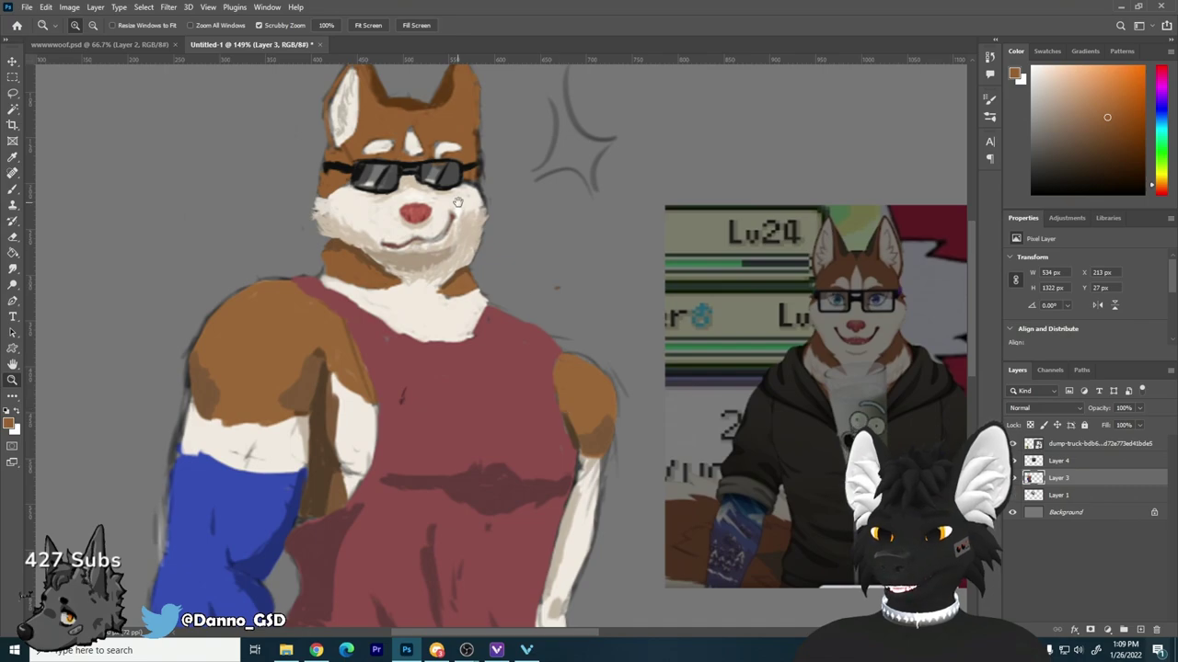
{"action": "scroll", "coordinate": [457, 201], "scroll_direction": "up", "scroll_amount": 5}
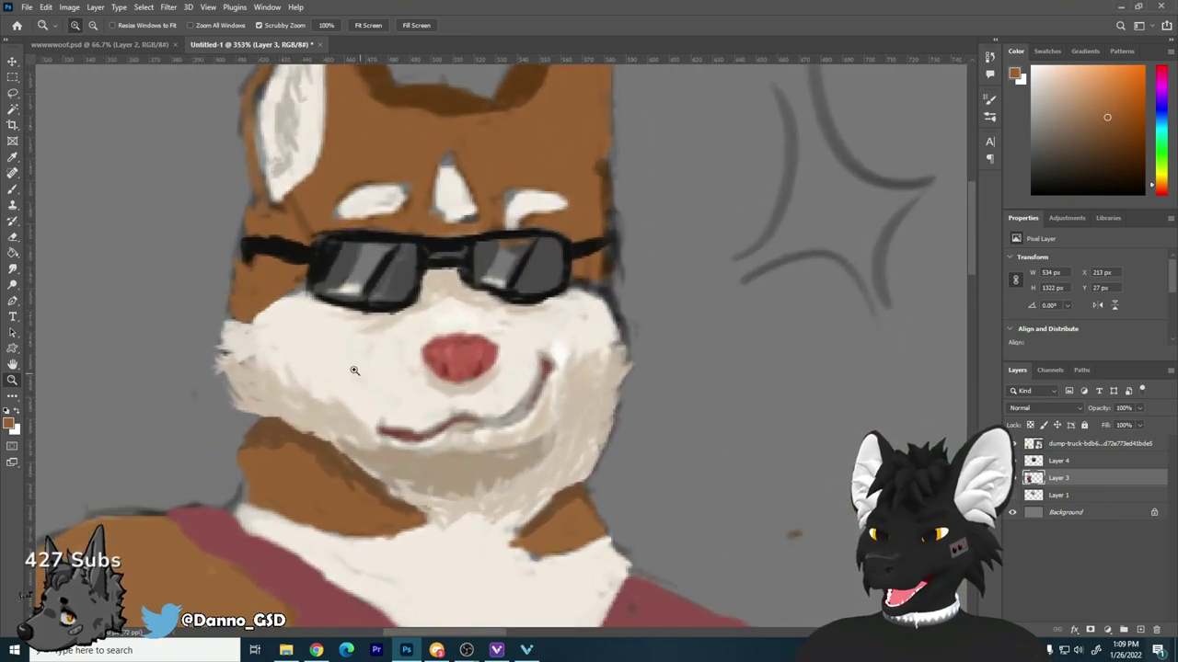
Step: Paint lighter brown fur highlights on the shoulder nearest the reference picture on Layer 3
{"action": "scroll", "coordinate": [353, 419], "scroll_direction": "down", "scroll_amount": 10}
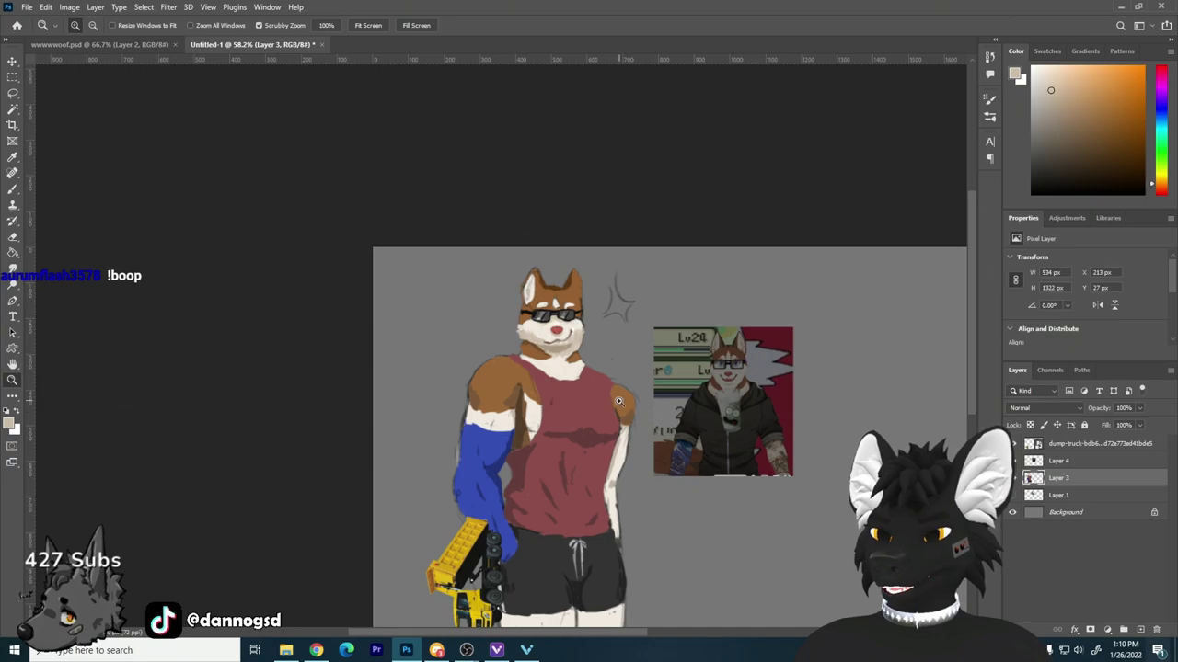
{"action": "left_click_drag", "start_coordinate": [608, 405], "coordinate": [608, 282]}
{"action": "scroll", "coordinate": [621, 276], "scroll_direction": "up", "scroll_amount": 4}
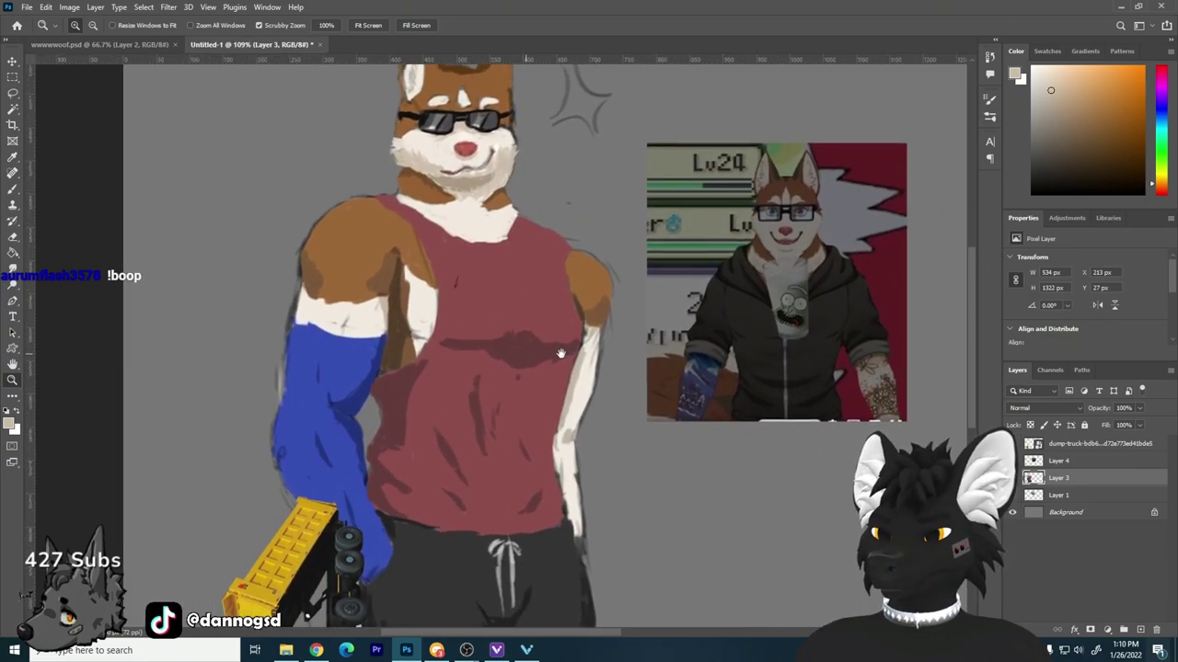
{"action": "left_click_drag", "start_coordinate": [561, 354], "coordinate": [523, 398]}
{"action": "key", "text": "b"}
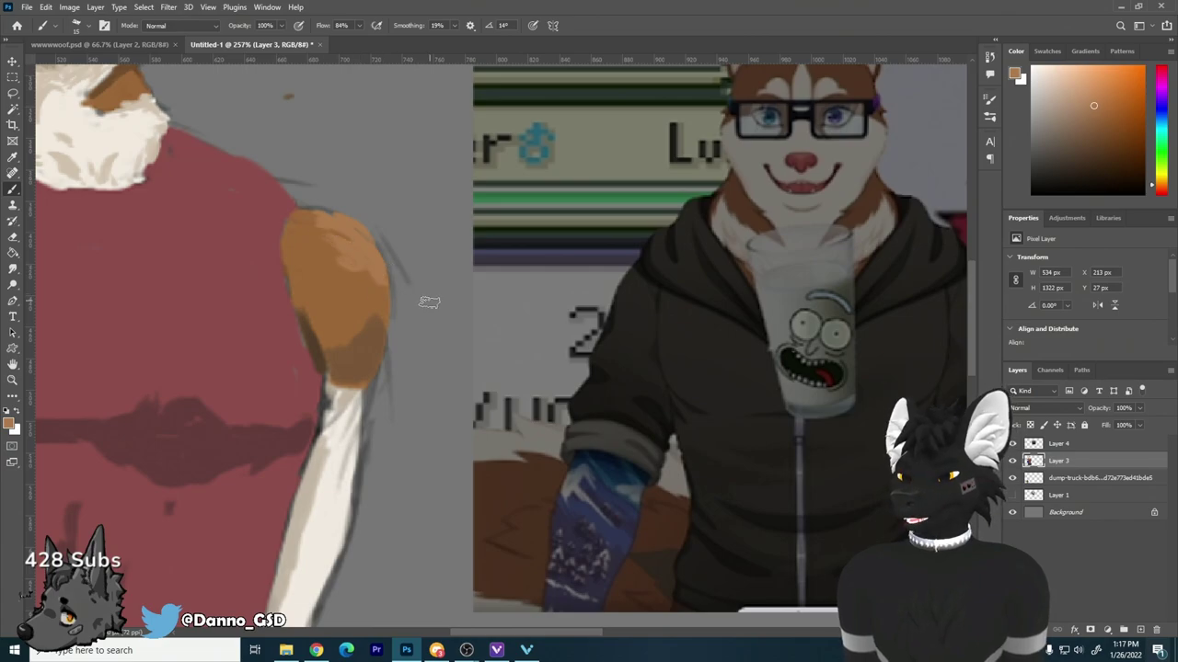
{"action": "key", "text": "z"}
{"action": "scroll", "coordinate": [441, 331], "scroll_direction": "down", "scroll_amount": 5}
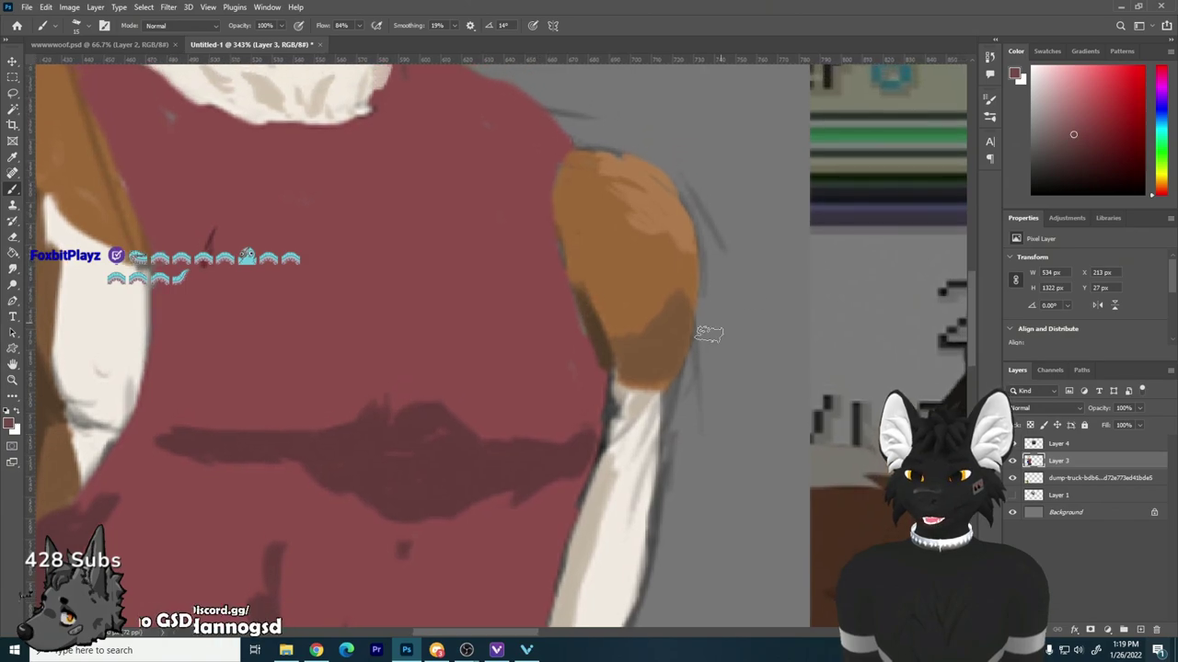
Step: Sample the tank top's maroon, adjust it to a mid-tone and blend the shadow edge under the armpit nearest the reference picture
{"action": "left_click", "coordinate": [596, 371], "text": "alt"}
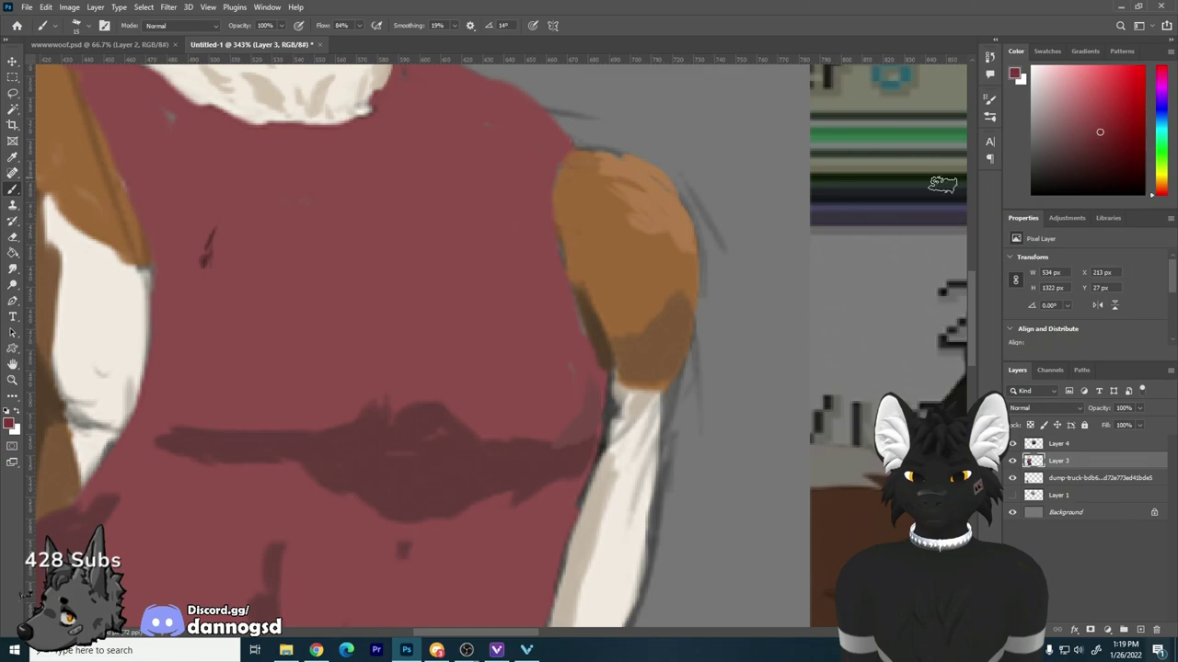
{"action": "left_click_drag", "start_coordinate": [570, 439], "coordinate": [595, 416]}
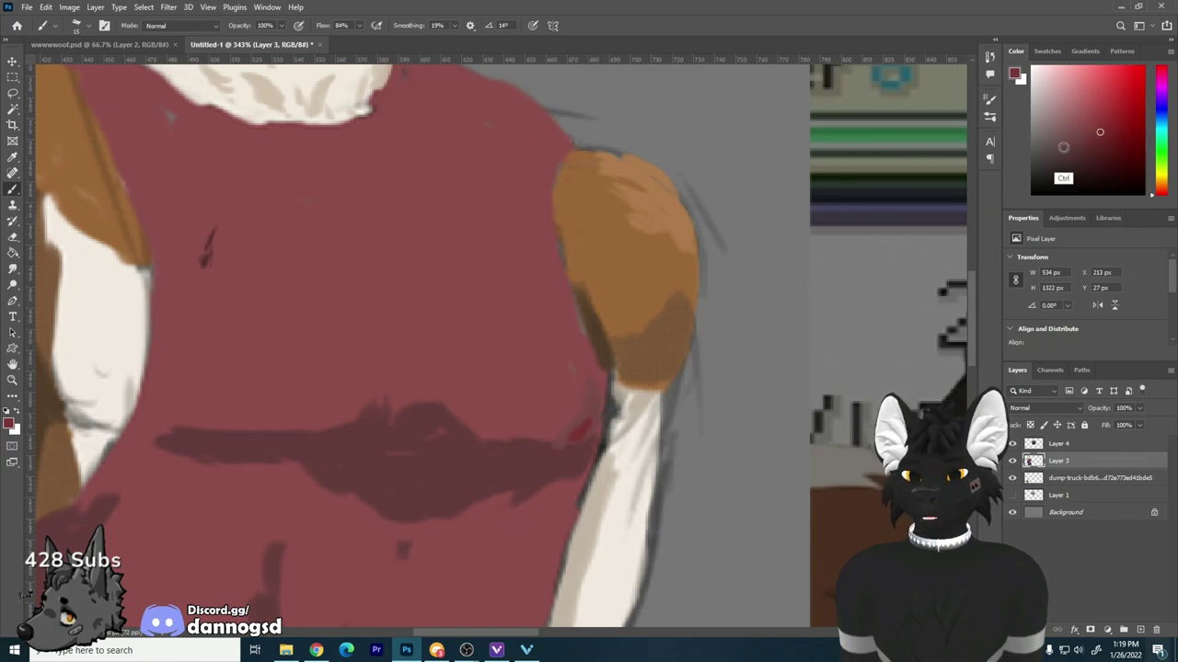
{"action": "key", "text": "ctrl+z"}
{"action": "left_click", "coordinate": [1096, 134]}
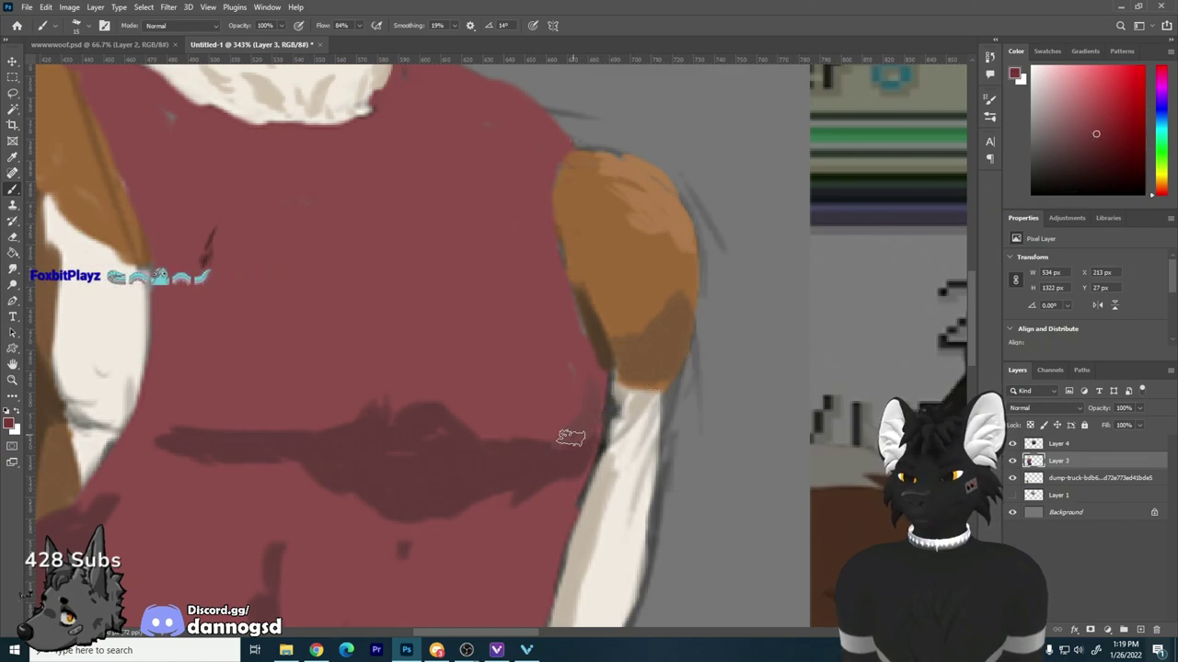
{"action": "left_click_drag", "start_coordinate": [573, 434], "coordinate": [596, 404]}
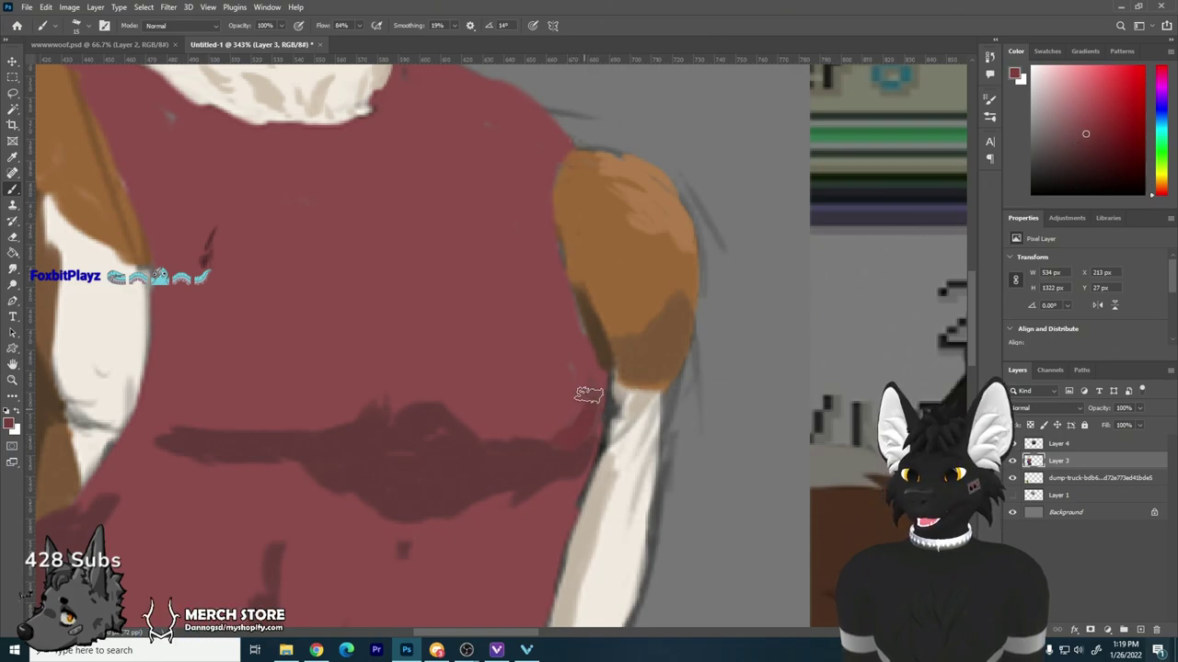
Step: Paint mid-tone maroon strokes around the chest shadow, side shadow and fabric folds of the tank top on Layer 3
{"action": "key", "text": "z"}
{"action": "mouse_move", "coordinate": [449, 427]}
{"action": "left_mouse_down"}
{"action": "mouse_move", "coordinate": [350, 340]}
{"action": "mouse_move", "coordinate": [420, 323]}
{"action": "mouse_move", "coordinate": [502, 350]}
{"action": "mouse_move", "coordinate": [459, 370]}
{"action": "mouse_move", "coordinate": [405, 368]}
{"action": "left_mouse_up"}
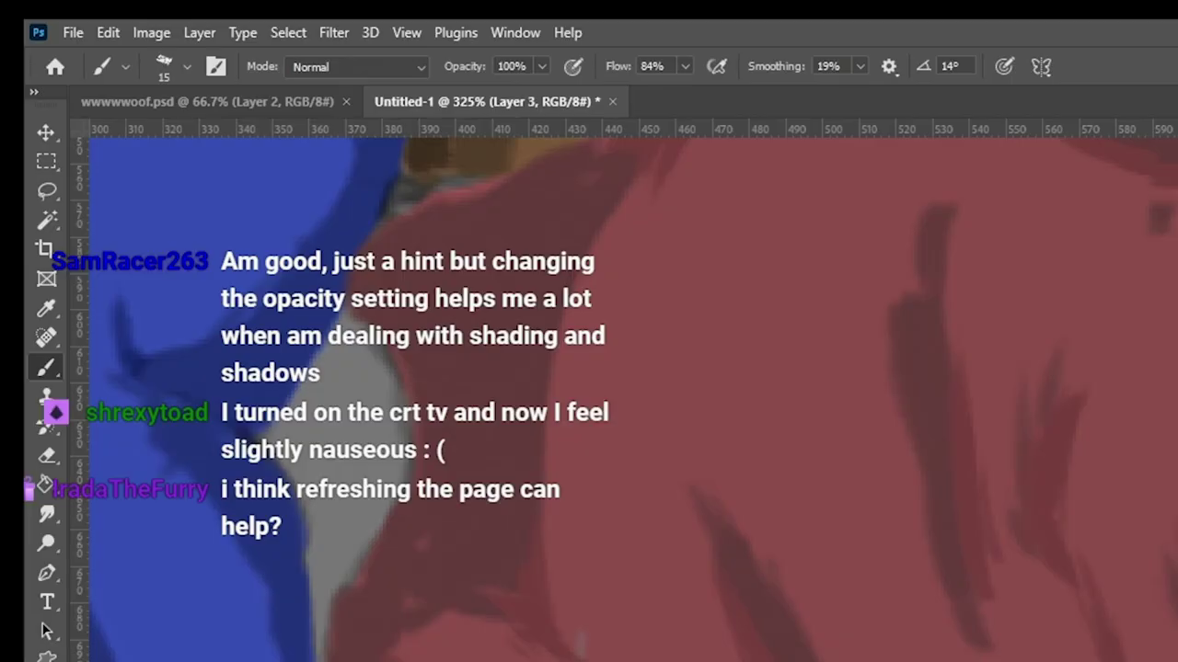
{"action": "left_click_drag", "start_coordinate": [570, 382], "coordinate": [505, 381]}
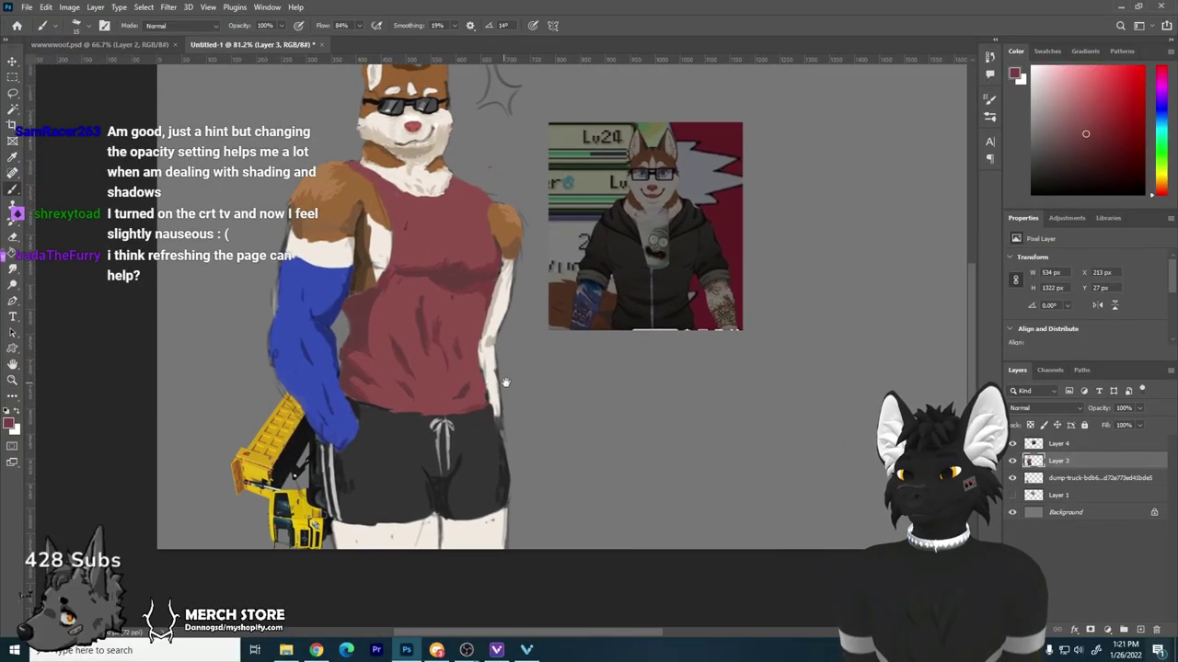
{"action": "scroll", "coordinate": [470, 289], "scroll_direction": "up", "scroll_amount": 5}
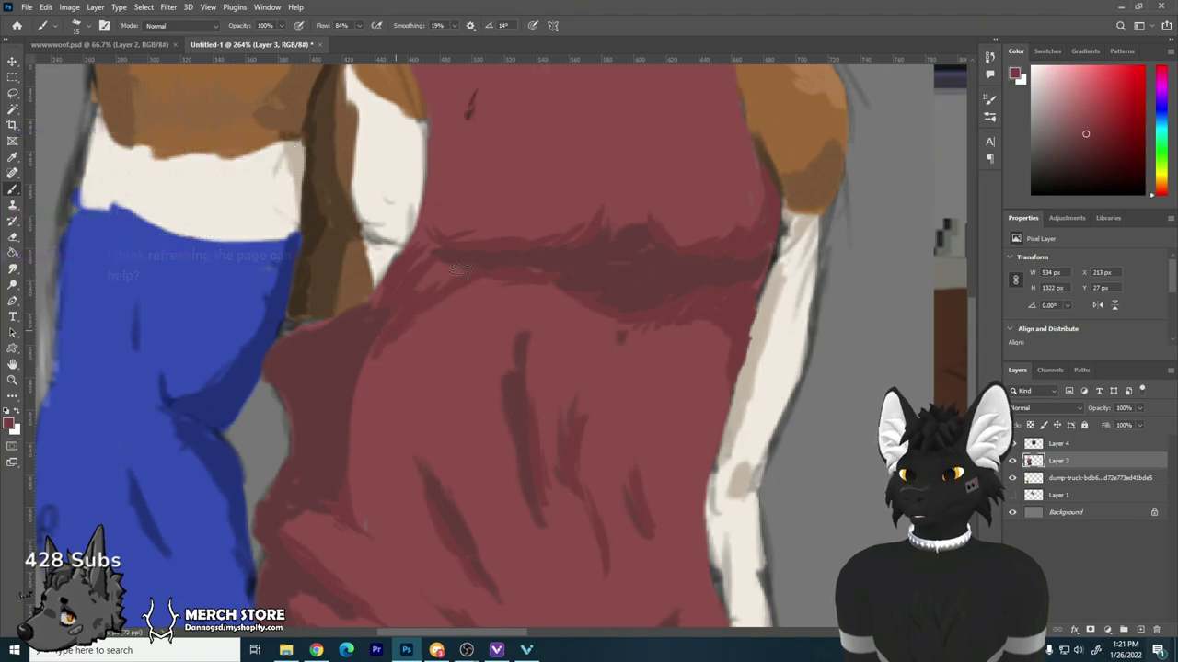
{"action": "scroll", "coordinate": [532, 390], "scroll_direction": "down", "scroll_amount": 8}
{"action": "scroll", "coordinate": [523, 394], "scroll_direction": "up", "scroll_amount": 3}
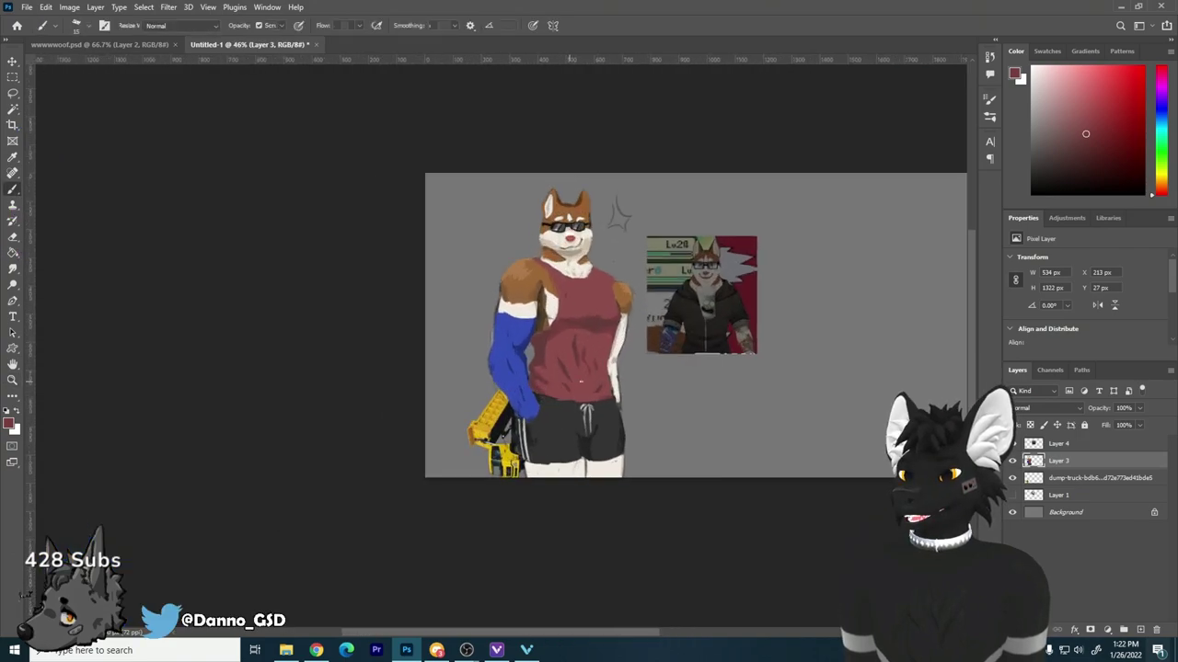
{"action": "scroll", "coordinate": [512, 361], "scroll_direction": "up", "scroll_amount": 4}
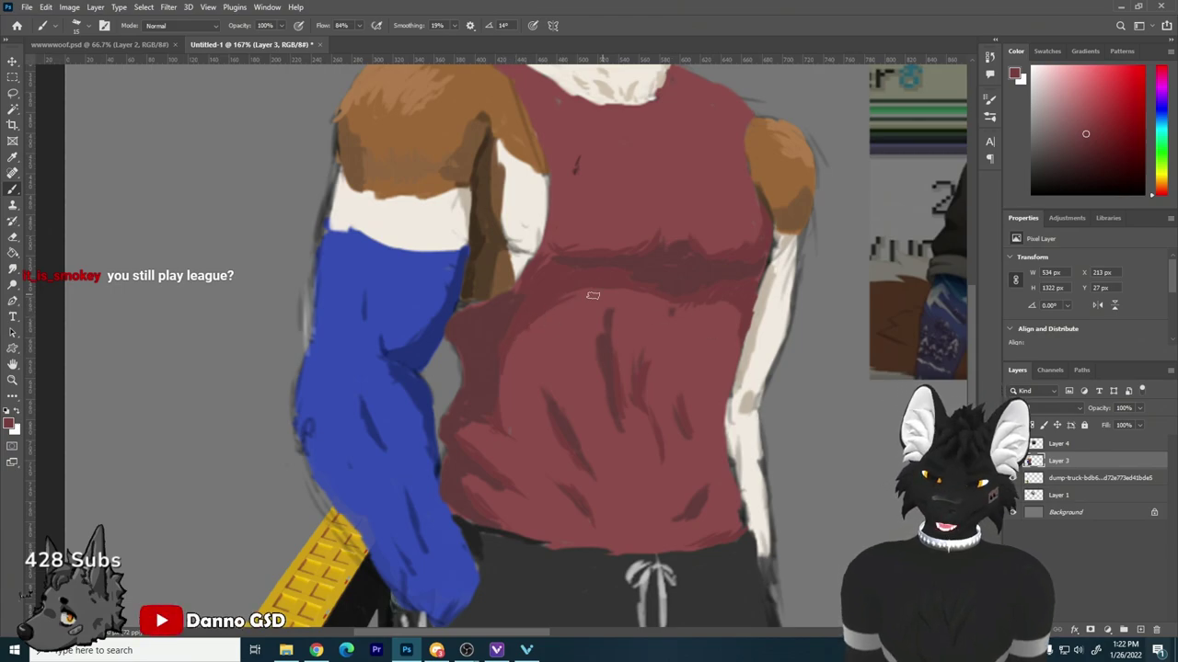
{"action": "scroll", "coordinate": [624, 286], "scroll_direction": "up", "scroll_amount": 3}
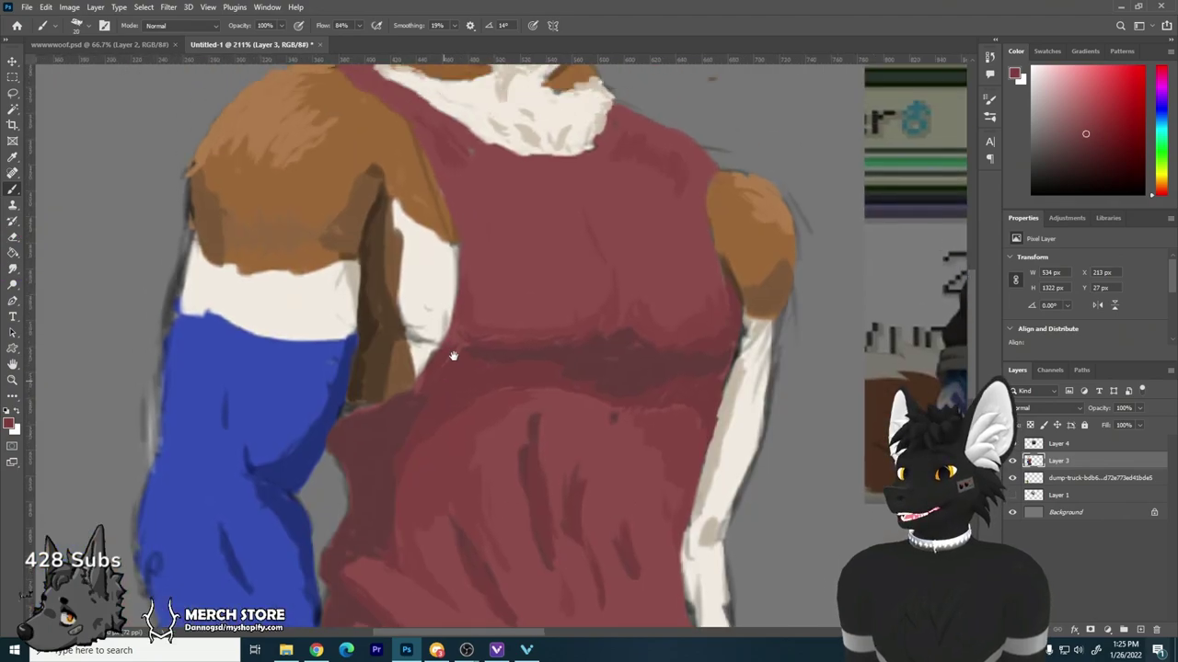
Step: Sample a greyish beige from the white fur beside the armhole and shade the sides and crotch folds of the shorts near-black
{"action": "scroll", "coordinate": [451, 354], "scroll_direction": "up", "scroll_amount": 2}
{"action": "key", "text": "i"}
{"action": "left_click", "coordinate": [447, 334]}
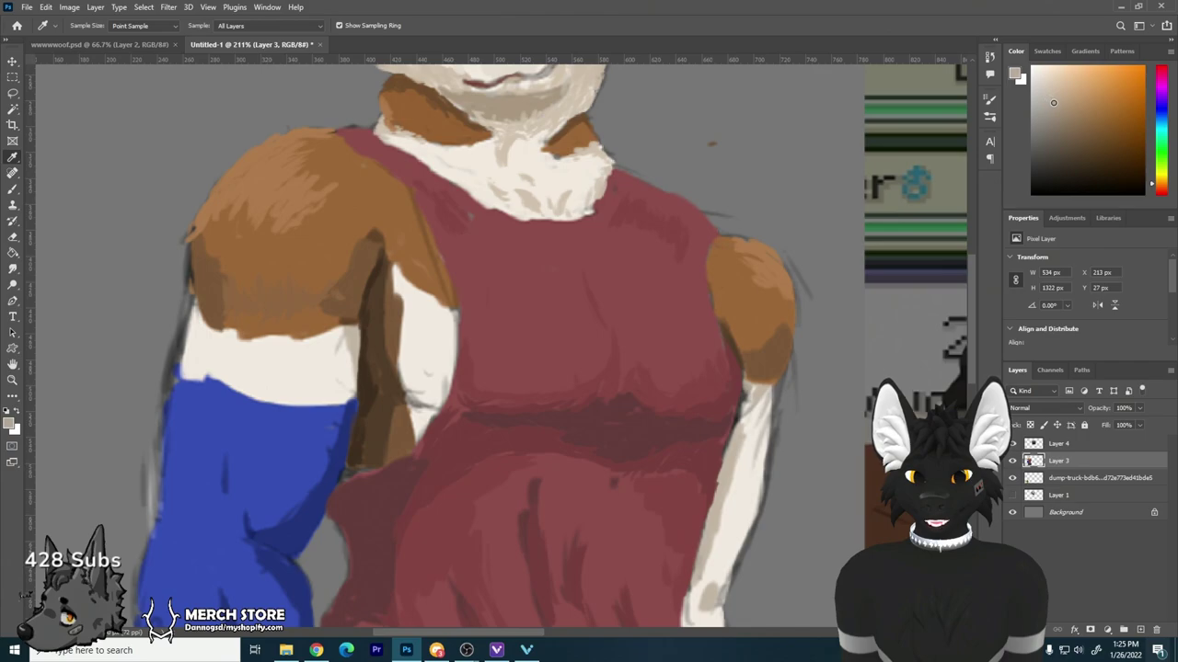
{"action": "key", "text": "b"}
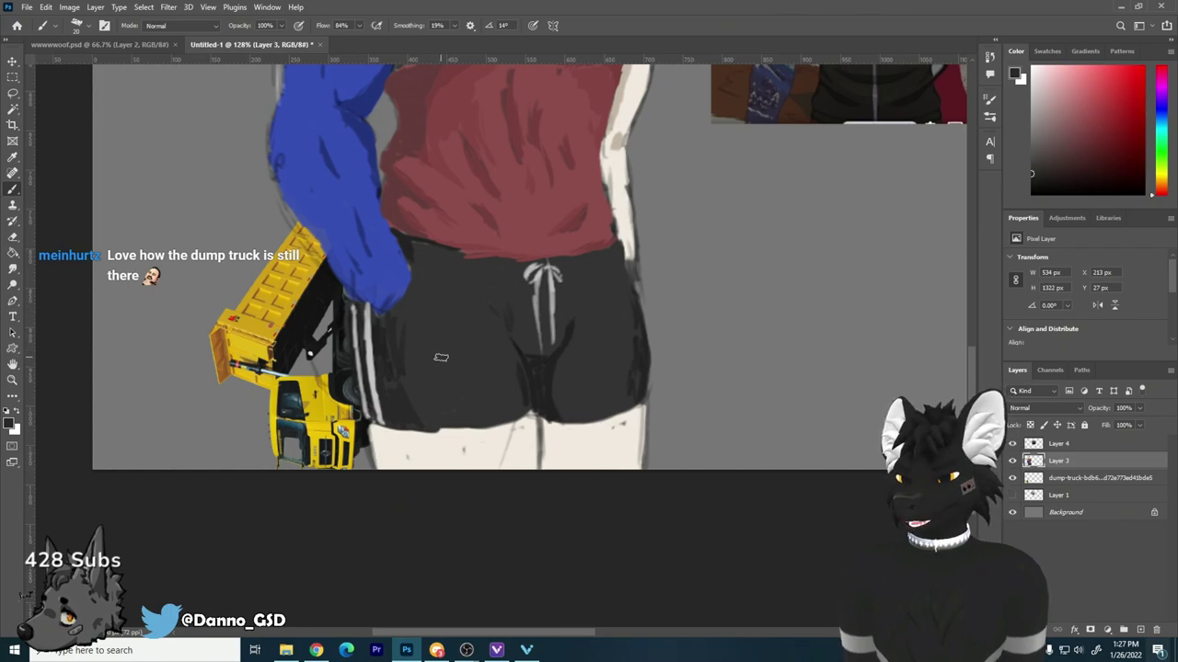
{"action": "key", "text": "i"}
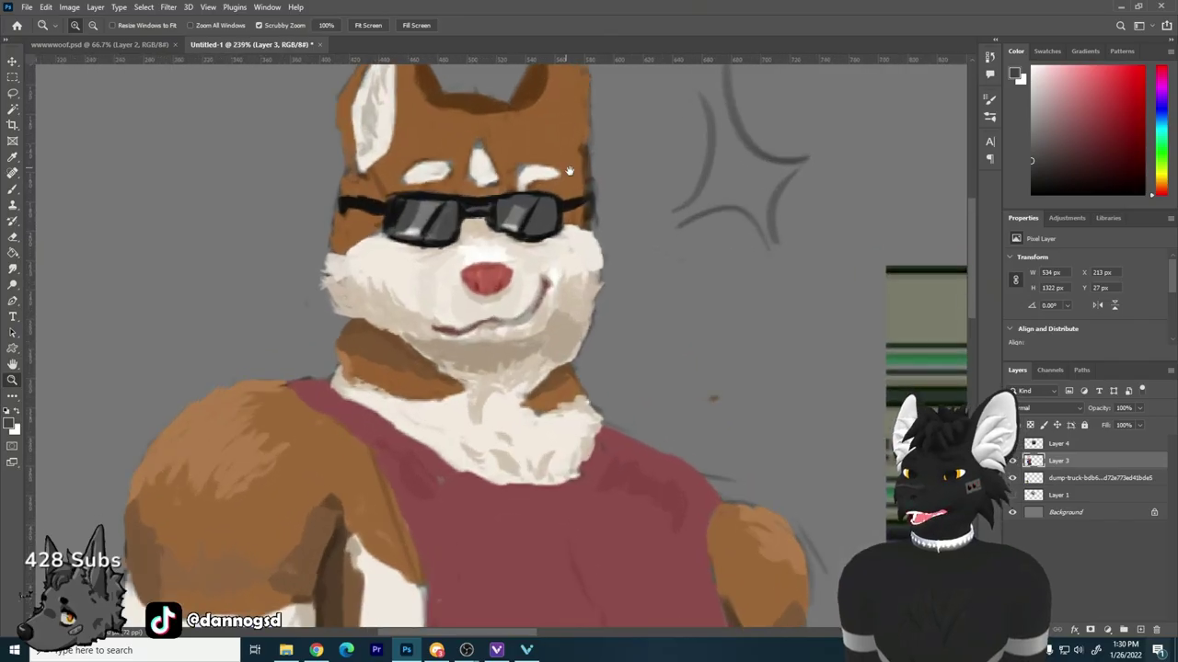
Step: Sample the forehead's brown and paint lighter brown highlights on the ears and across the forehead on Layer 3
{"action": "left_click_drag", "start_coordinate": [570, 172], "coordinate": [580, 245]}
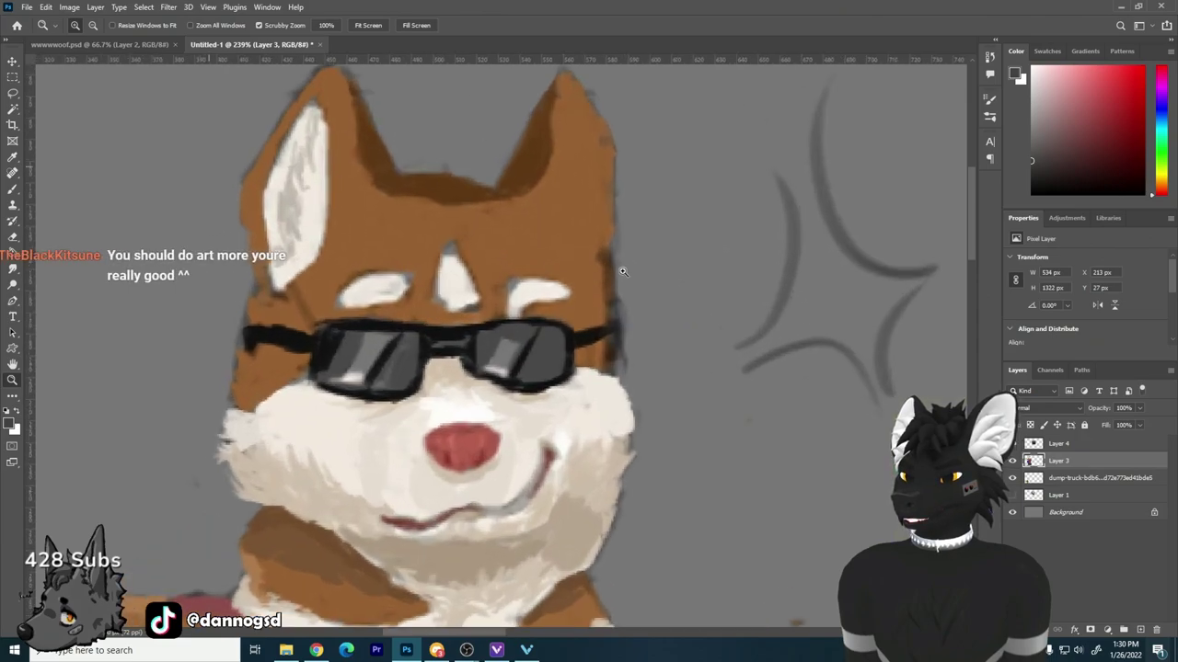
{"action": "key", "text": "i"}
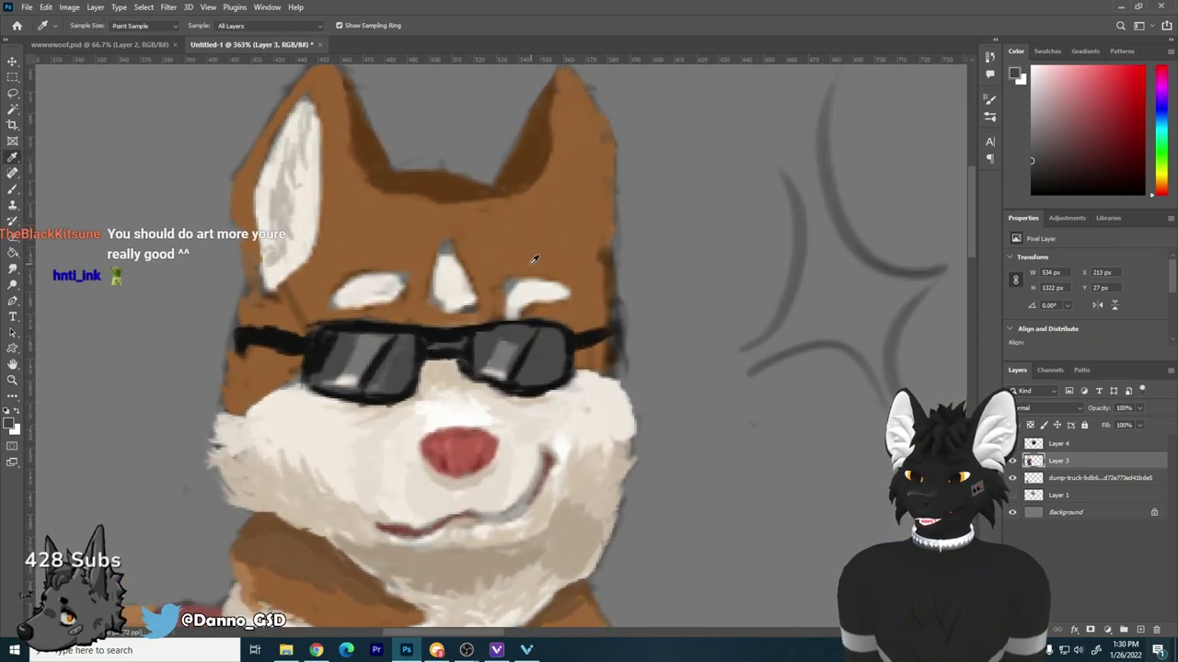
{"action": "left_click", "coordinate": [594, 236]}
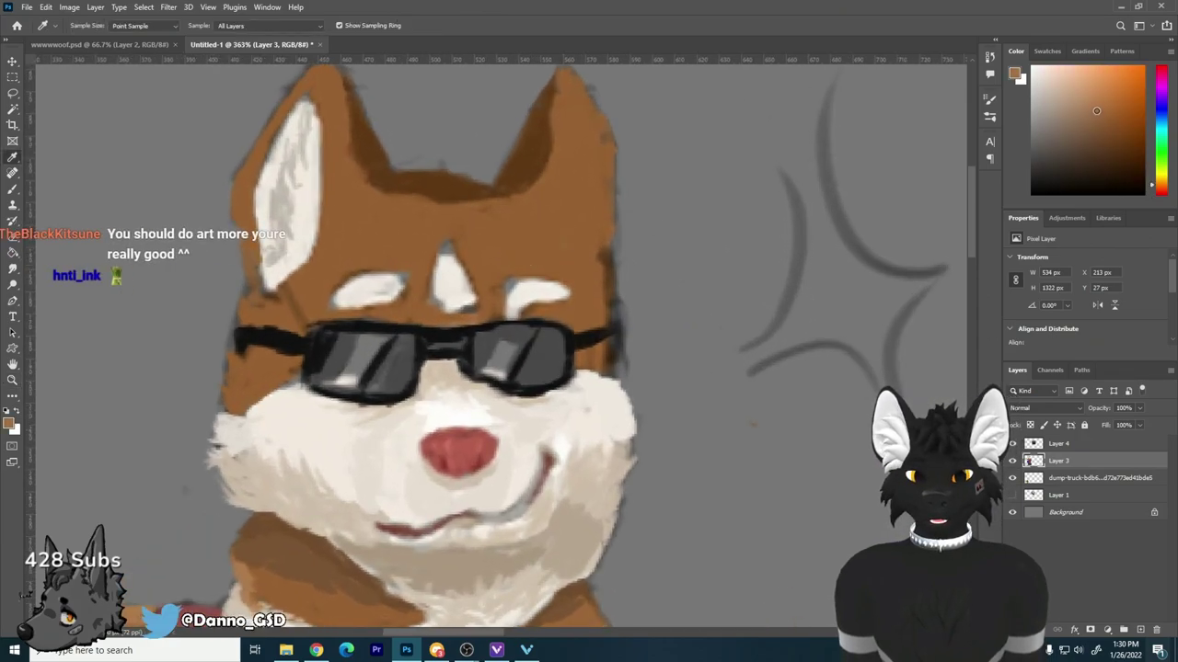
{"action": "key", "text": "b"}
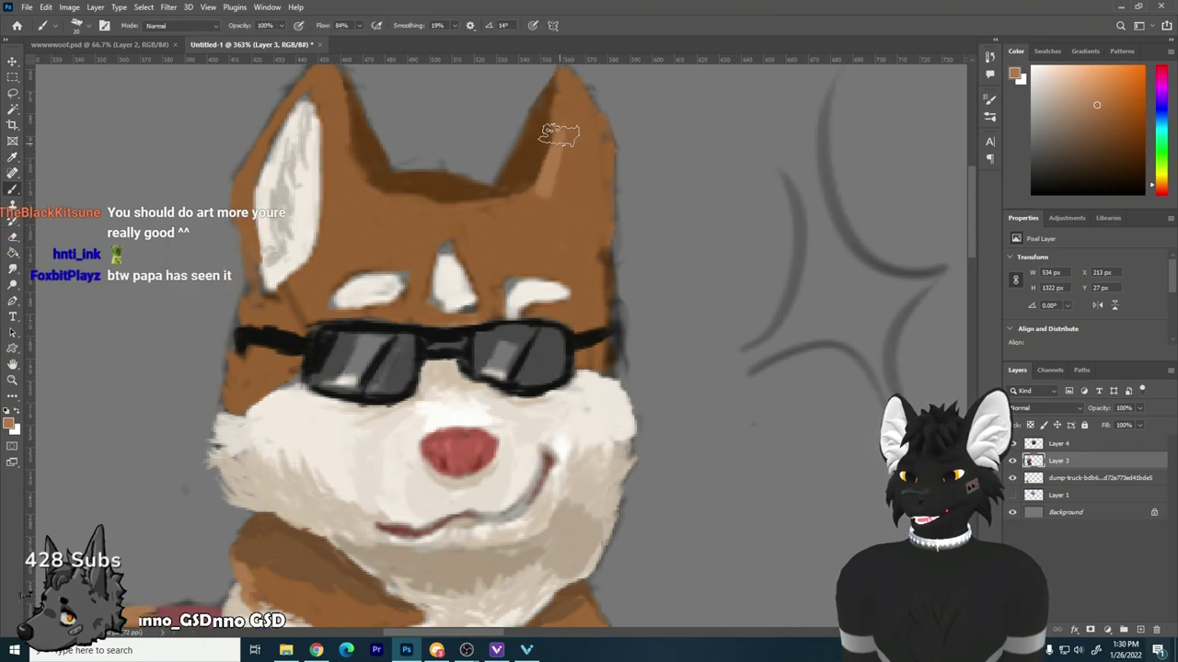
Step: Sample the cream of the eyebrow markings and extend the outer end of the eyebrow beside the cream-filled ear
{"action": "left_click", "coordinate": [402, 320], "text": "alt"}
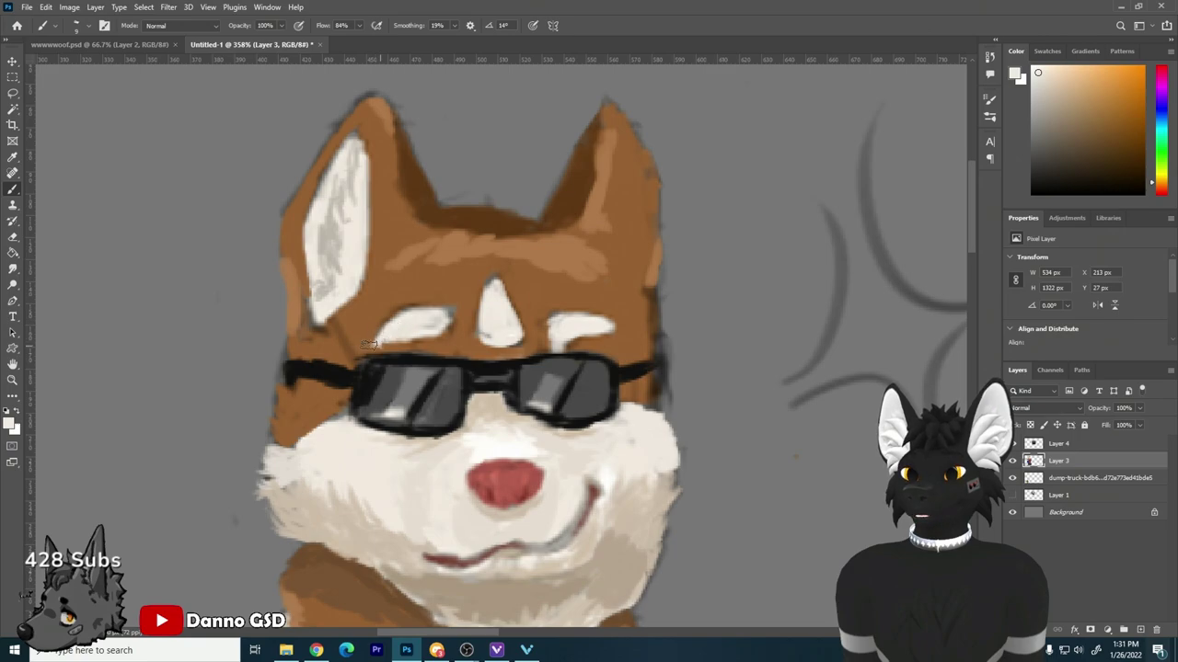
{"action": "mouse_move", "coordinate": [368, 344]}
{"action": "left_mouse_down"}
{"action": "mouse_move", "coordinate": [400, 317]}
{"action": "mouse_move", "coordinate": [449, 309]}
{"action": "mouse_move", "coordinate": [440, 328]}
{"action": "mouse_move", "coordinate": [380, 343]}
{"action": "left_mouse_up"}
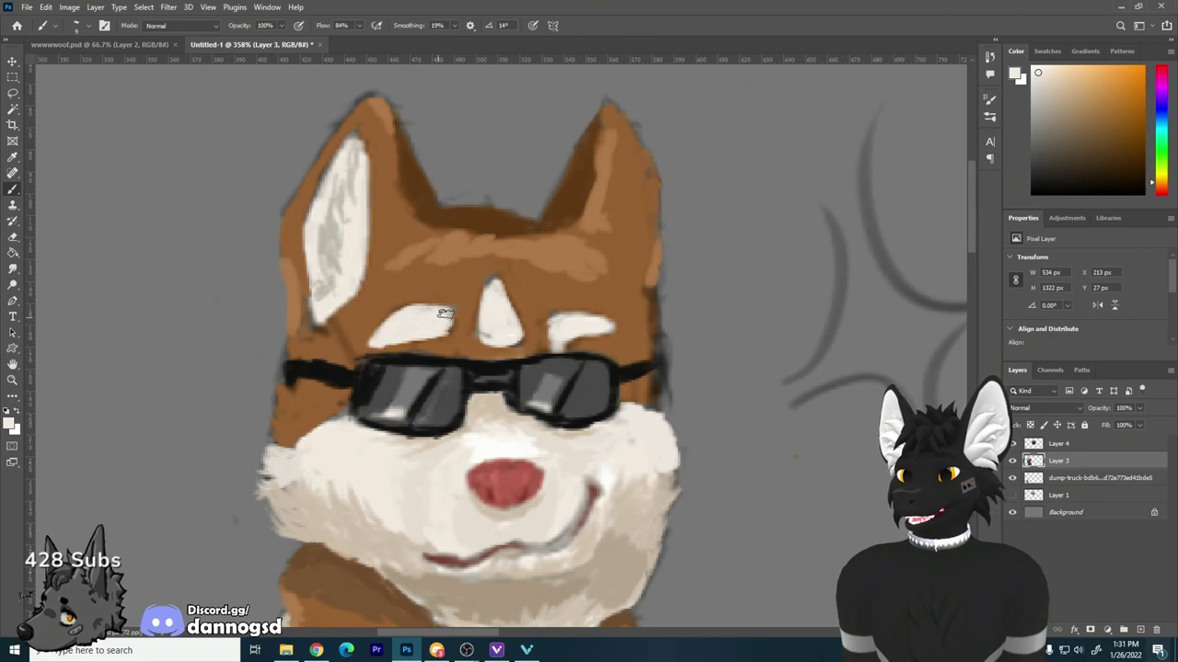
{"action": "scroll", "coordinate": [501, 372], "scroll_direction": "down", "scroll_amount": 6}
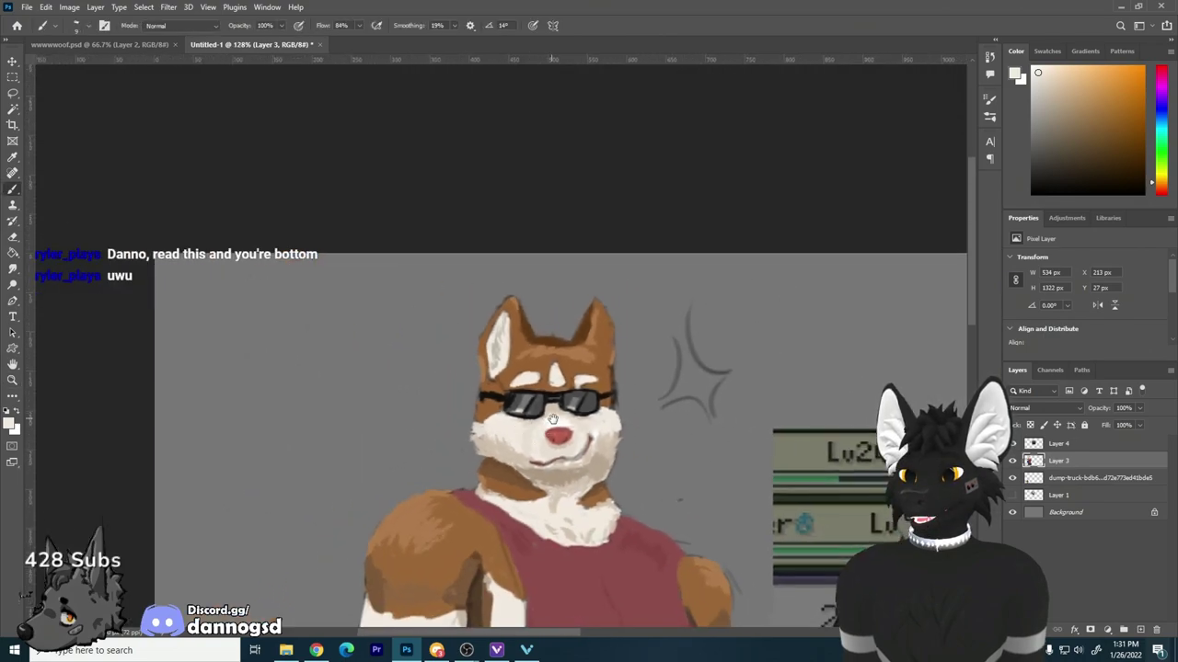
{"action": "key", "text": "z"}
{"action": "left_click", "coordinate": [633, 316], "text": "alt"}
{"action": "left_click", "coordinate": [633, 315], "text": "alt"}
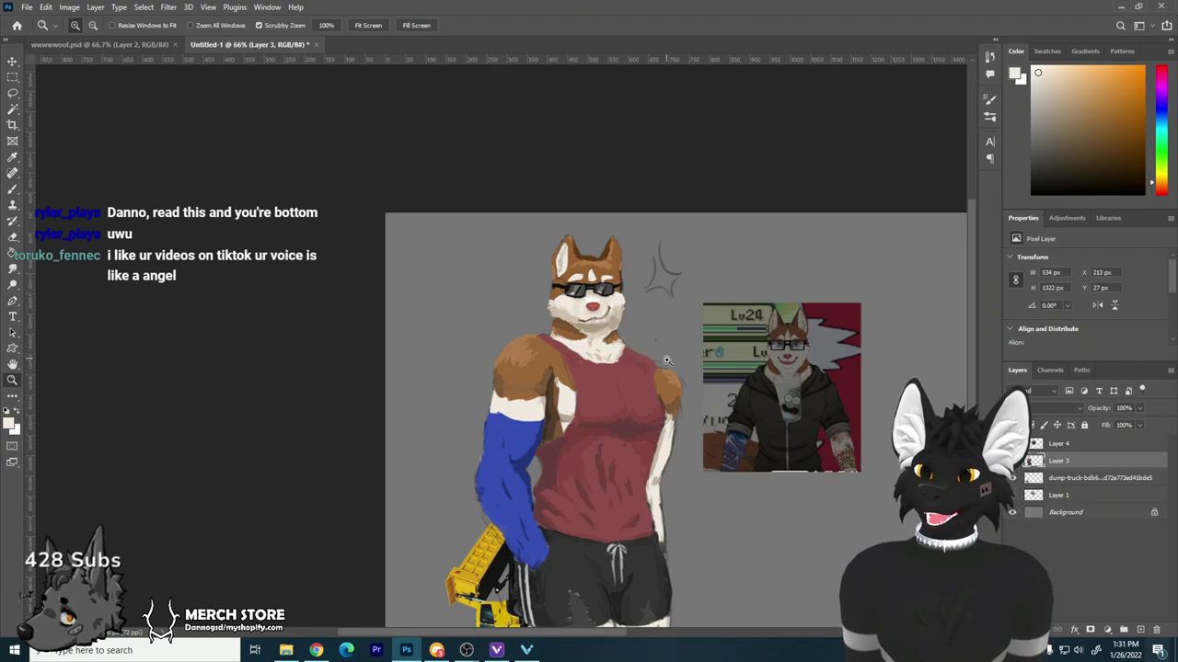
{"action": "scroll", "coordinate": [650, 326], "scroll_direction": "up", "scroll_amount": 1}
{"action": "scroll", "coordinate": [681, 340], "scroll_direction": "up", "scroll_amount": 1}
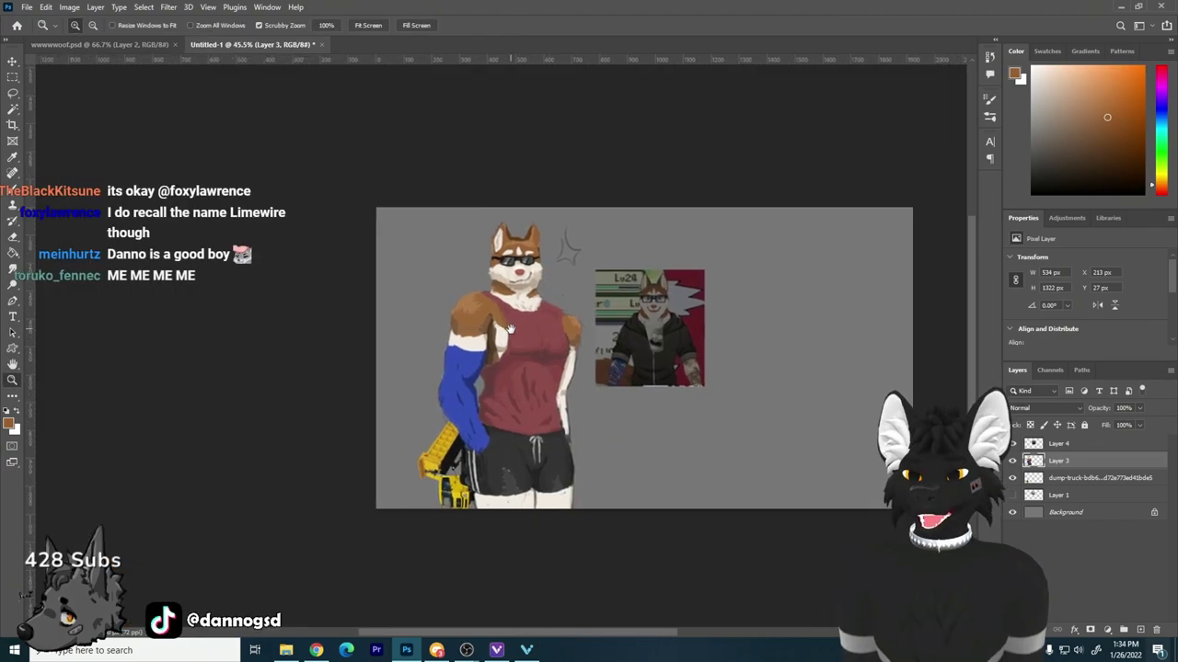
Step: Apply a Brightness/Contrast adjustment to the character on Layer 3 with brightness -3 and contrast about 30
{"action": "left_click_drag", "start_coordinate": [518, 341], "coordinate": [502, 343]}
{"action": "left_click", "coordinate": [69, 6]}
{"action": "mouse_move", "coordinate": [89, 39]}
{"action": "left_click", "coordinate": [230, 39]}
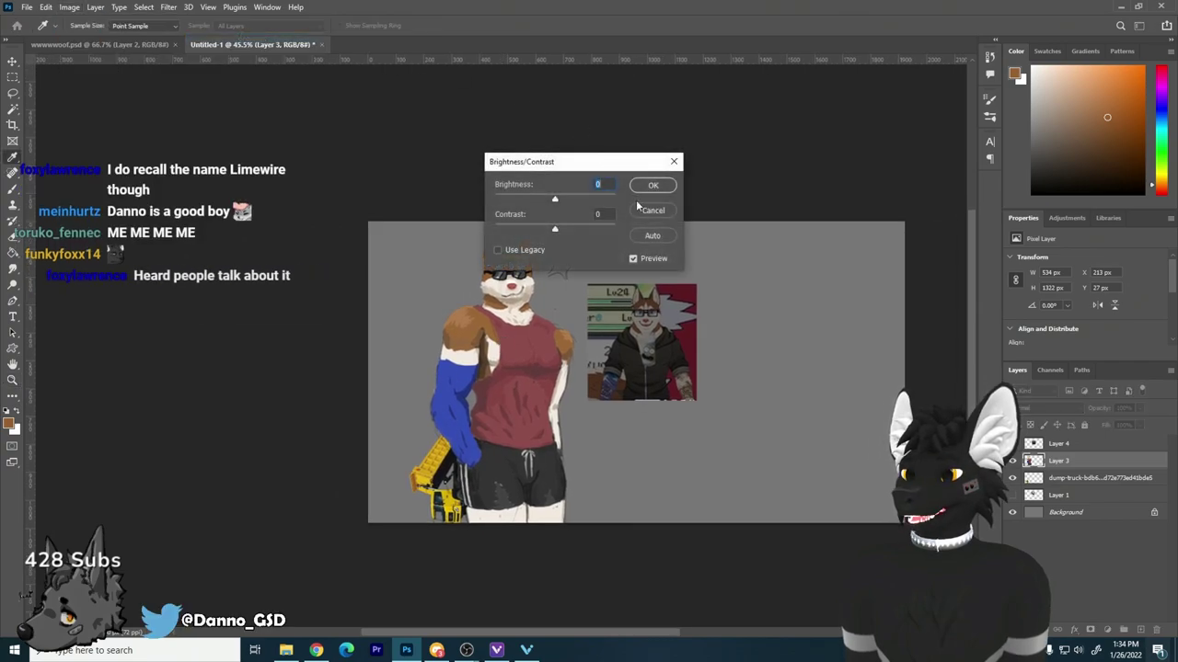
{"action": "left_click_drag", "start_coordinate": [555, 199], "coordinate": [572, 233]}
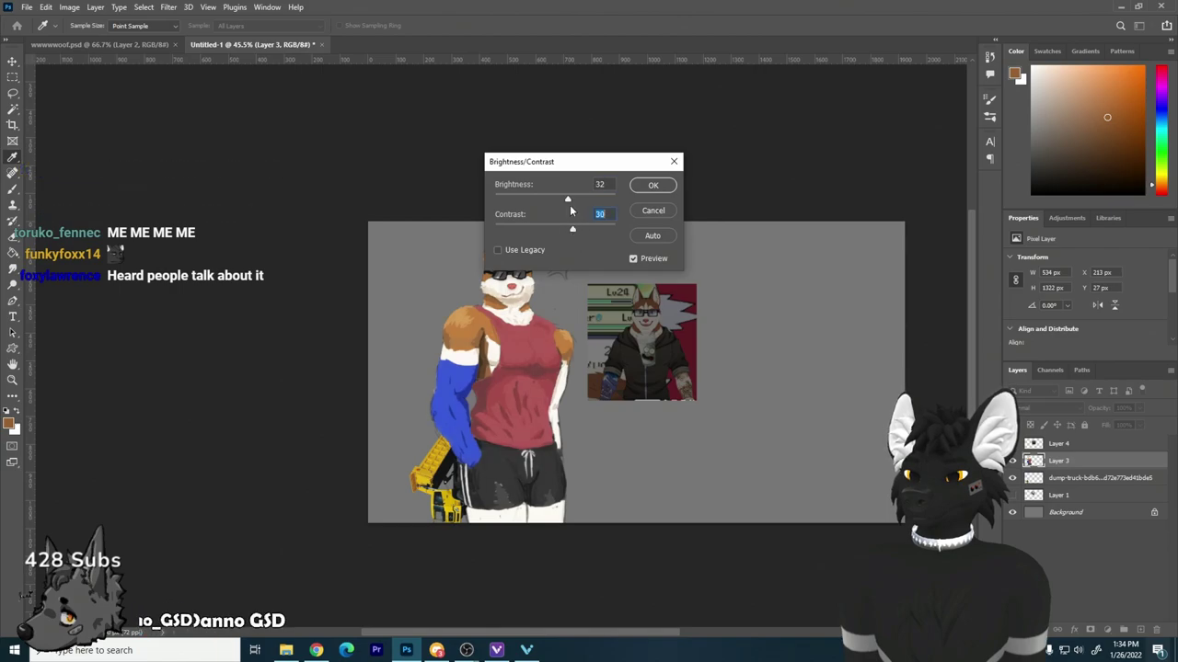
{"action": "left_click_drag", "start_coordinate": [555, 206], "coordinate": [555, 205]}
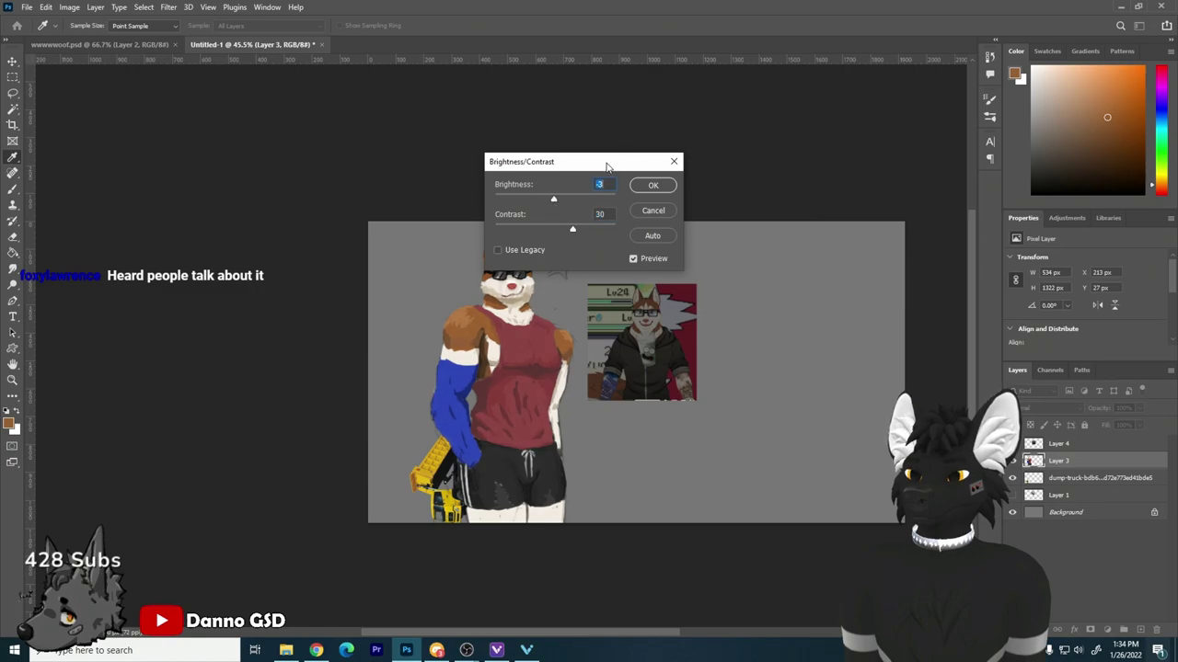
{"action": "left_click_drag", "start_coordinate": [607, 165], "coordinate": [766, 116]}
{"action": "mouse_move", "coordinate": [733, 182]}
{"action": "left_mouse_down"}
{"action": "mouse_move", "coordinate": [767, 182]}
{"action": "mouse_move", "coordinate": [734, 180]}
{"action": "left_mouse_up"}
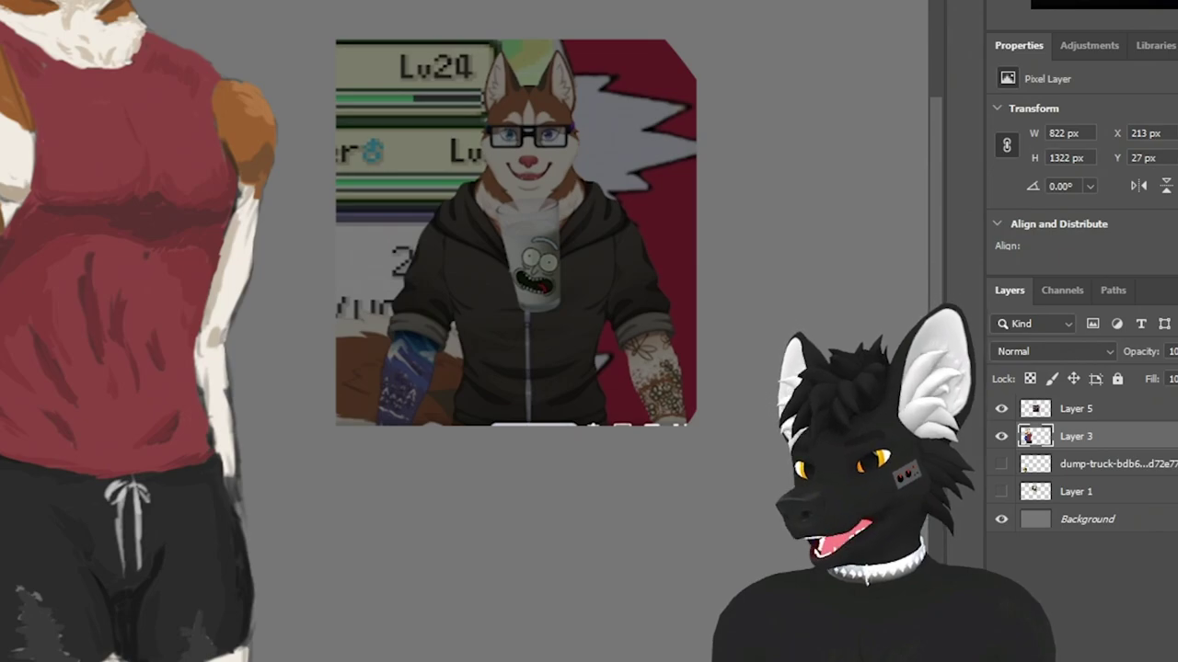
Step: Paint tattoos on both arms following the reference, with pale and light blue marks on the blue arm and olive patterns on the cream arm
{"action": "key", "text": "ctrl+plus"}
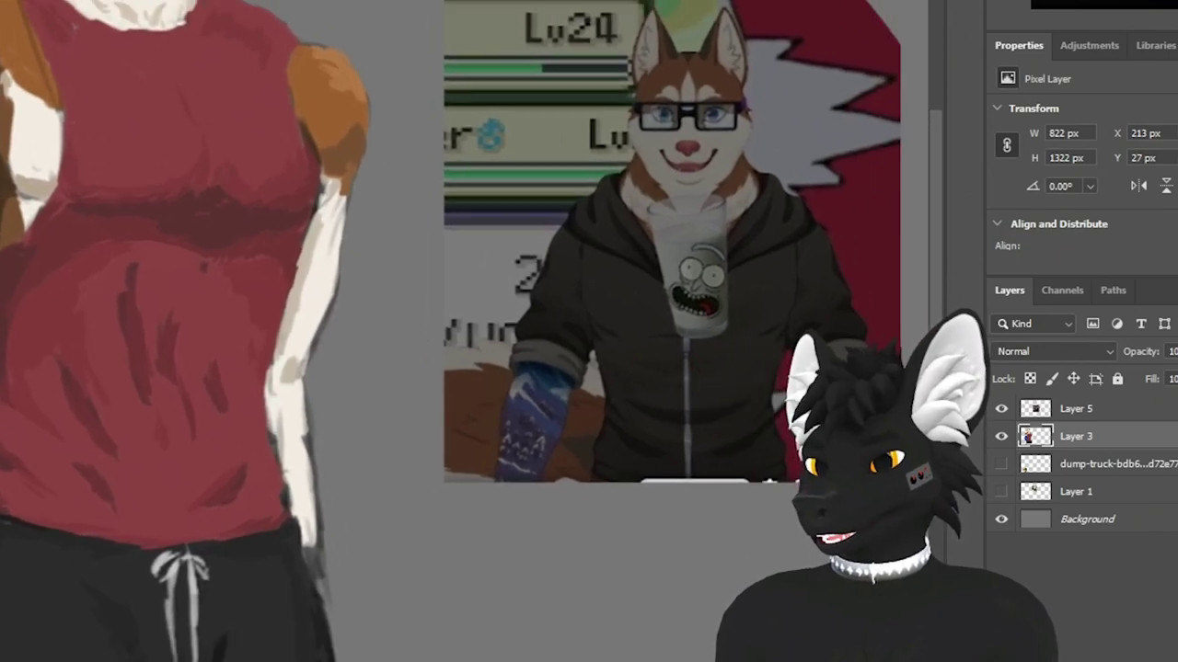
{"action": "left_click_drag", "start_coordinate": [4, 96], "coordinate": [23, 170]}
{"action": "left_click_drag", "start_coordinate": [115, 163], "coordinate": [345, 193]}
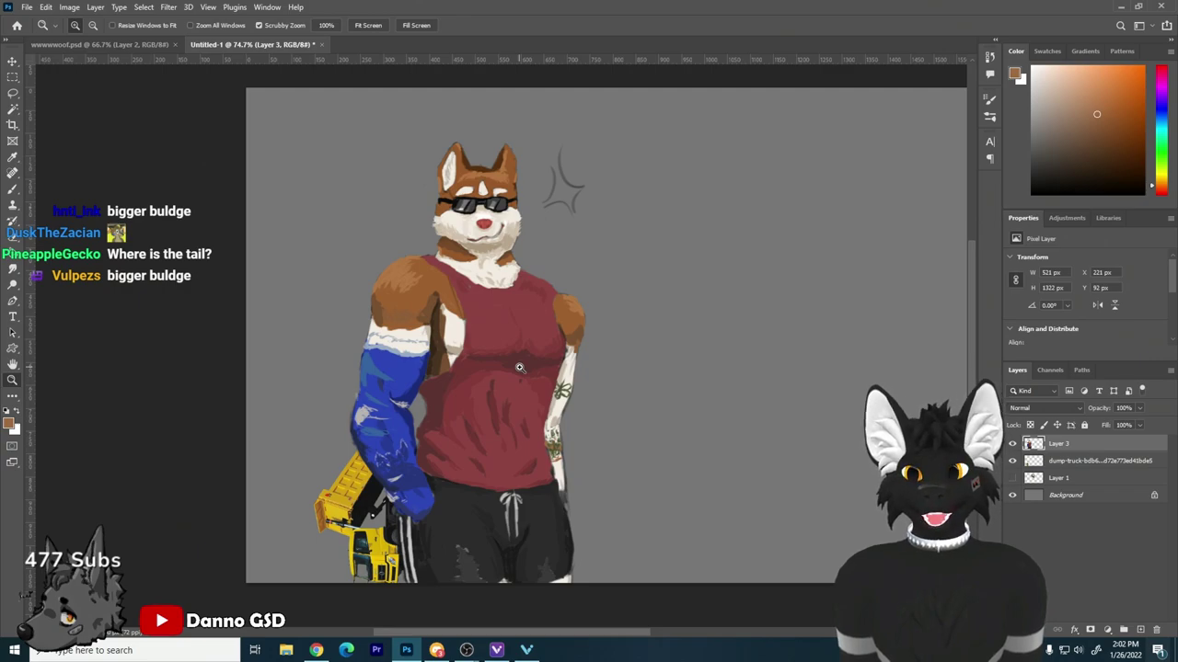
Step: Sketch a large curved tail outline behind the blue arm in dark grey on Layer 4
{"action": "key", "text": "alt"}
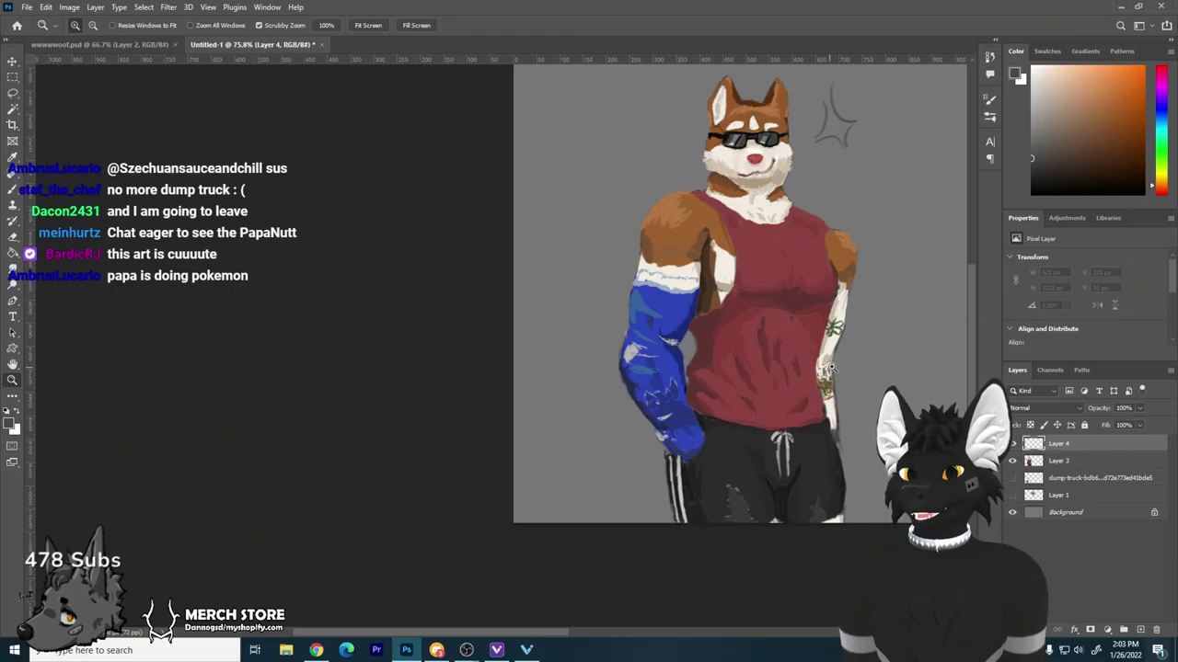
{"action": "scroll", "coordinate": [830, 368], "scroll_direction": "right", "scroll_amount": 3}
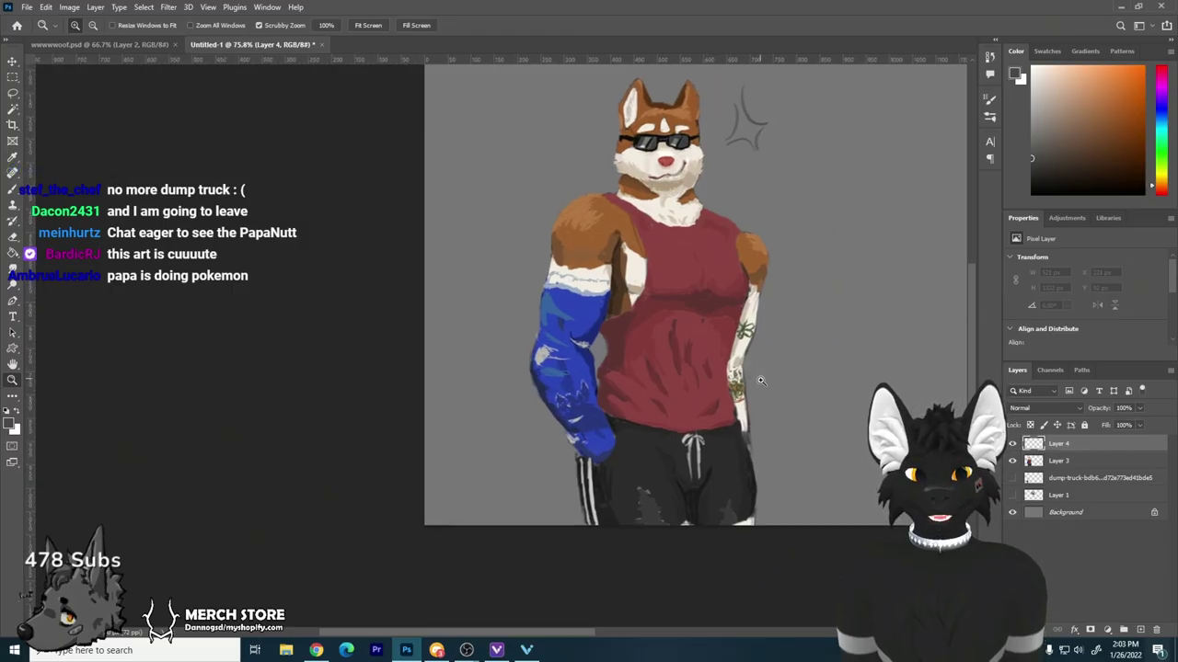
{"action": "left_click_drag", "start_coordinate": [734, 362], "coordinate": [744, 368]}
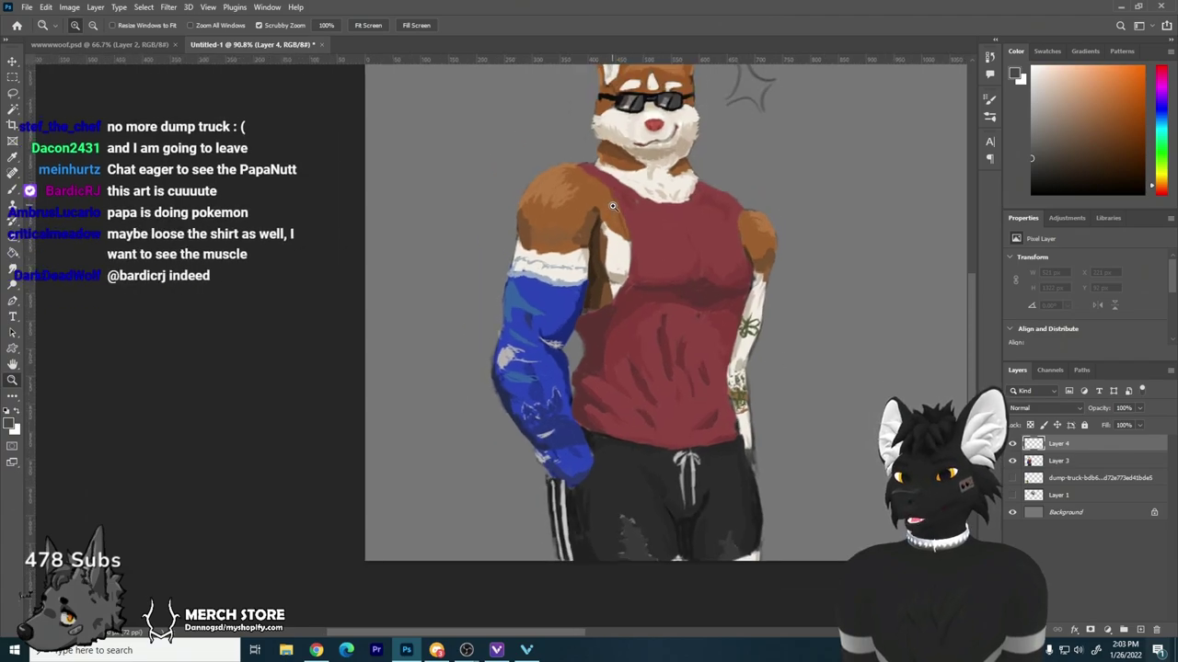
{"action": "key", "text": "b"}
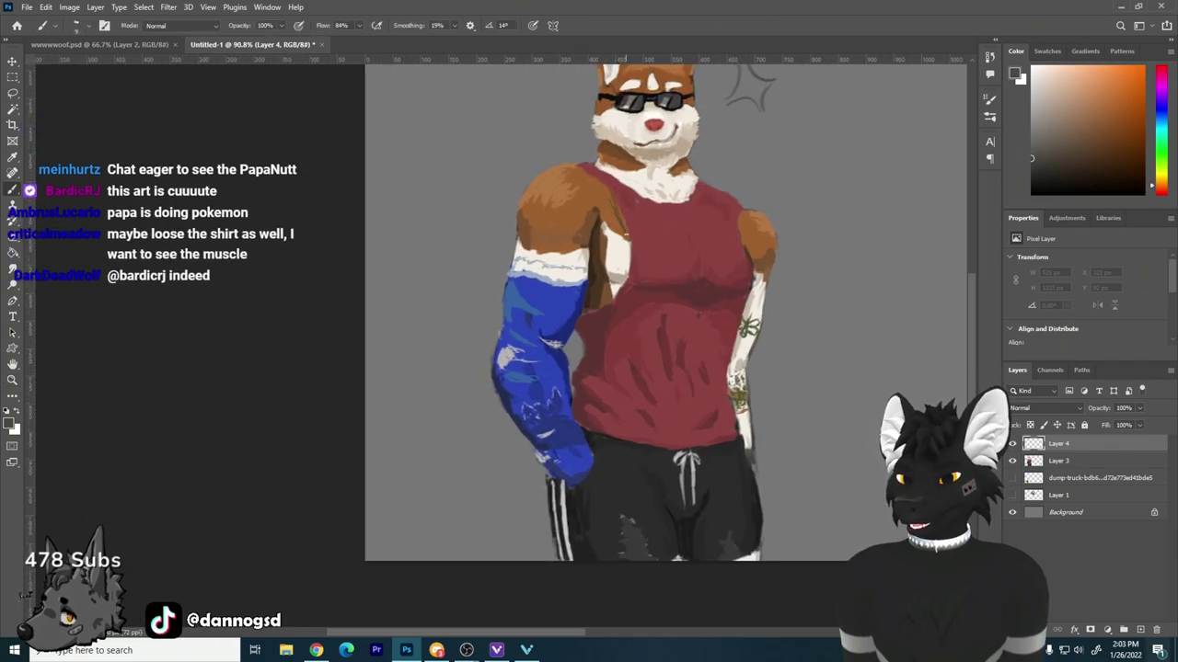
{"action": "mouse_move", "coordinate": [626, 236]}
{"action": "left_mouse_down"}
{"action": "mouse_move", "coordinate": [662, 375]}
{"action": "mouse_move", "coordinate": [633, 462]}
{"action": "mouse_move", "coordinate": [535, 494]}
{"action": "mouse_move", "coordinate": [473, 462]}
{"action": "left_mouse_up"}
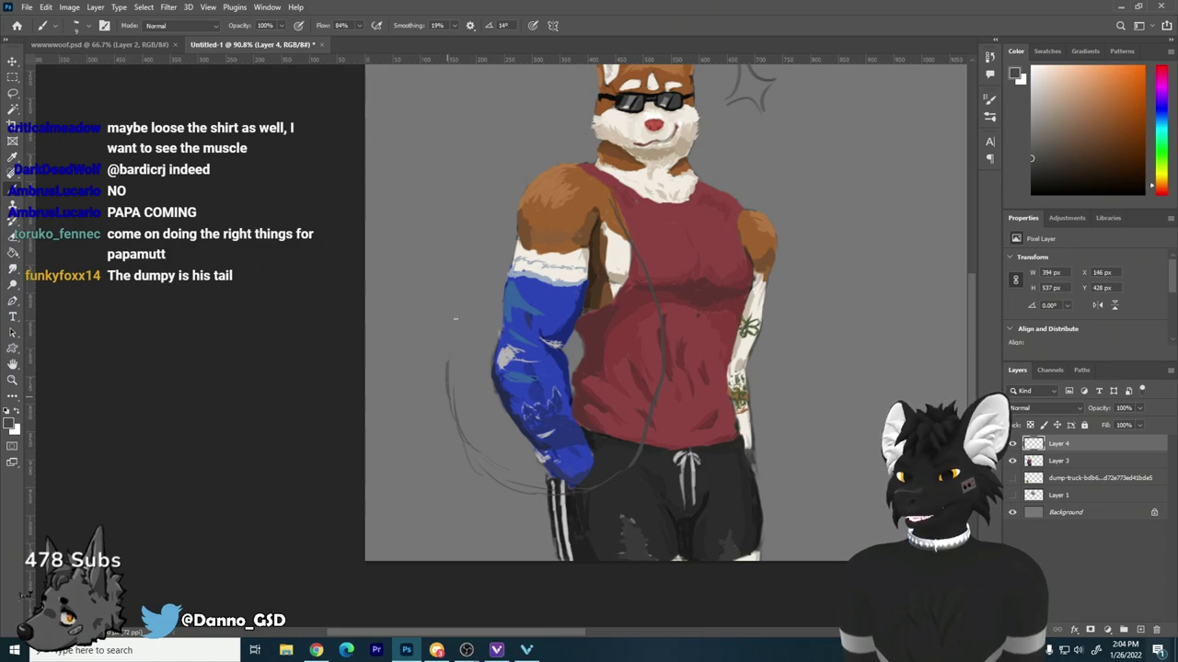
{"action": "left_click_drag", "start_coordinate": [454, 319], "coordinate": [448, 364]}
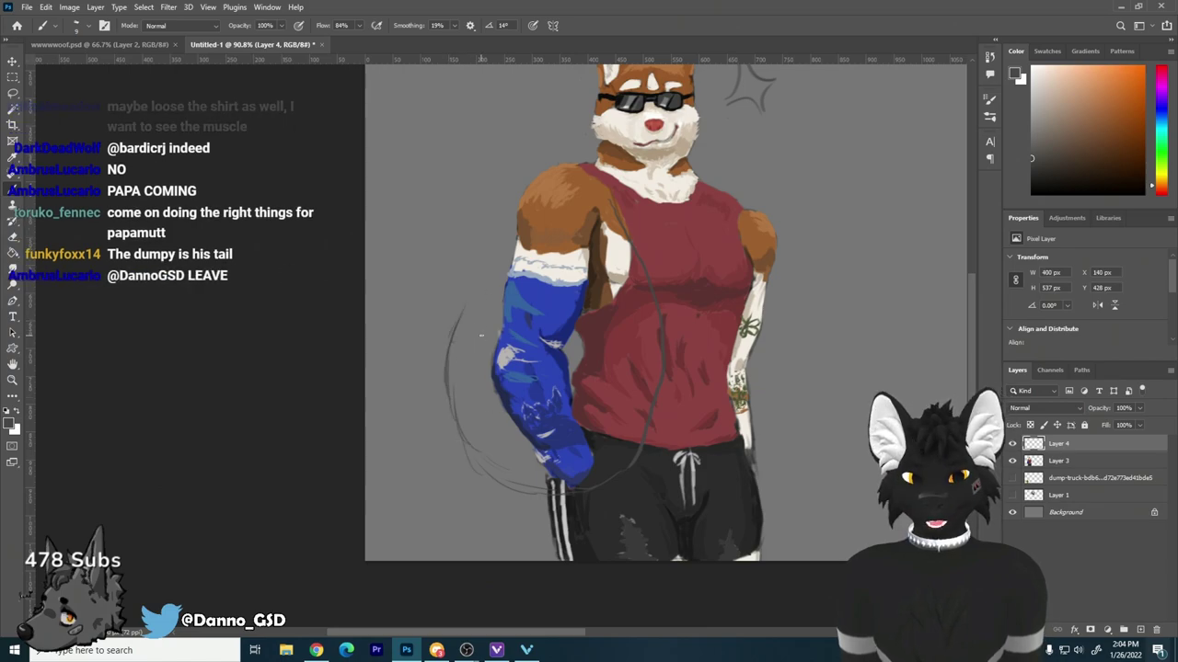
Step: Scale the character on Layer 3 to about 105% and shift it slightly on the canvas
{"action": "left_click_drag", "start_coordinate": [600, 206], "coordinate": [596, 219]}
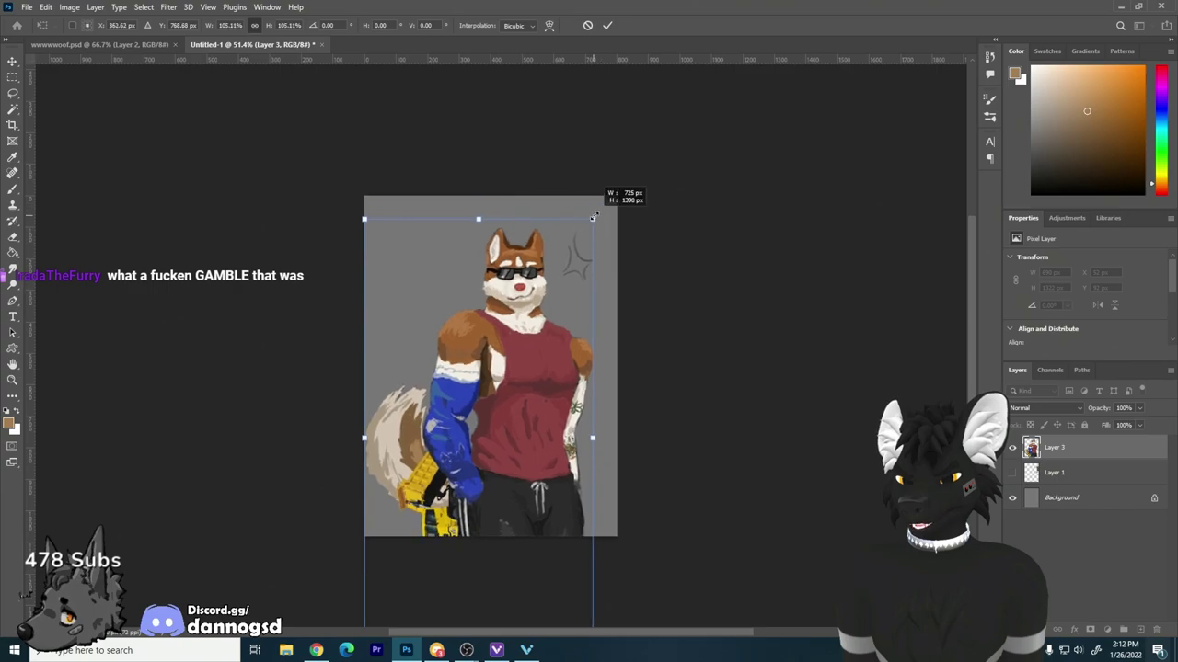
{"action": "left_click_drag", "start_coordinate": [574, 276], "coordinate": [573, 271]}
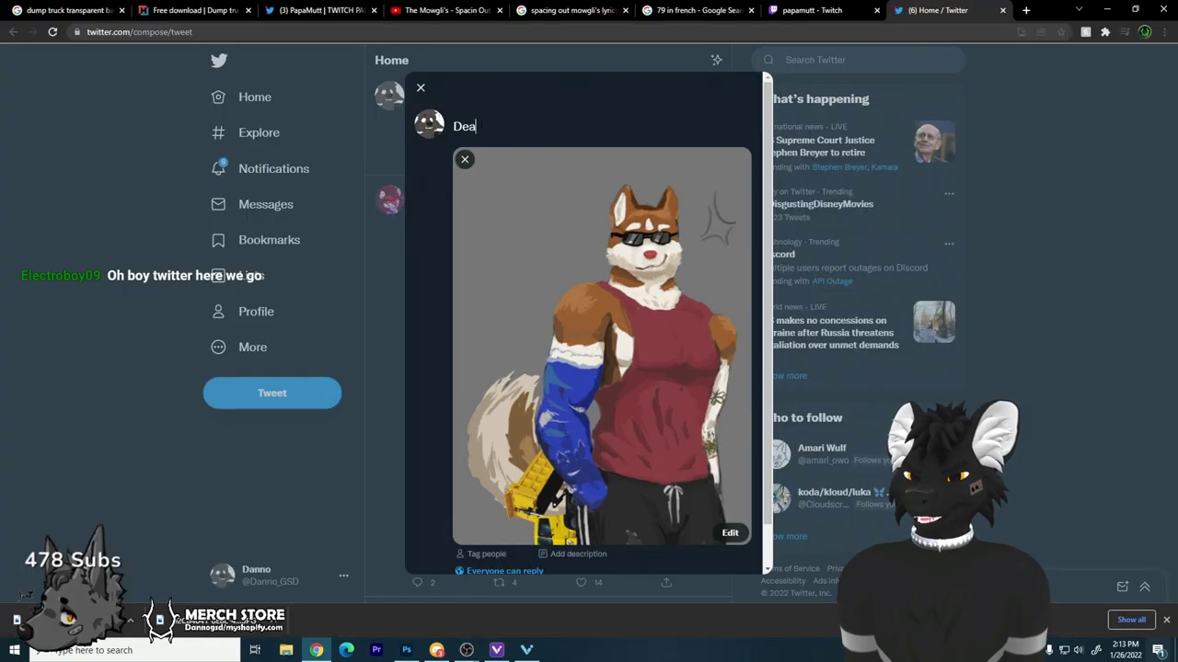
{"action": "type", "text": "rest "}
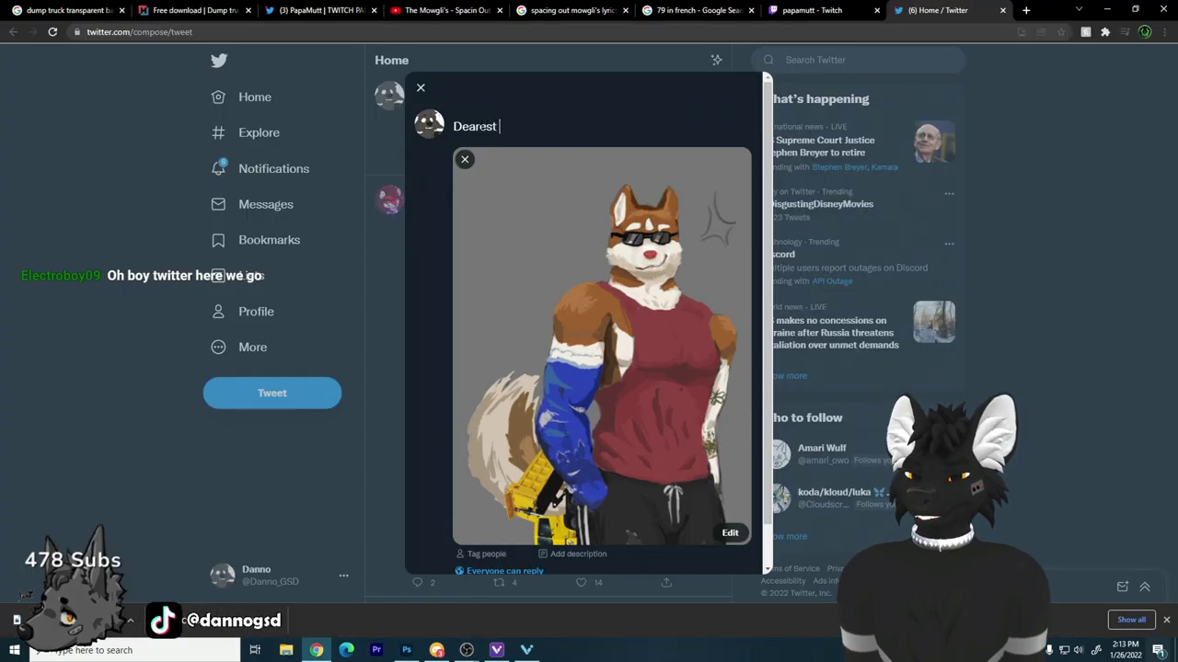
{"action": "type", "text": "@papa"}
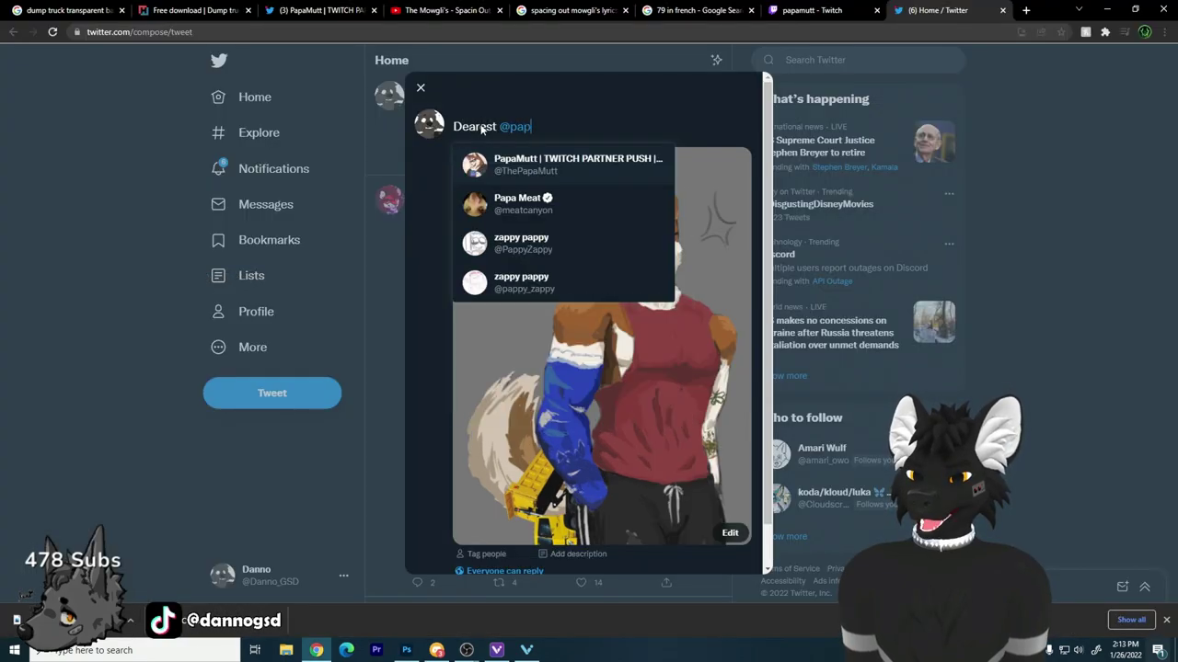
{"action": "left_click", "coordinate": [558, 169]}
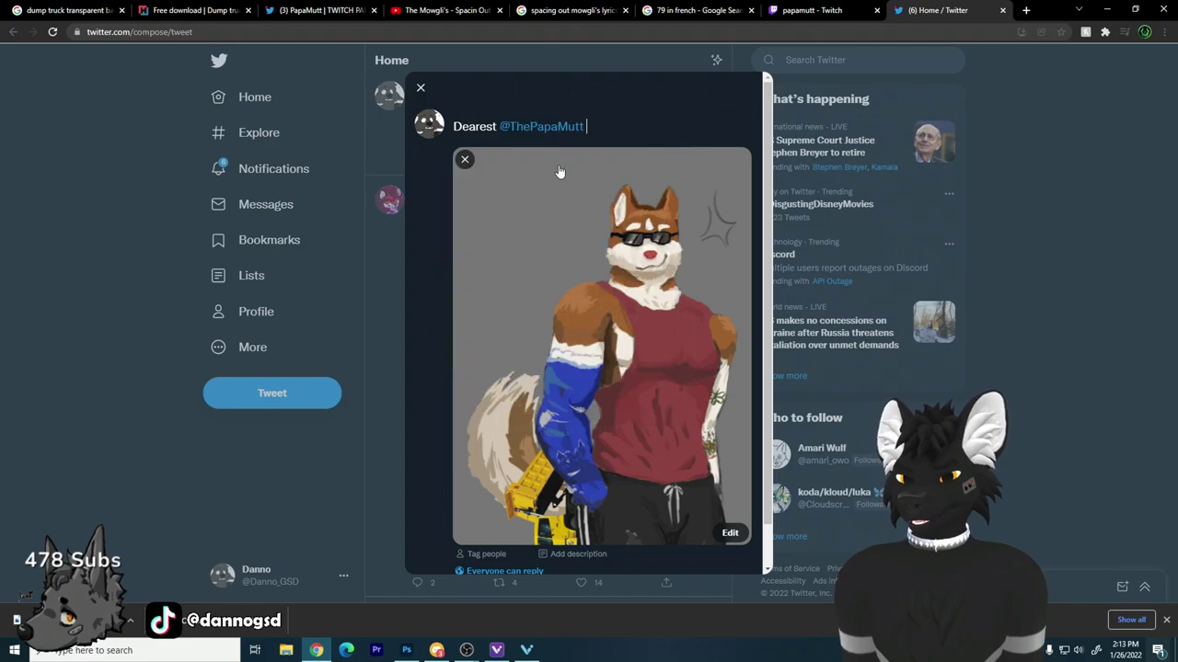
{"action": "key", "text": "Return"}
{"action": "type", "text": "This is wwa"}
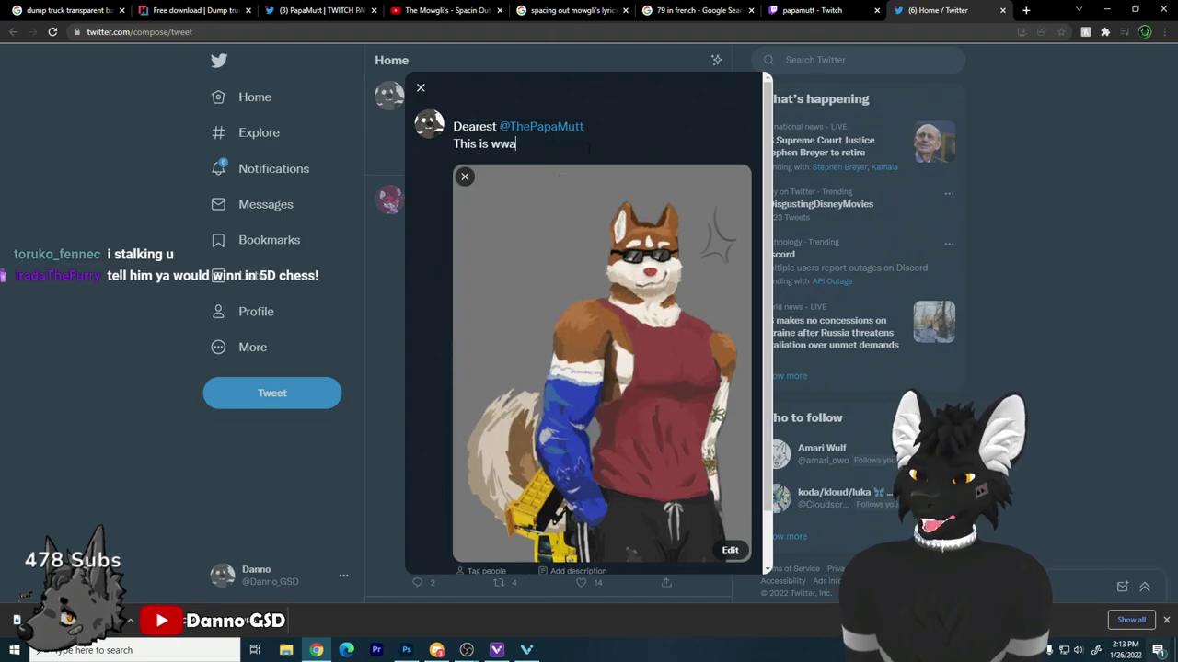
Step: Switch to the papamutt Twitch stream in the browser and watch the reply to the tweet
{"action": "key", "text": "ctrl+shift+Tab"}
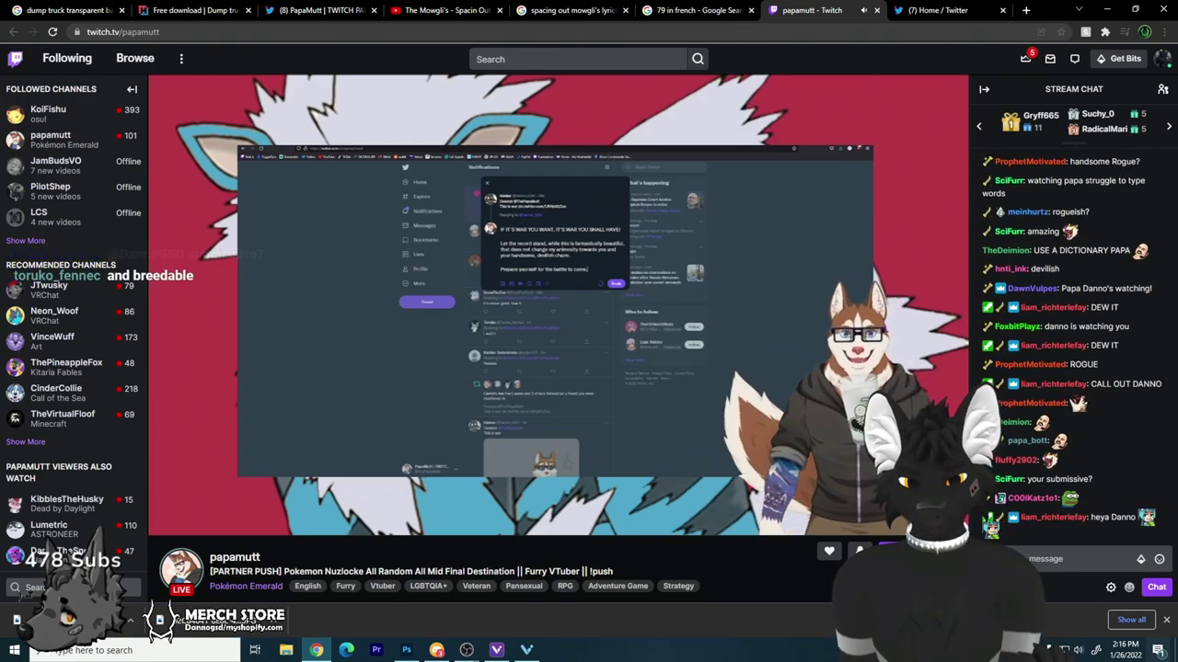
{"action": "mouse_move", "coordinate": [247, 532]}
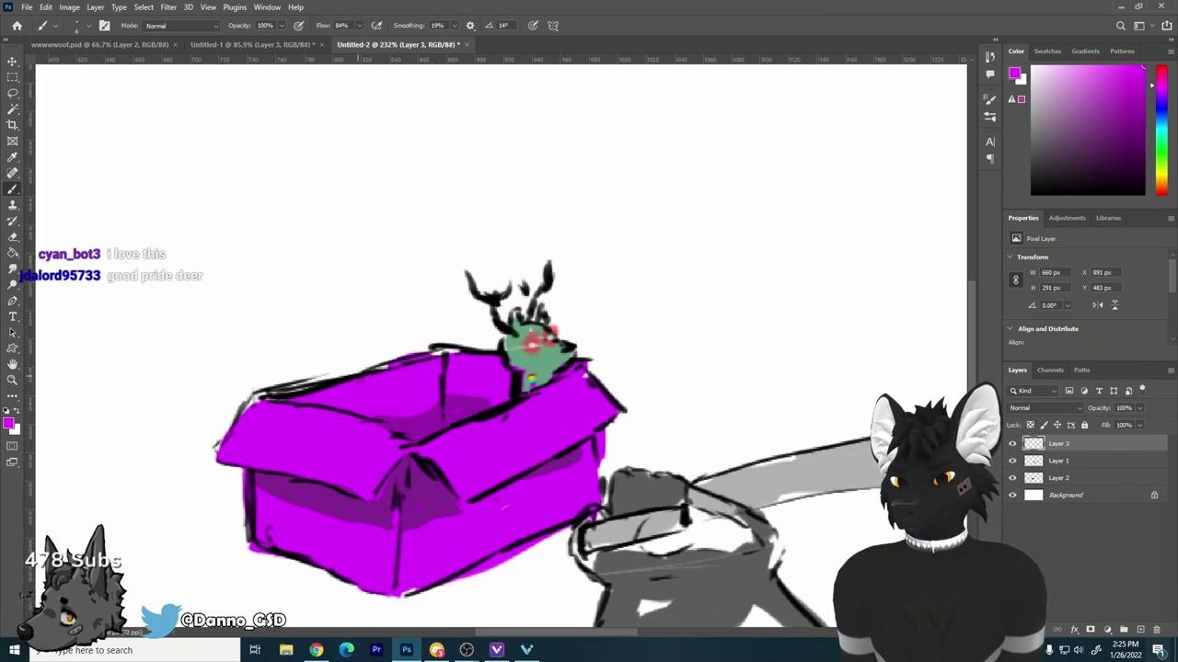
Step: In the Untitled-2 Photoshop document, draw a magenta square outline above the purple box and reset the brush colour to black
{"action": "scroll", "coordinate": [341, 358], "scroll_direction": "down", "scroll_amount": 2}
{"action": "scroll", "coordinate": [341, 358], "scroll_direction": "up", "scroll_amount": 3}
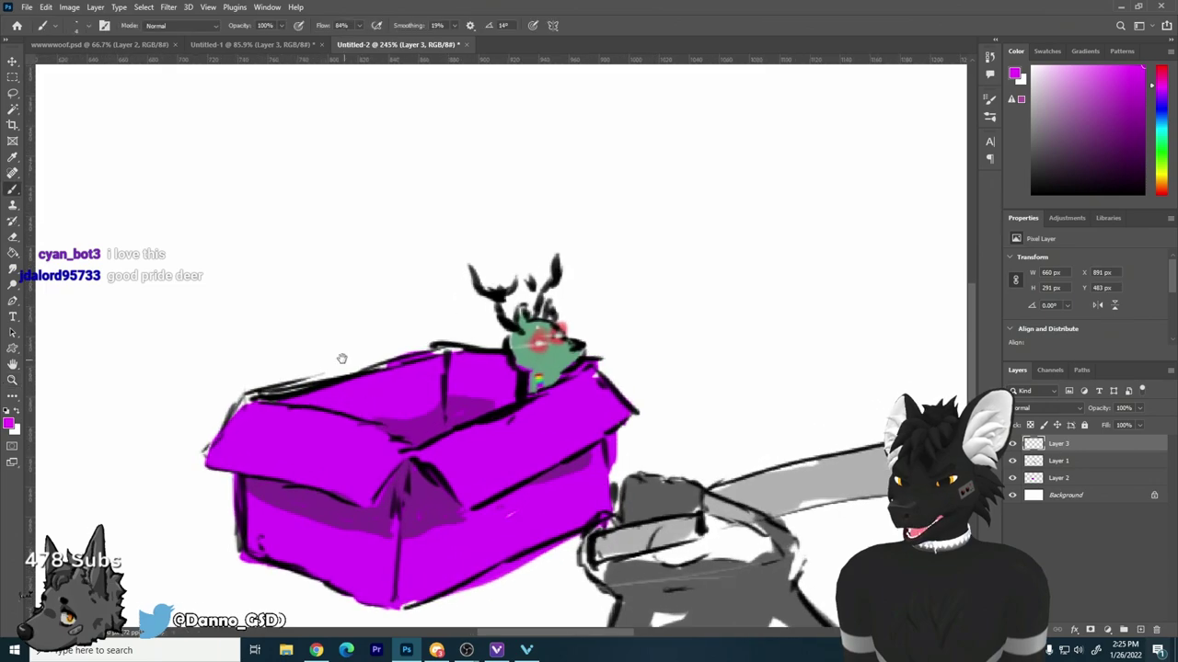
{"action": "left_click_drag", "start_coordinate": [341, 358], "coordinate": [420, 344]}
{"action": "scroll", "coordinate": [452, 352], "scroll_direction": "up", "scroll_amount": 3}
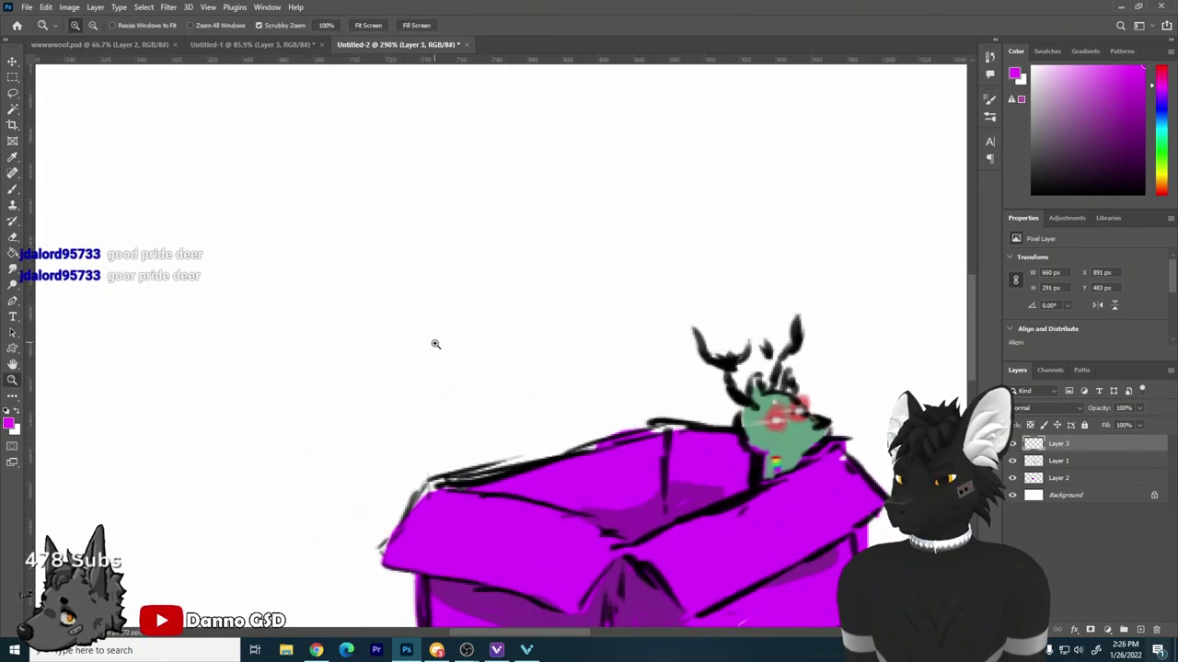
{"action": "key", "text": "b"}
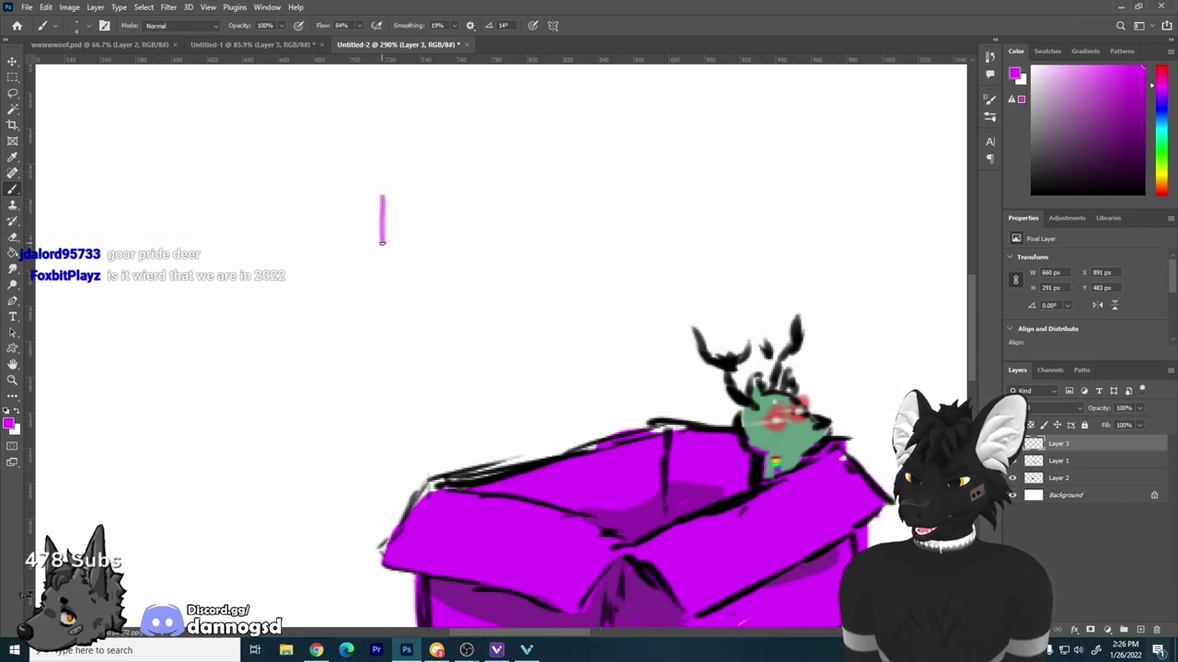
{"action": "mouse_move", "coordinate": [383, 252]}
{"action": "left_mouse_down"}
{"action": "mouse_move", "coordinate": [439, 260]}
{"action": "mouse_move", "coordinate": [456, 246]}
{"action": "mouse_move", "coordinate": [455, 197]}
{"action": "mouse_move", "coordinate": [383, 196]}
{"action": "left_mouse_up"}
{"action": "key", "text": "d"}
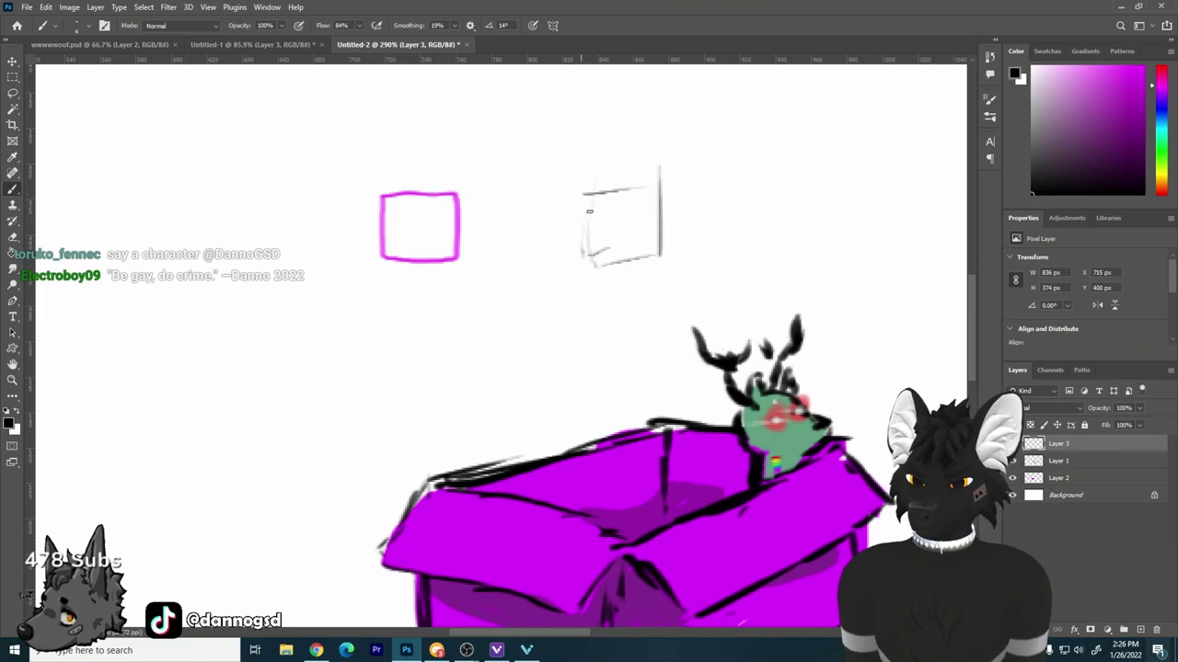
Step: Draw a simple black canine head outline with pointed ears, eye and nose above the square sketches on Layer 3
{"action": "scroll", "coordinate": [694, 344], "scroll_direction": "down", "scroll_amount": 3}
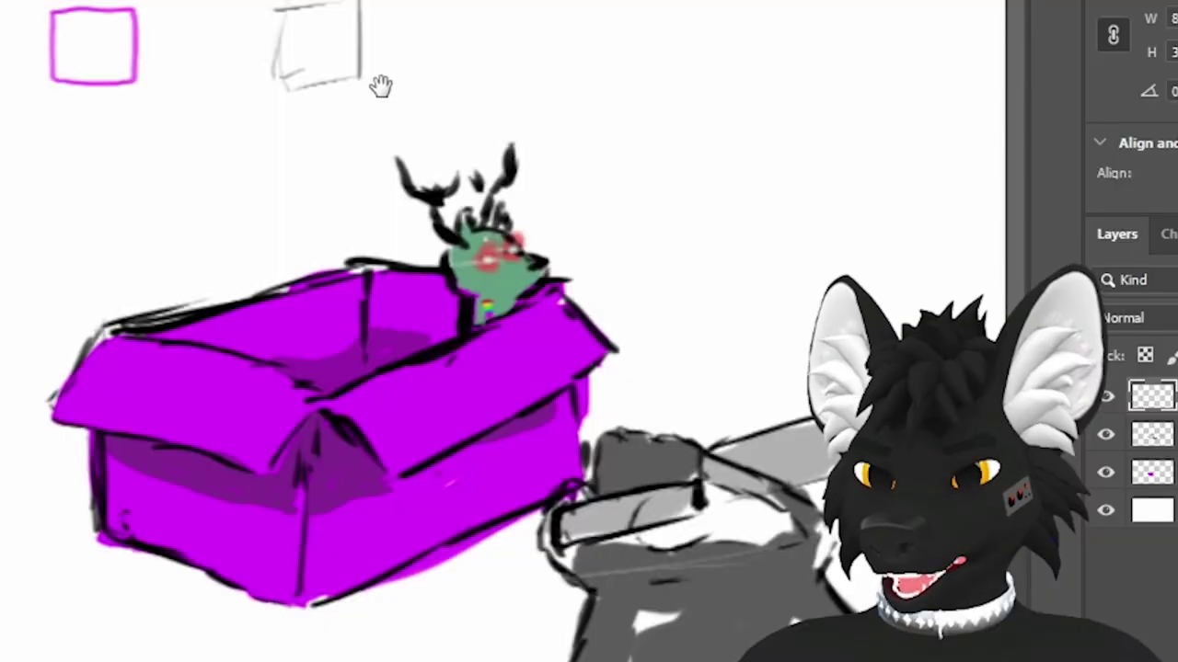
{"action": "left_click_drag", "start_coordinate": [333, 90], "coordinate": [274, 119]}
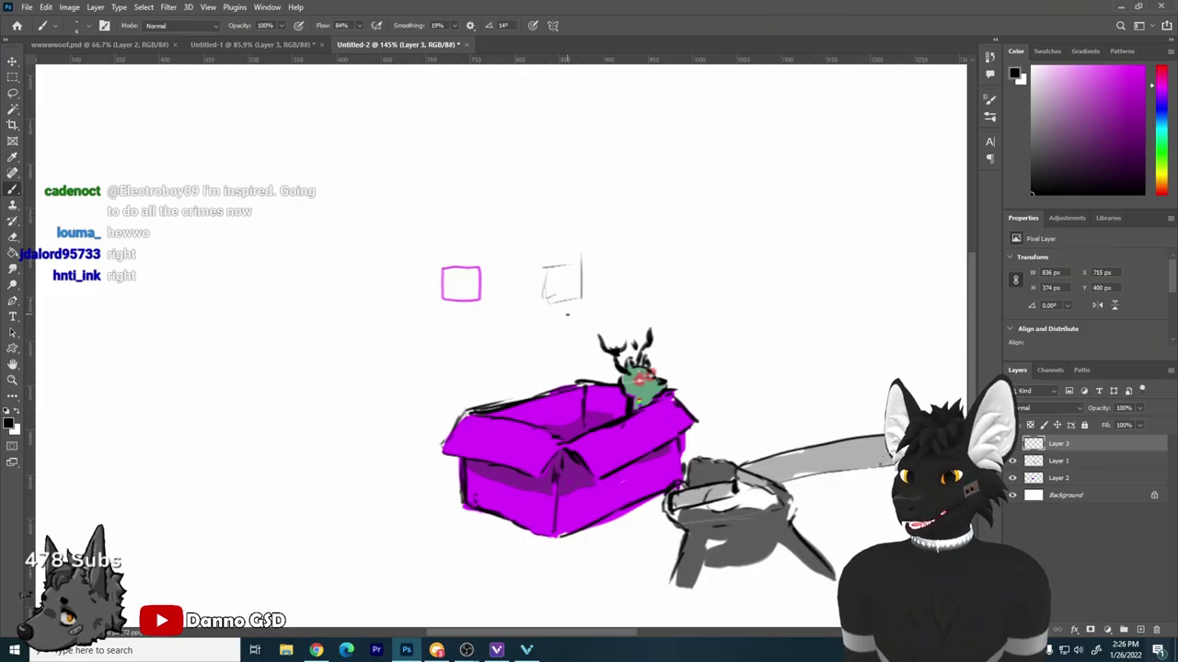
{"action": "scroll", "coordinate": [525, 300], "scroll_direction": "up", "scroll_amount": 5}
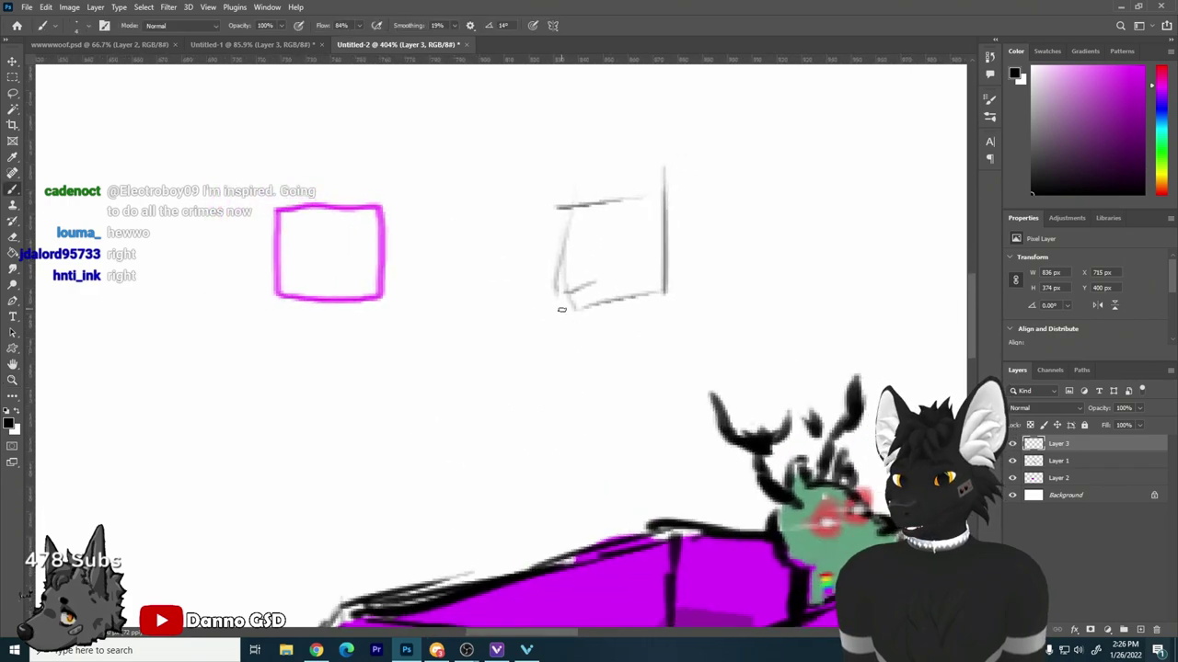
{"action": "left_click_drag", "start_coordinate": [747, 231], "coordinate": [515, 394]}
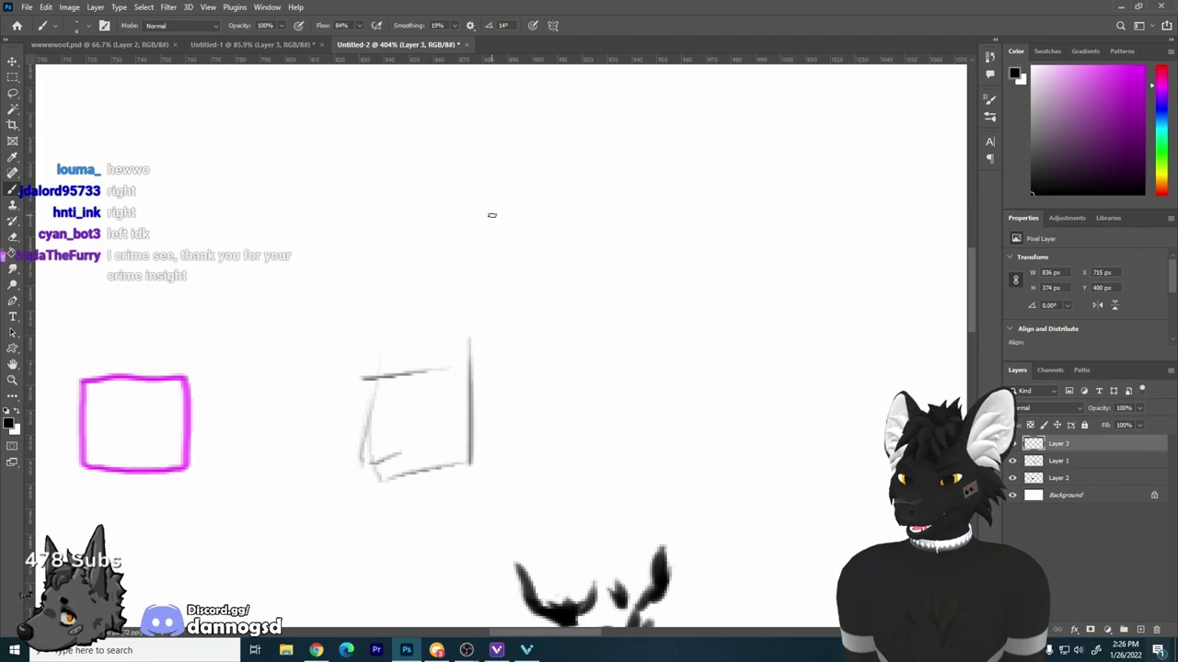
{"action": "mouse_move", "coordinate": [494, 211]}
{"action": "left_mouse_down"}
{"action": "mouse_move", "coordinate": [560, 216]}
{"action": "mouse_move", "coordinate": [590, 257]}
{"action": "mouse_move", "coordinate": [635, 278]}
{"action": "left_mouse_up"}
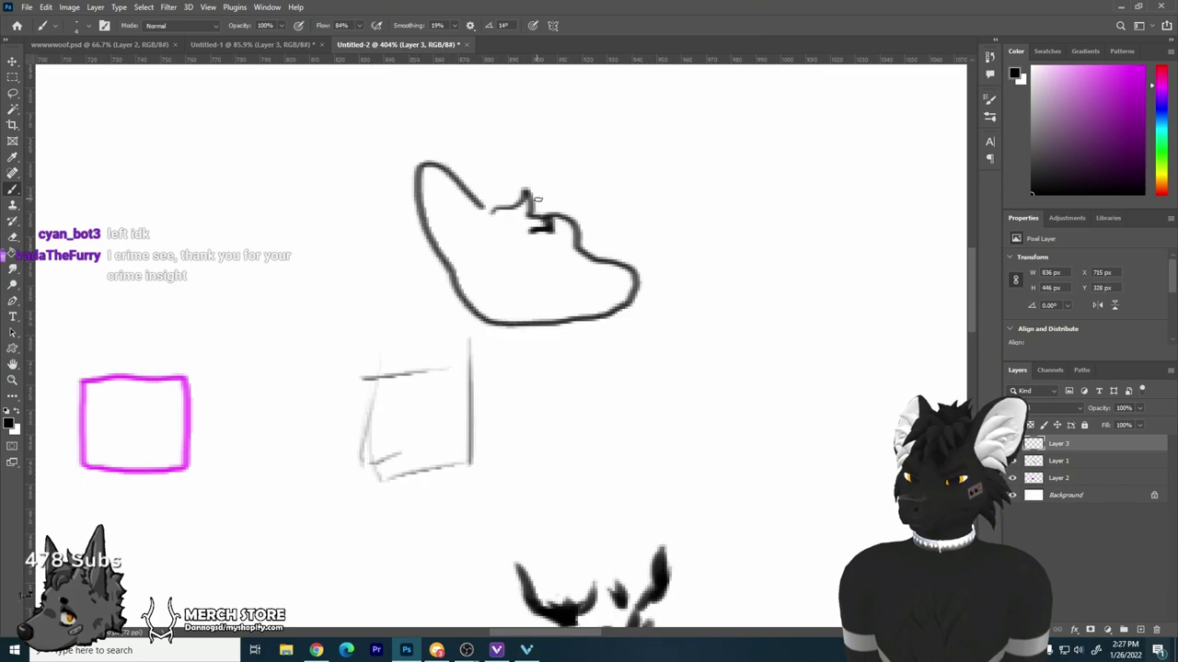
{"action": "left_click_drag", "start_coordinate": [611, 279], "coordinate": [624, 276]}
{"action": "left_click_drag", "start_coordinate": [698, 304], "coordinate": [490, 329]}
Step: Sketch a second canine head in light strokes beside the first, with pointed ears, hair tuft, narrowed eyes, muzzle and cheek fur
{"action": "key", "text": "z"}
{"action": "scroll", "coordinate": [560, 310], "scroll_direction": "down", "scroll_amount": 3}
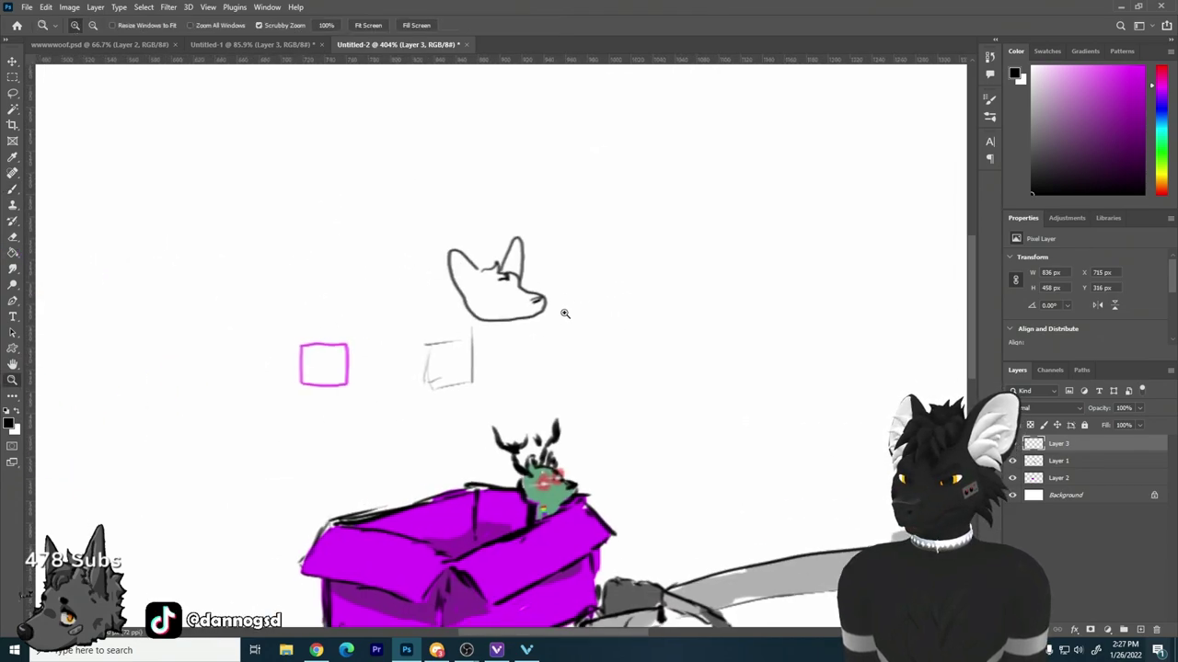
{"action": "scroll", "coordinate": [665, 319], "scroll_direction": "up", "scroll_amount": 3}
{"action": "scroll", "coordinate": [589, 334], "scroll_direction": "up", "scroll_amount": 2}
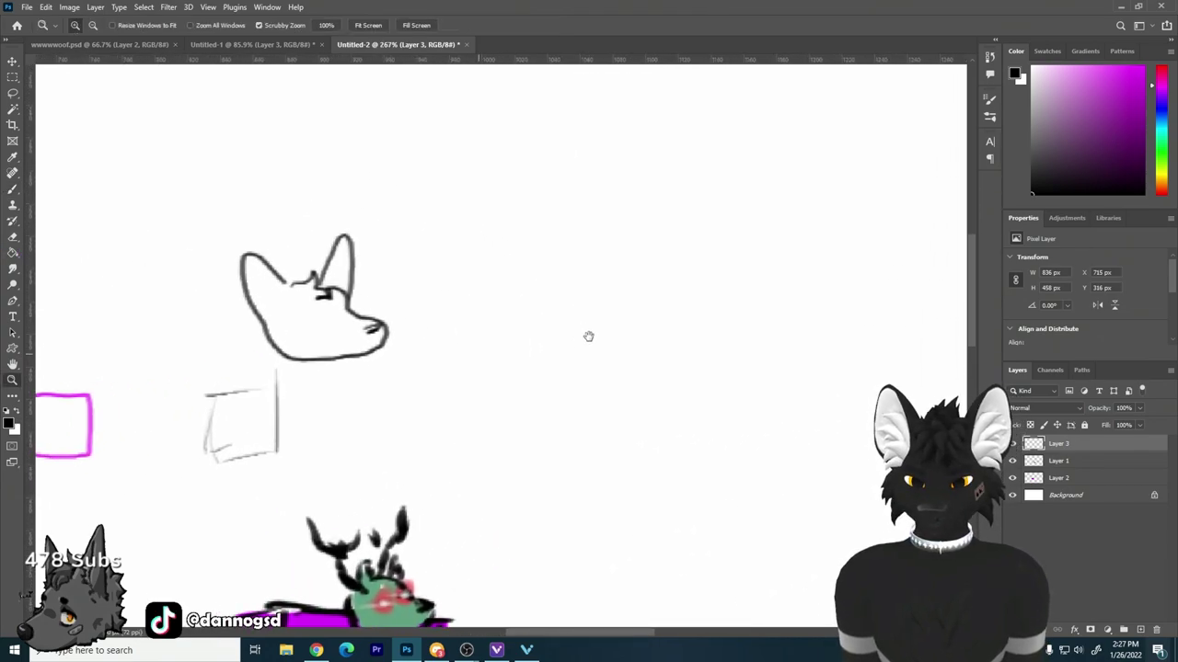
{"action": "key", "text": "b"}
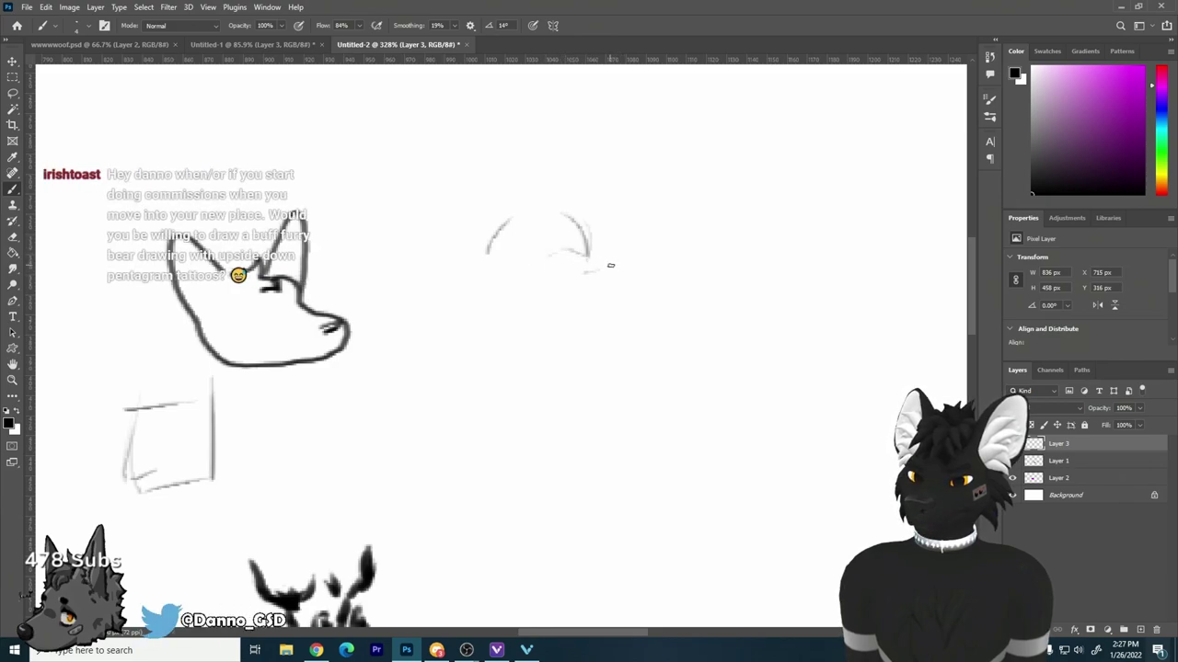
{"action": "left_click_drag", "start_coordinate": [594, 296], "coordinate": [565, 300]}
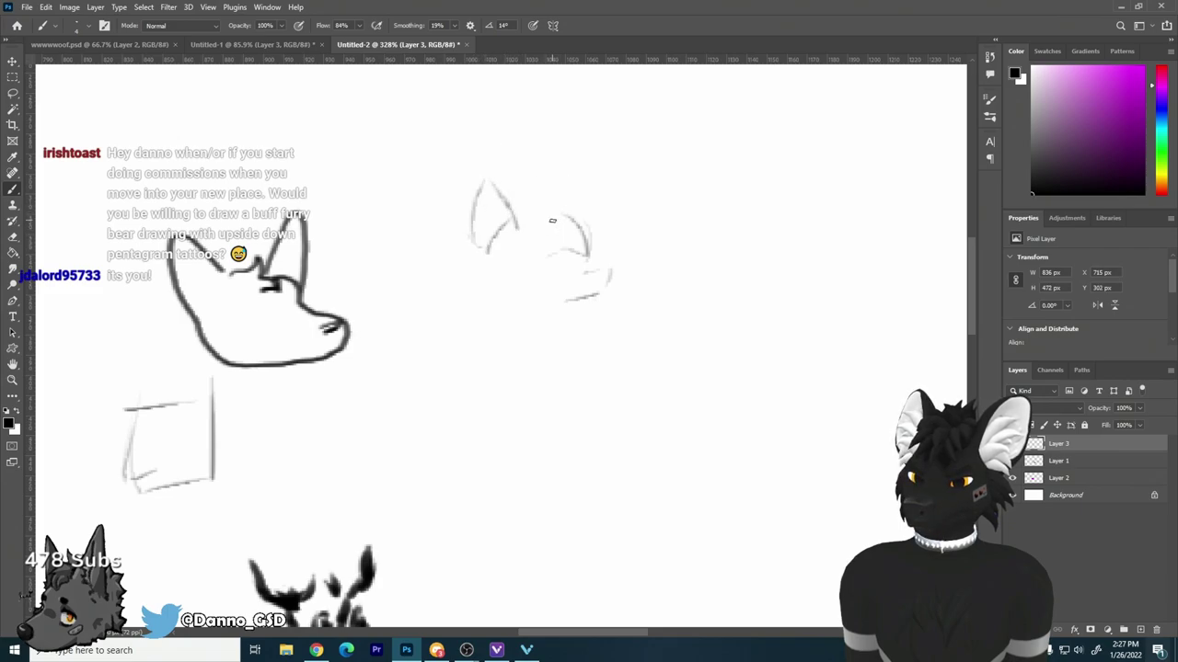
{"action": "left_click_drag", "start_coordinate": [580, 241], "coordinate": [559, 177]}
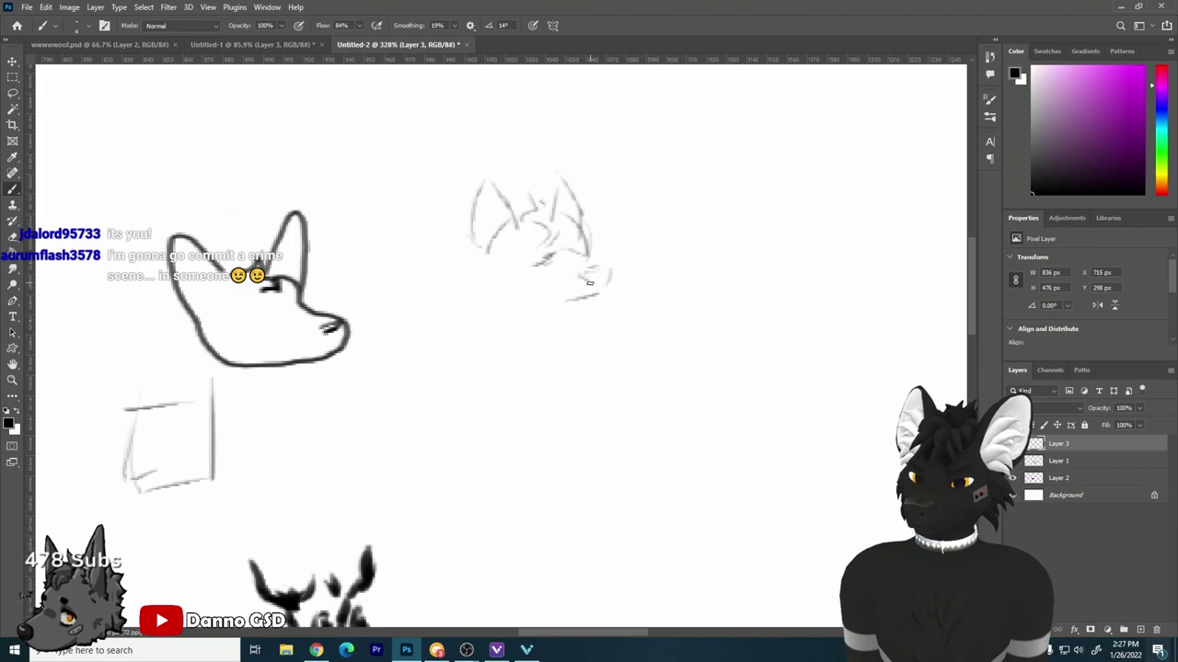
{"action": "mouse_move", "coordinate": [600, 292]}
{"action": "left_mouse_down"}
{"action": "mouse_move", "coordinate": [564, 305]}
{"action": "mouse_move", "coordinate": [466, 280]}
{"action": "left_mouse_up"}
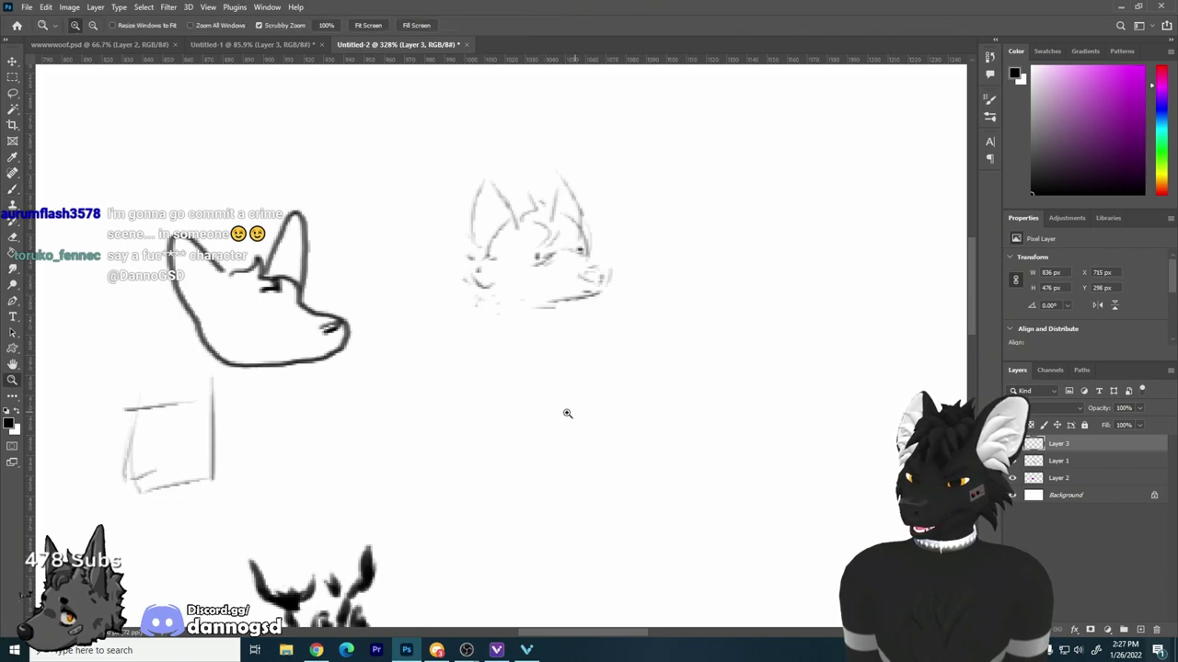
Step: Sketch the neck, shoulders and arms below the second head, with the hands holding a mug
{"action": "scroll", "coordinate": [573, 408], "scroll_direction": "down", "scroll_amount": 3}
{"action": "scroll", "coordinate": [486, 316], "scroll_direction": "up", "scroll_amount": 4}
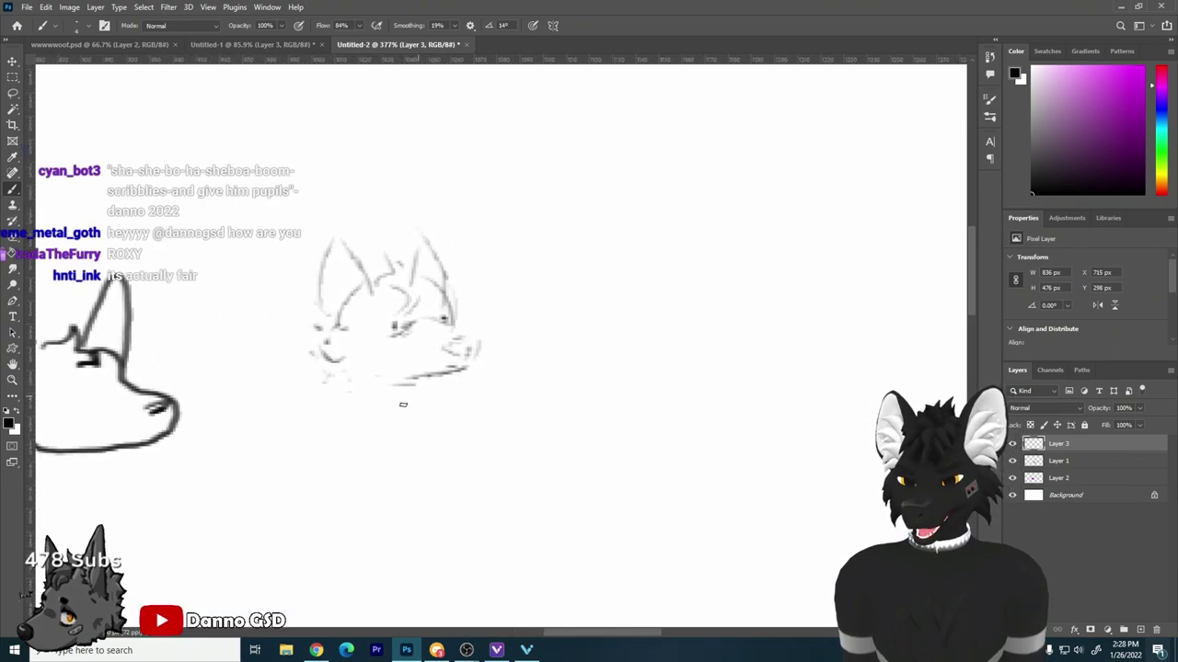
{"action": "left_click_drag", "start_coordinate": [337, 394], "coordinate": [312, 447]}
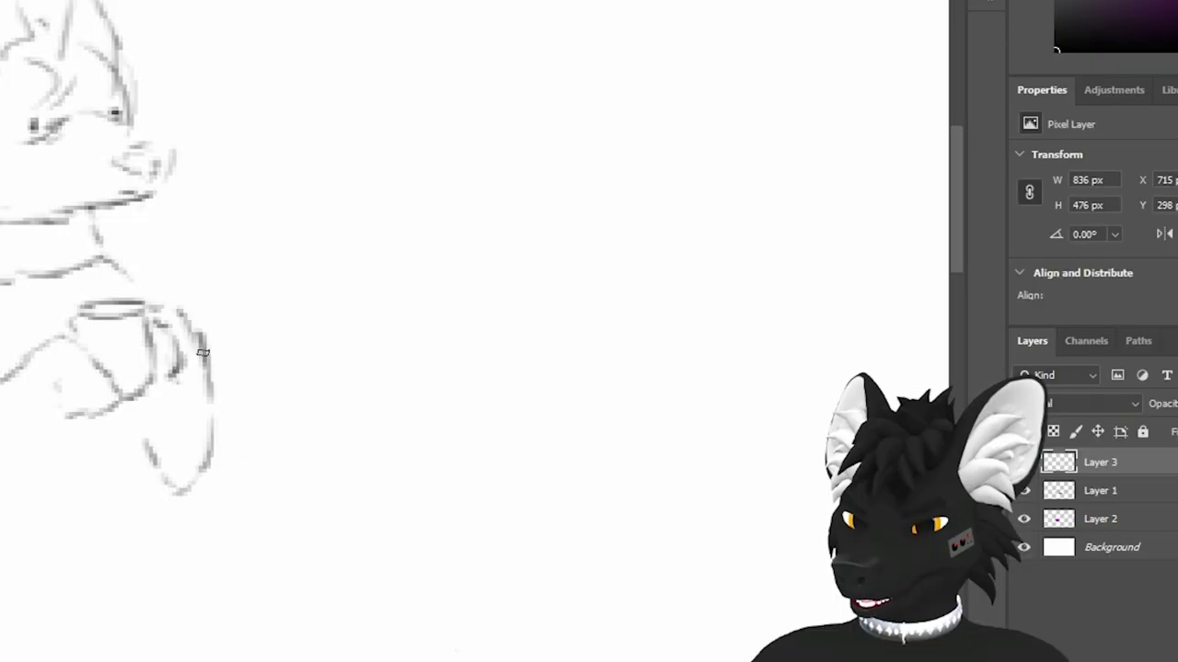
{"action": "left_click_drag", "start_coordinate": [89, 426], "coordinate": [195, 343]}
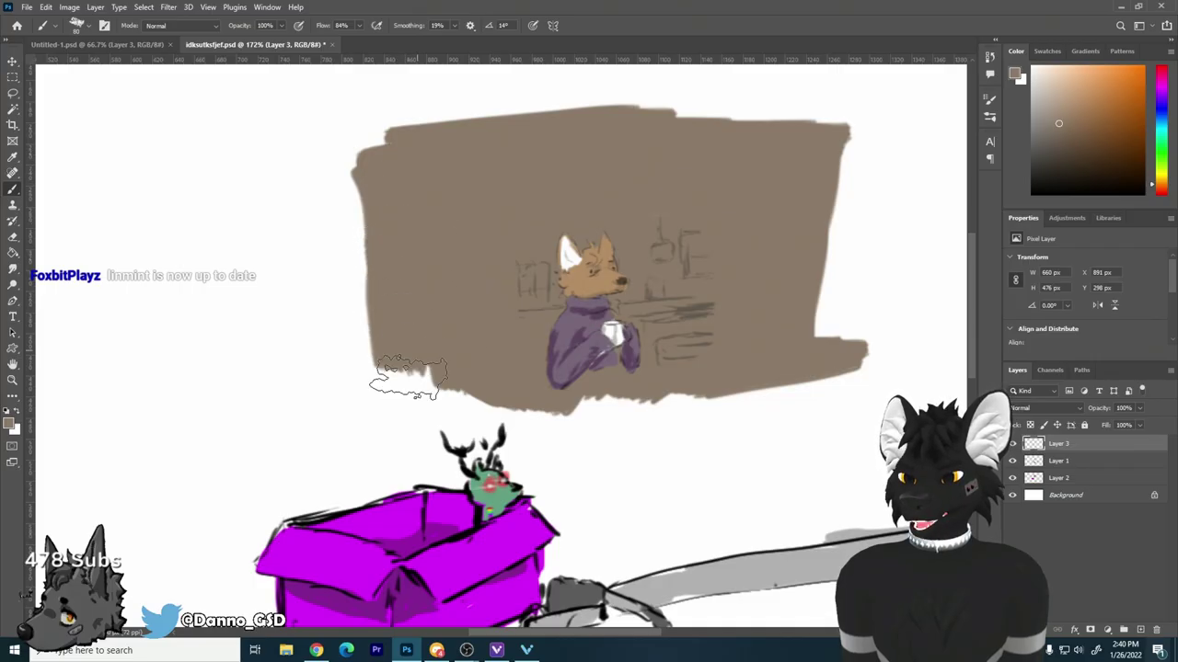
Step: Undo the oversized brown backdrop and paint a smaller rough grey-brown backdrop around the character with the mug on Layer 3
{"action": "key", "text": "ctrl+z"}
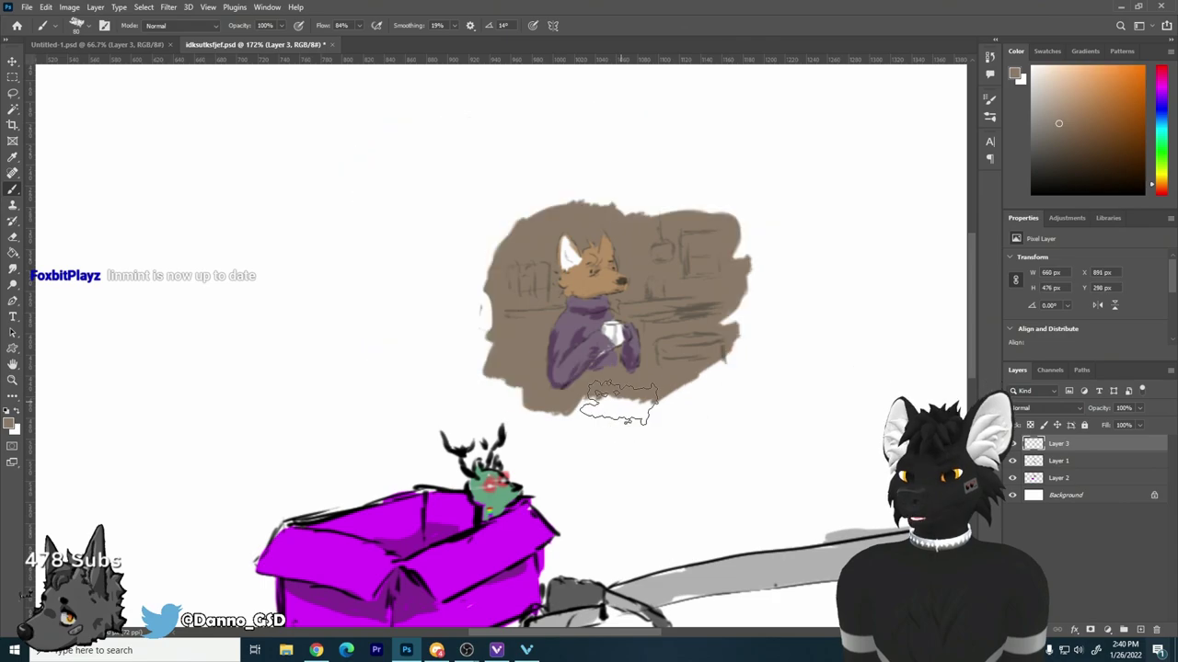
{"action": "mouse_move", "coordinate": [619, 402]}
{"action": "left_mouse_down"}
{"action": "mouse_move", "coordinate": [444, 213]}
{"action": "mouse_move", "coordinate": [622, 168]}
{"action": "mouse_move", "coordinate": [475, 207]}
{"action": "mouse_move", "coordinate": [445, 282]}
{"action": "mouse_move", "coordinate": [460, 256]}
{"action": "mouse_move", "coordinate": [499, 394]}
{"action": "mouse_move", "coordinate": [492, 203]}
{"action": "mouse_move", "coordinate": [473, 187]}
{"action": "mouse_move", "coordinate": [575, 153]}
{"action": "mouse_move", "coordinate": [612, 157]}
{"action": "left_mouse_up"}
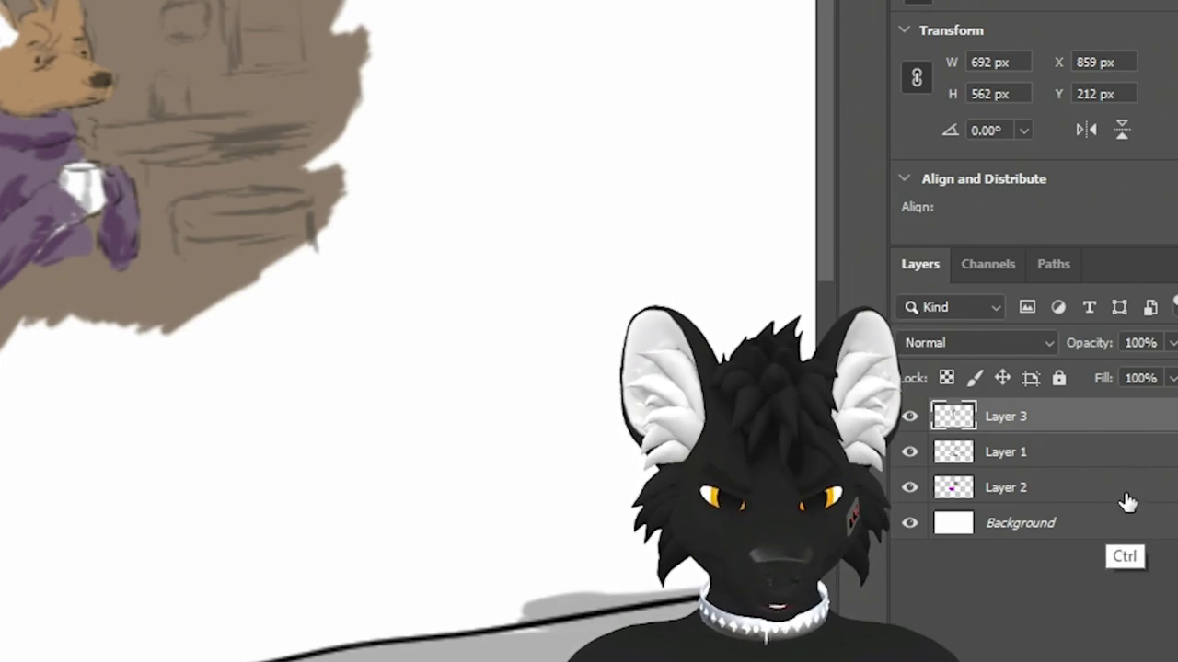
Step: Make Layer 2 active, load its contents as a selection and clear the selection
{"action": "left_click", "coordinate": [1028, 497]}
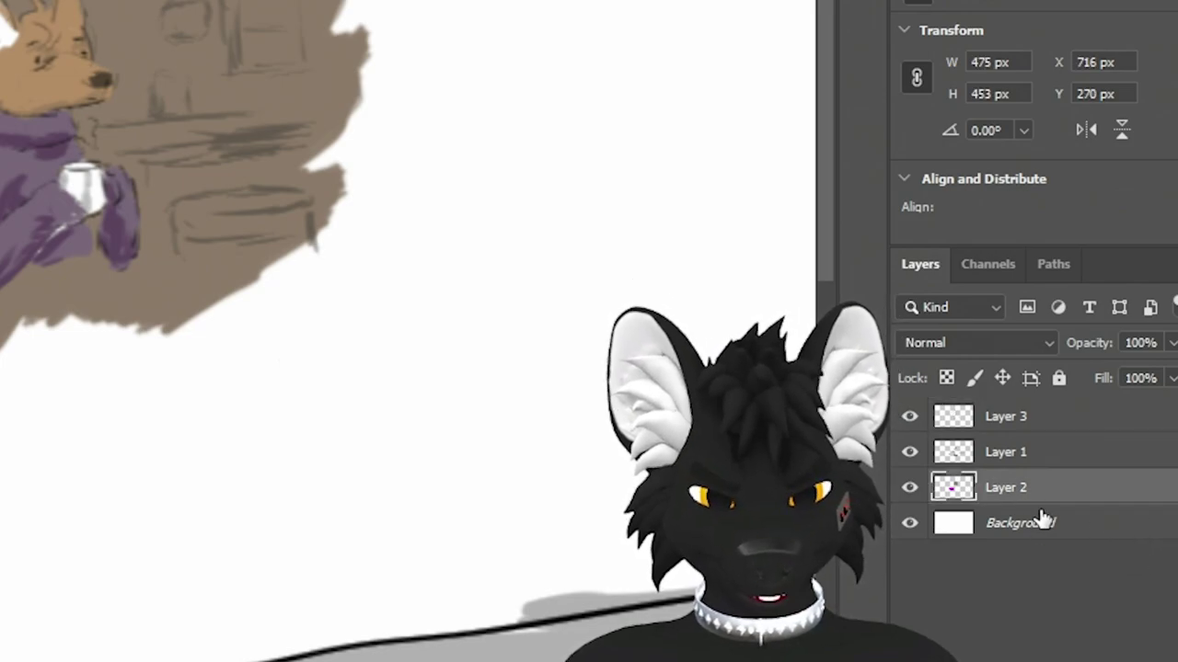
{"action": "left_click", "coordinate": [953, 488], "text": "ctrl"}
{"action": "key", "text": "ctrl+d"}
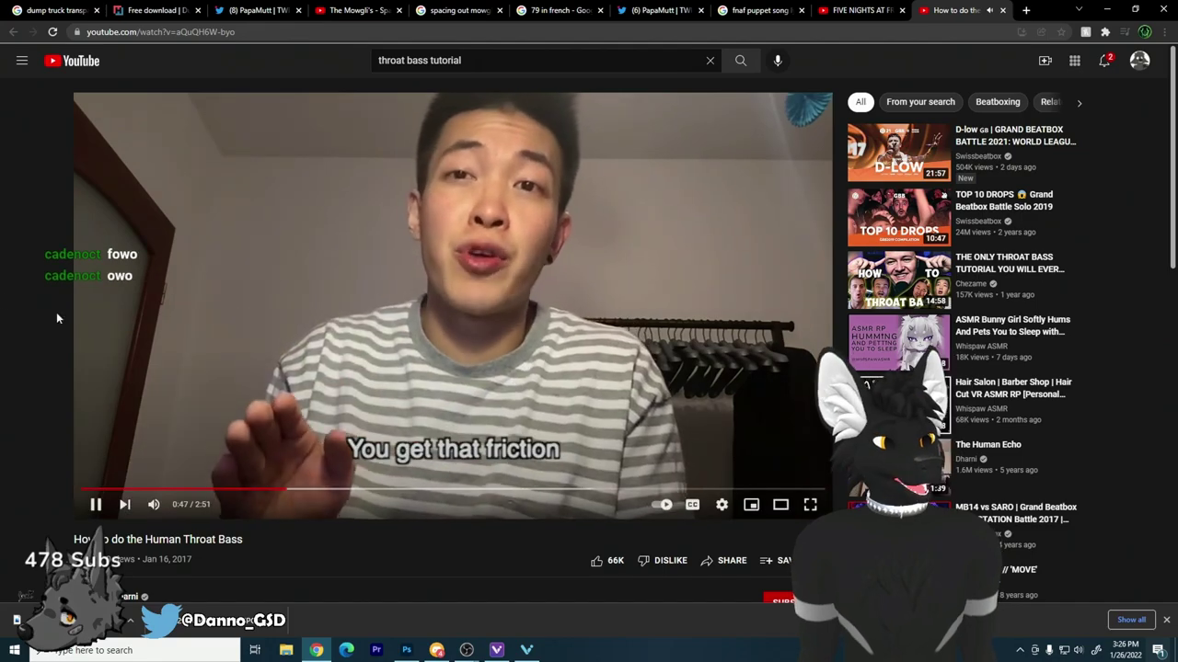
Step: Pause the human throat bass tutorial on YouTube at 0:48
{"action": "left_click", "coordinate": [399, 356]}
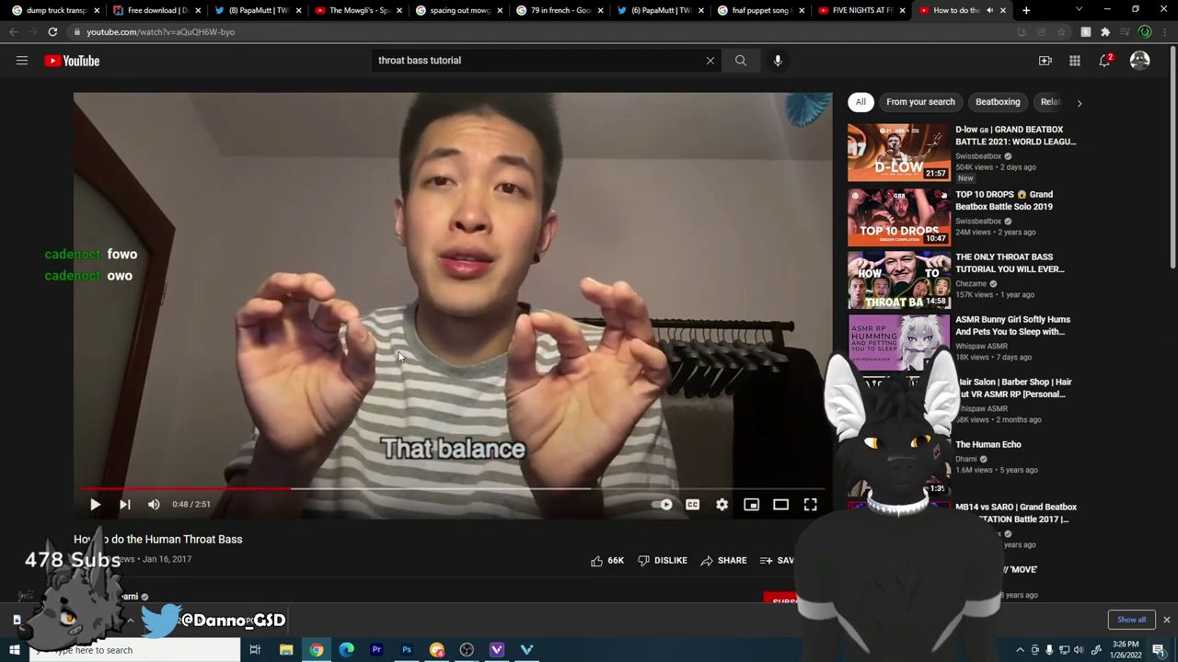